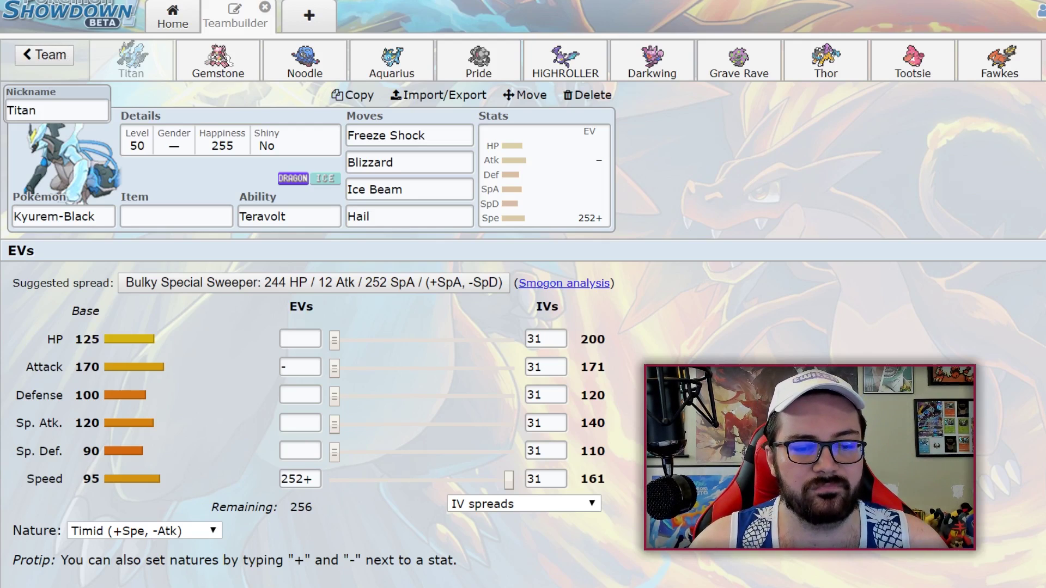
right_click(301, 587)
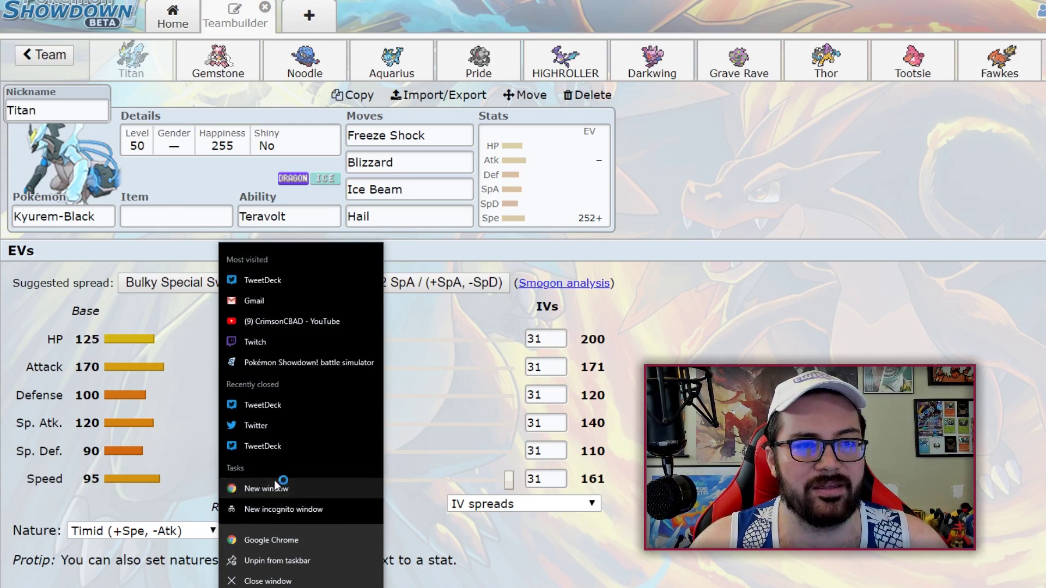
click(267, 515)
key(ctrl+w)
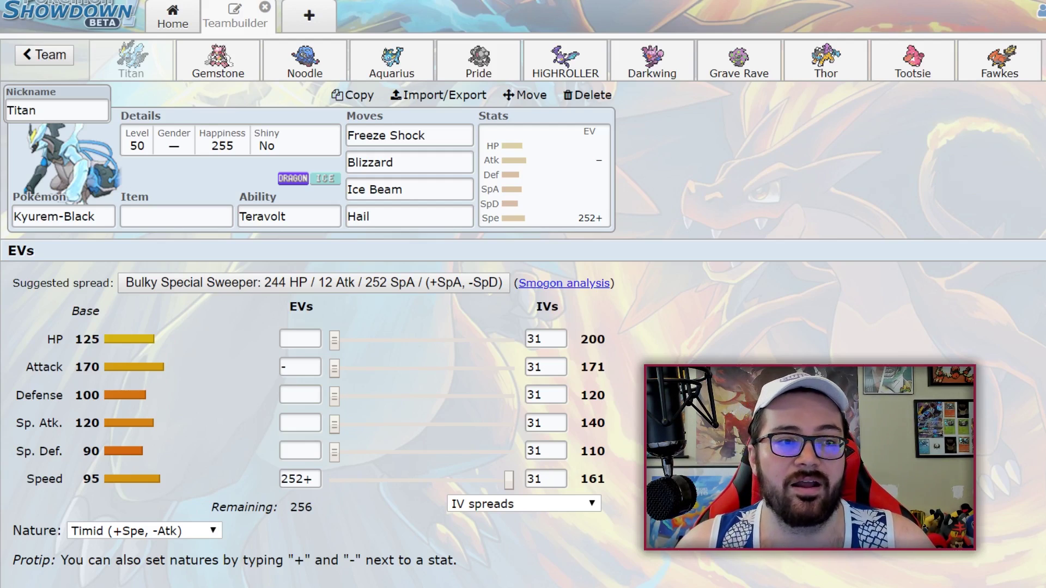
Step: Rename Kyurem-Black from 'Titan' to 'Mad Titan', glance at its abilities, and return to stats
click(87, 114)
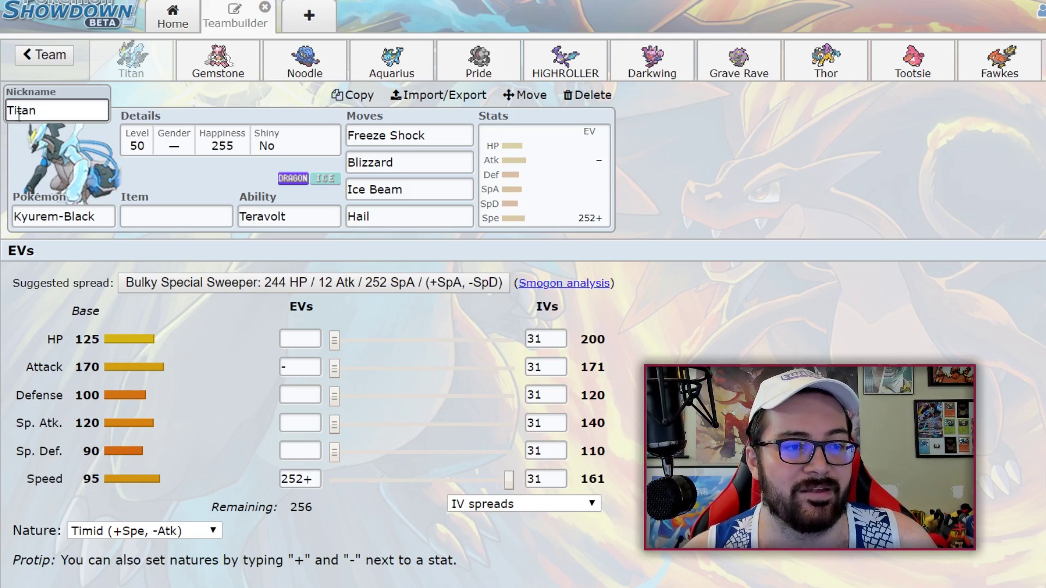
text(Mad)
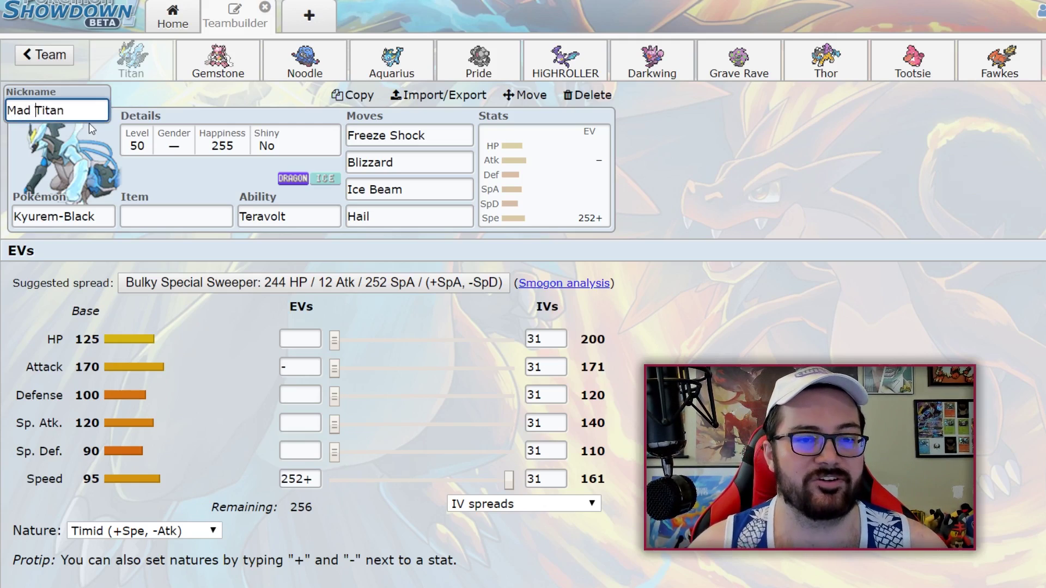
click(691, 172)
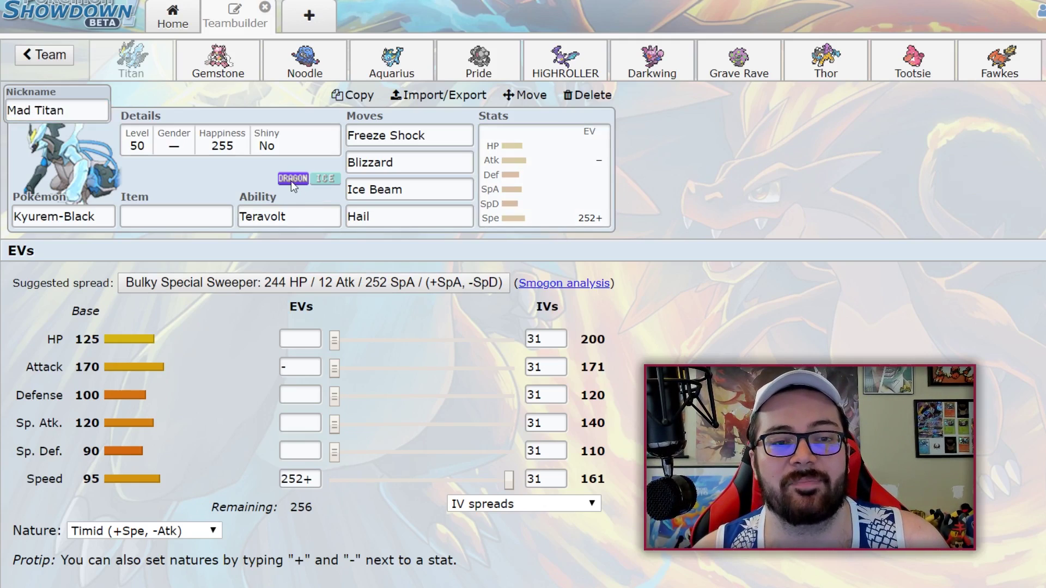
click(299, 212)
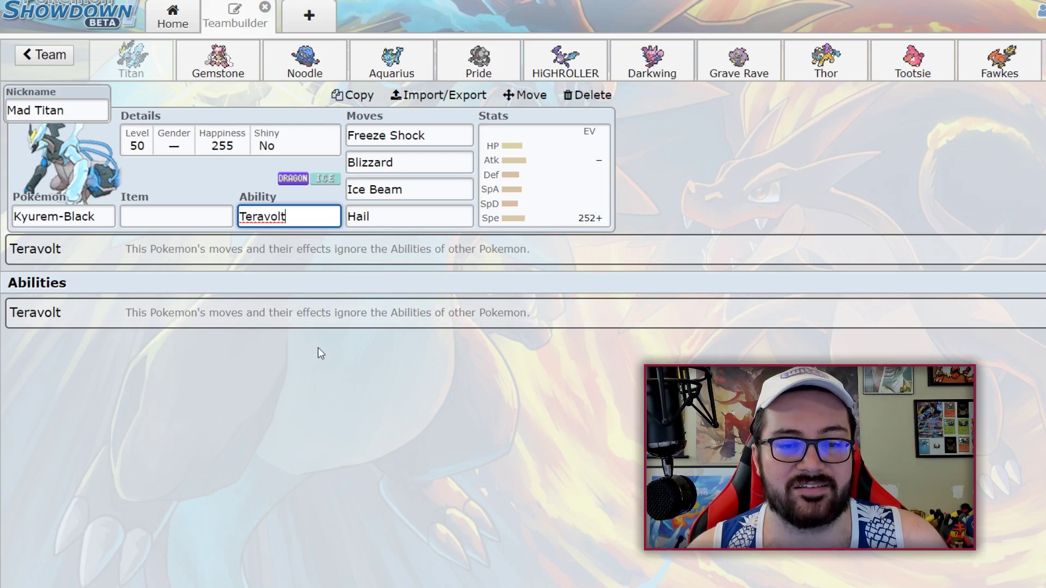
click(545, 213)
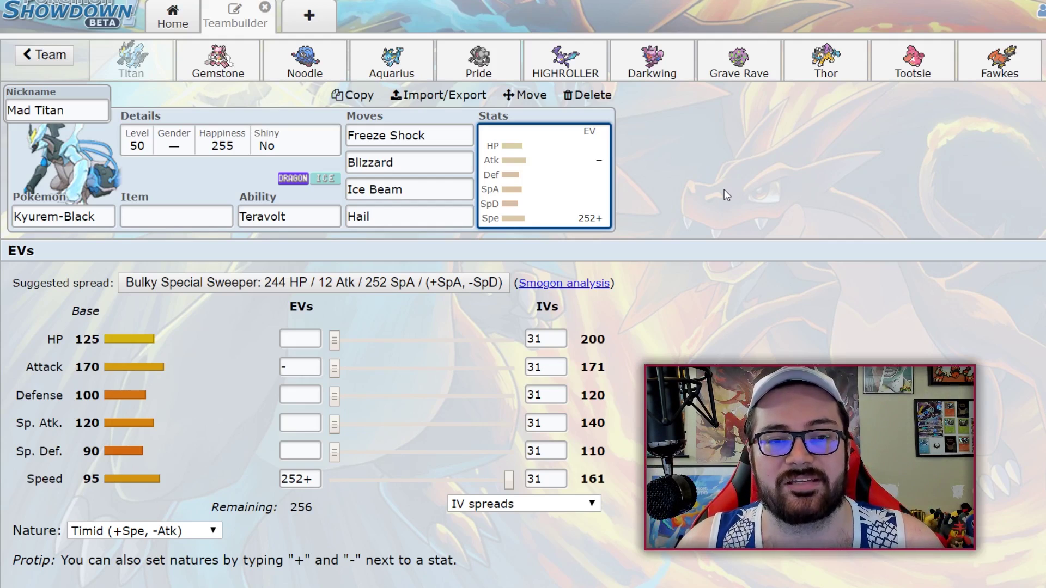
Step: Check the Freeze Shock slot's options, then show learnable moves for the Hail slot
click(436, 135)
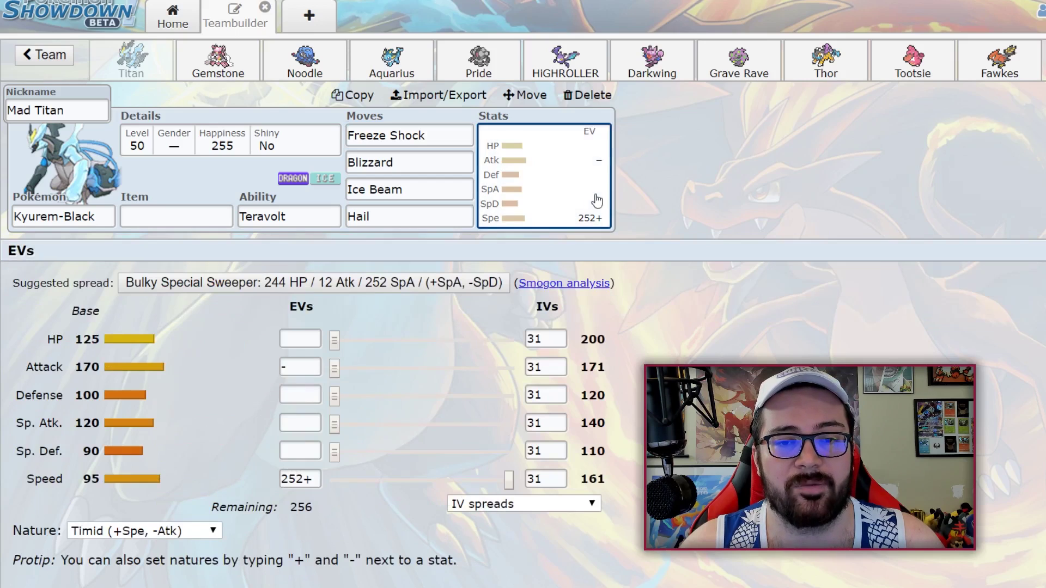
click(594, 220)
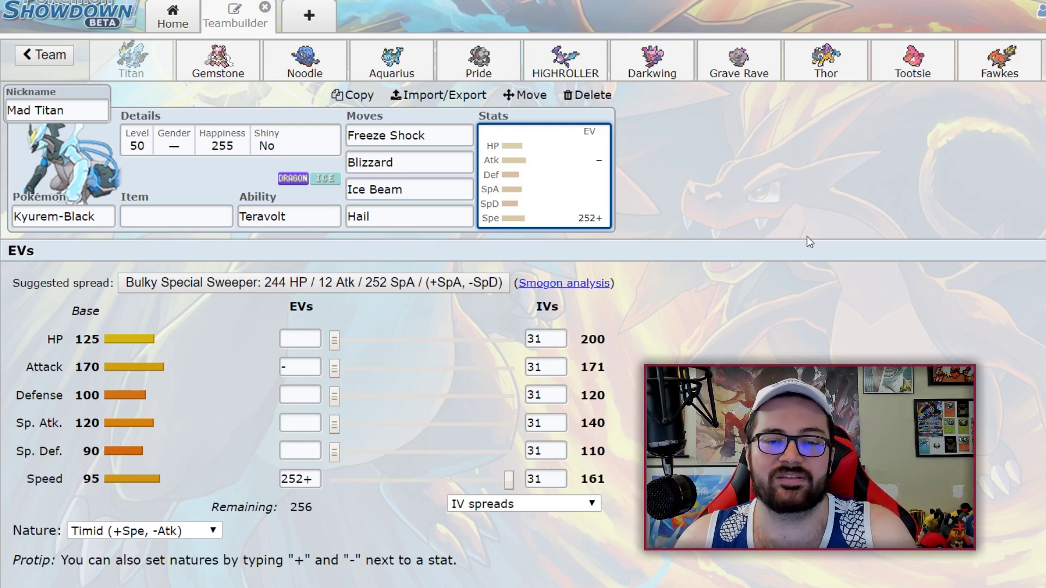
click(413, 216)
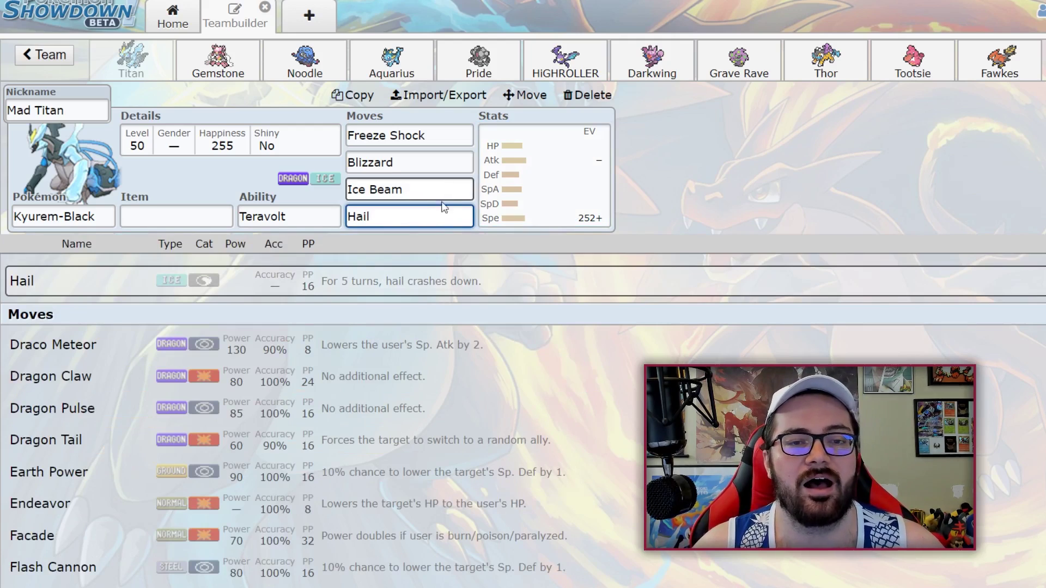
Step: Inspect Mad Titan's four move slots: Freeze Shock, Blizzard, Ice Beam and Hail
drag(443, 211, 349, 219)
click(705, 206)
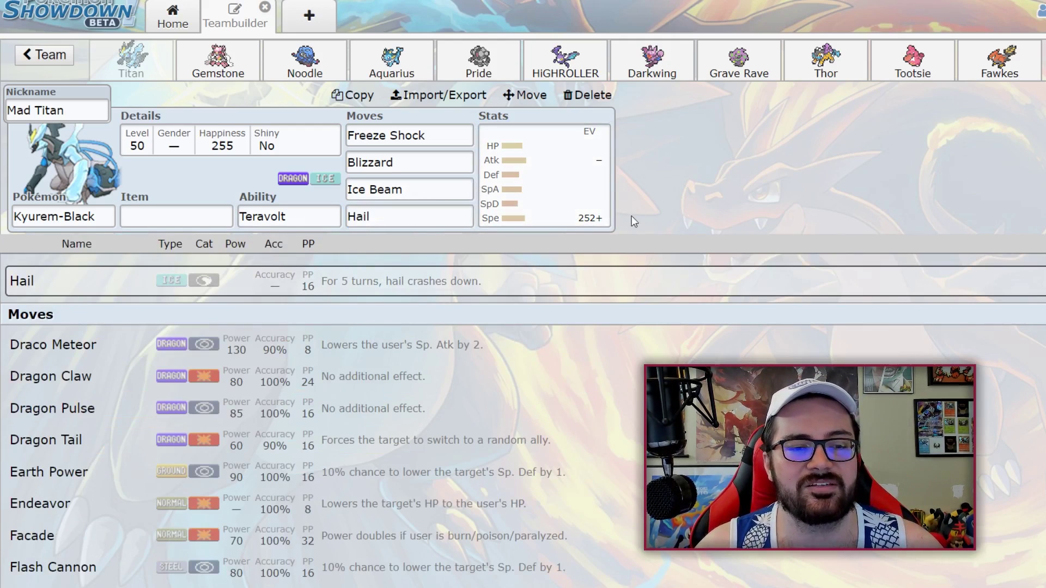
click(444, 137)
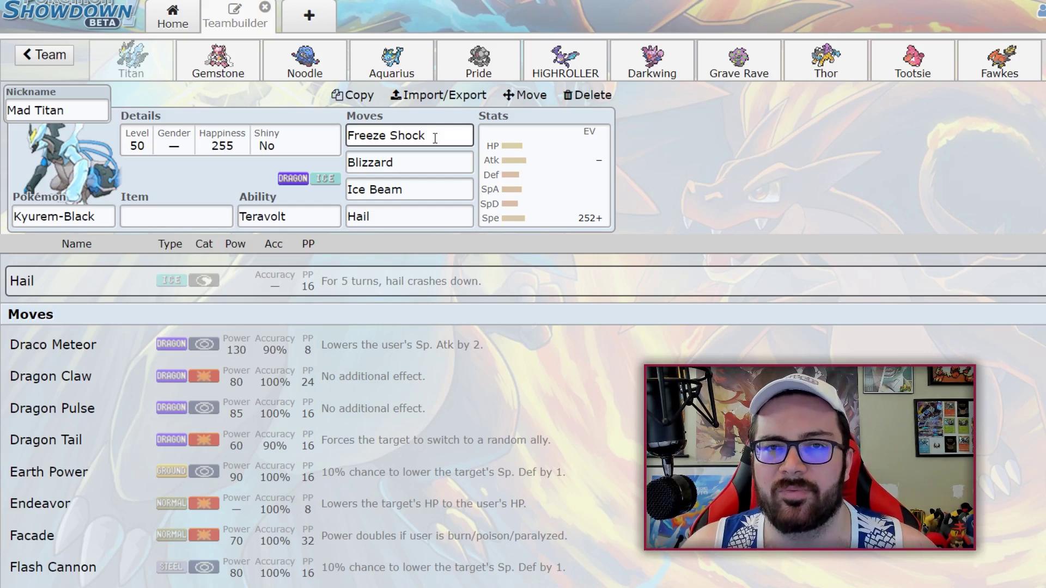
click(423, 156)
click(418, 188)
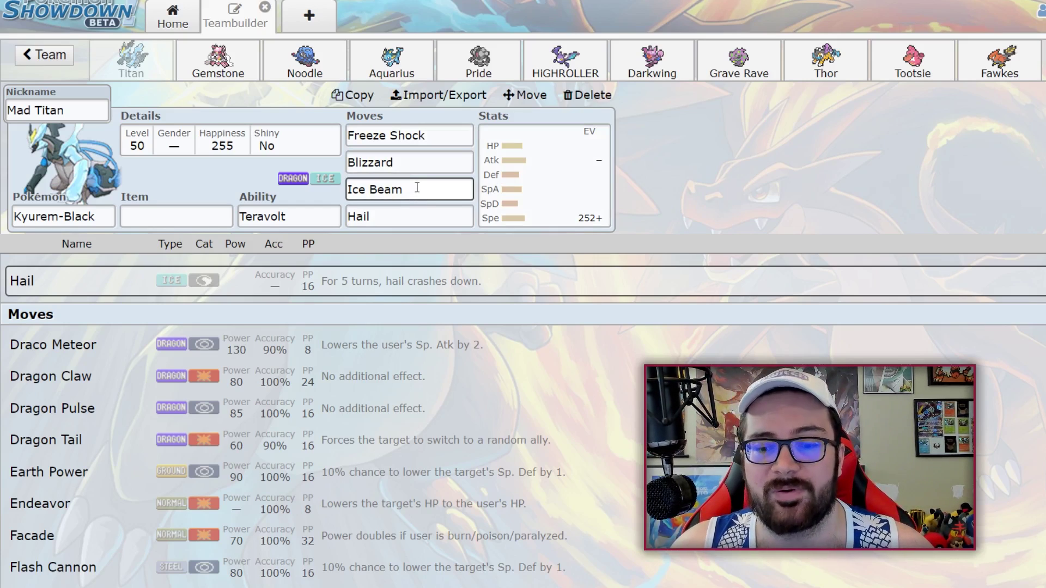
click(420, 213)
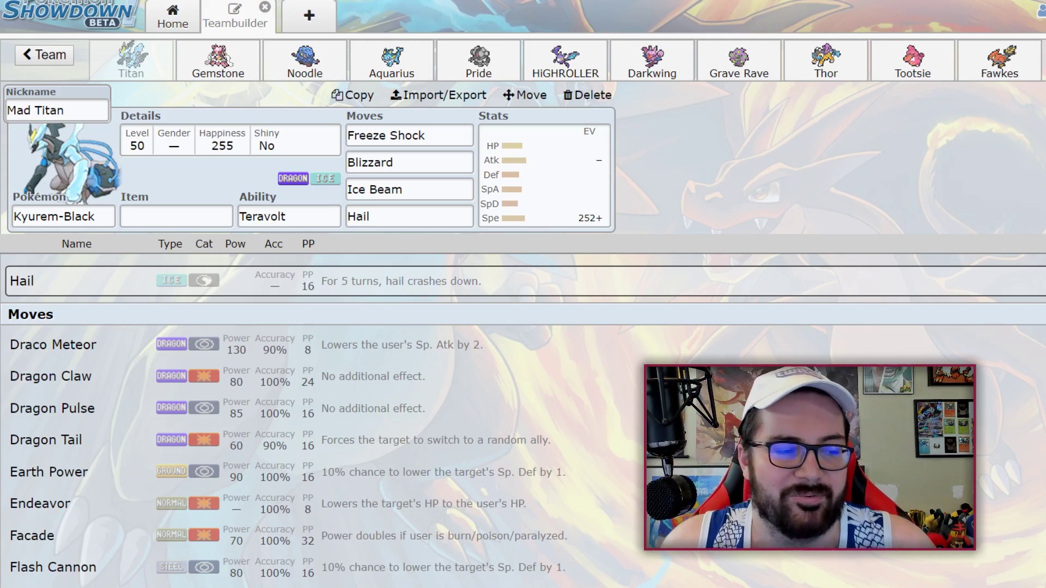
Step: Scroll through replacement moves for the Hail slot, then show Mad Titan's EV and IV spread
click(426, 217)
scroll(455, 300, down, 1)
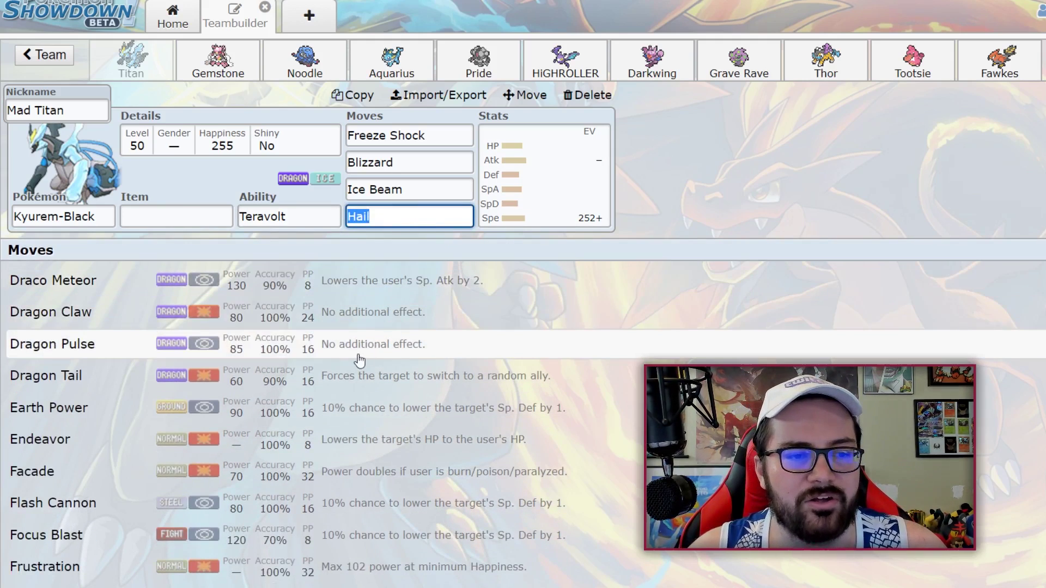
scroll(102, 420, down, 1)
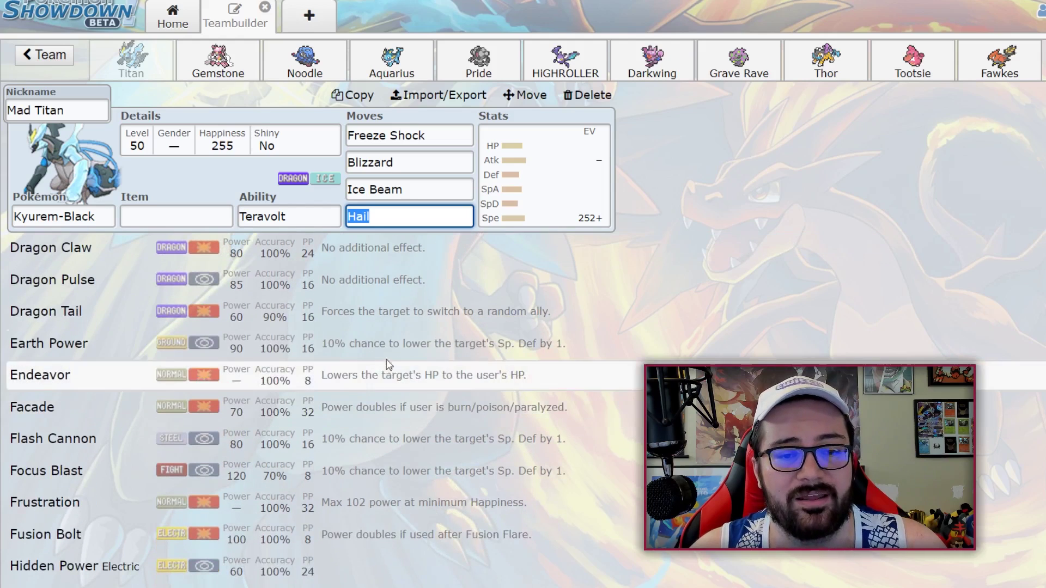
scroll(354, 390, down, 1)
scroll(347, 401, down, 1)
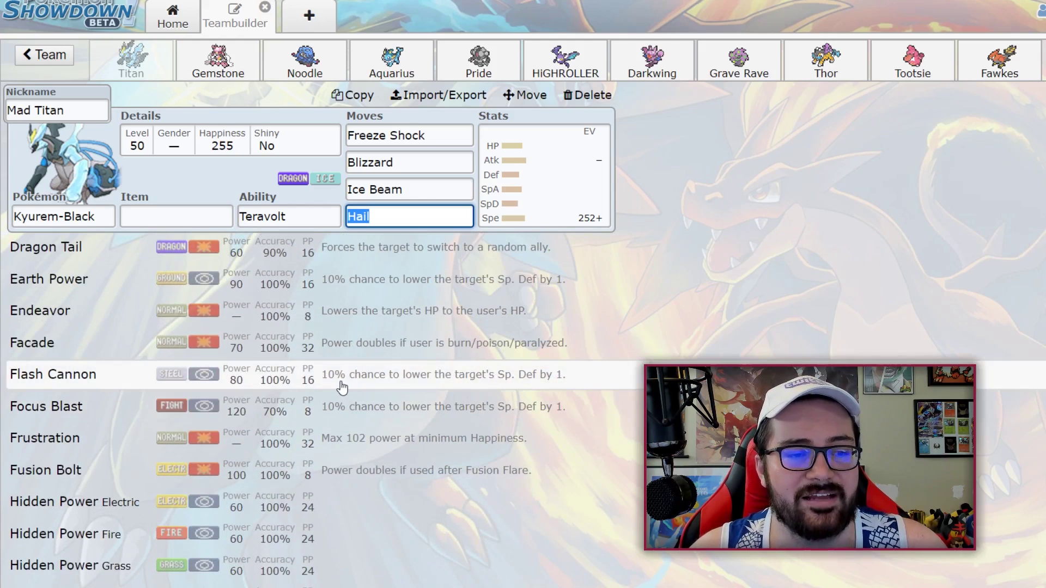
scroll(338, 414, down, 1)
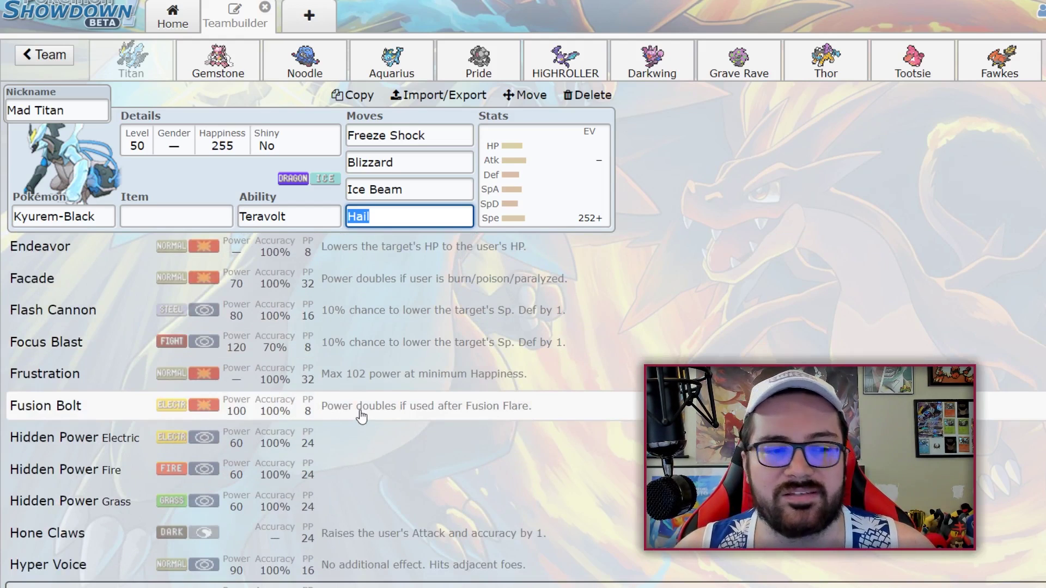
scroll(361, 417, down, 2)
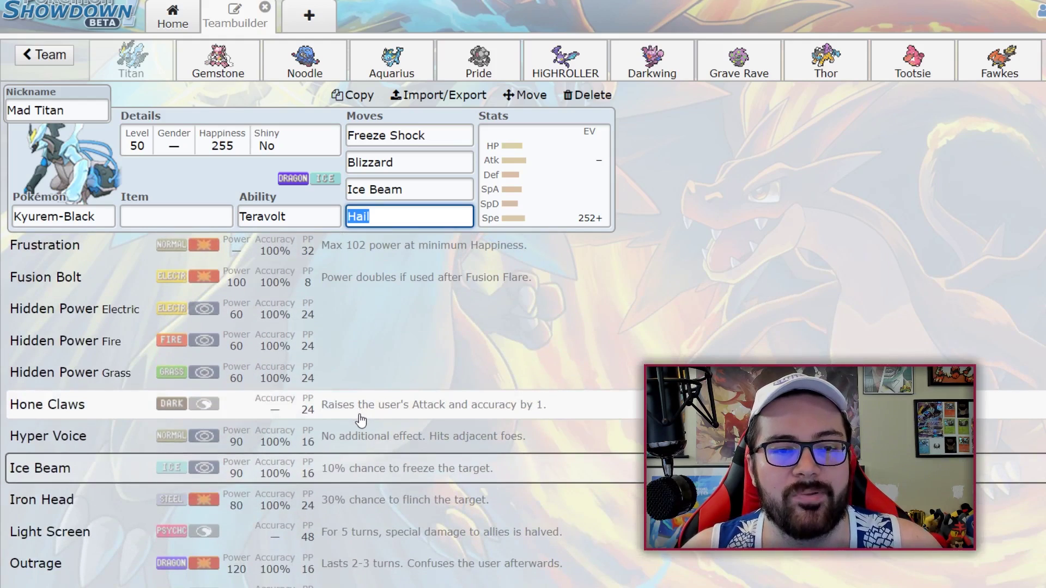
scroll(357, 414, down, 2)
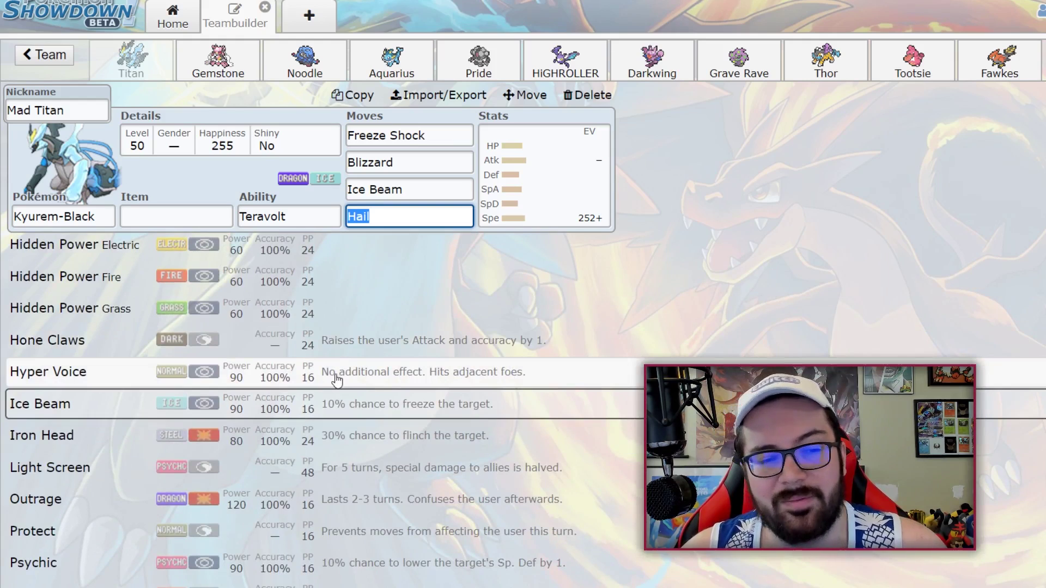
scroll(332, 382, down, 1)
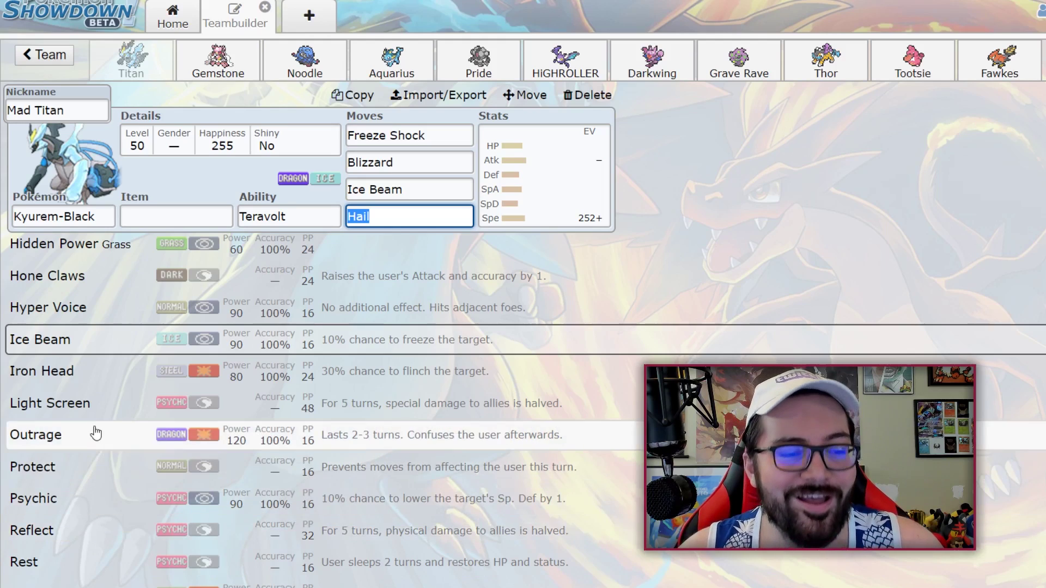
scroll(76, 490, down, 2)
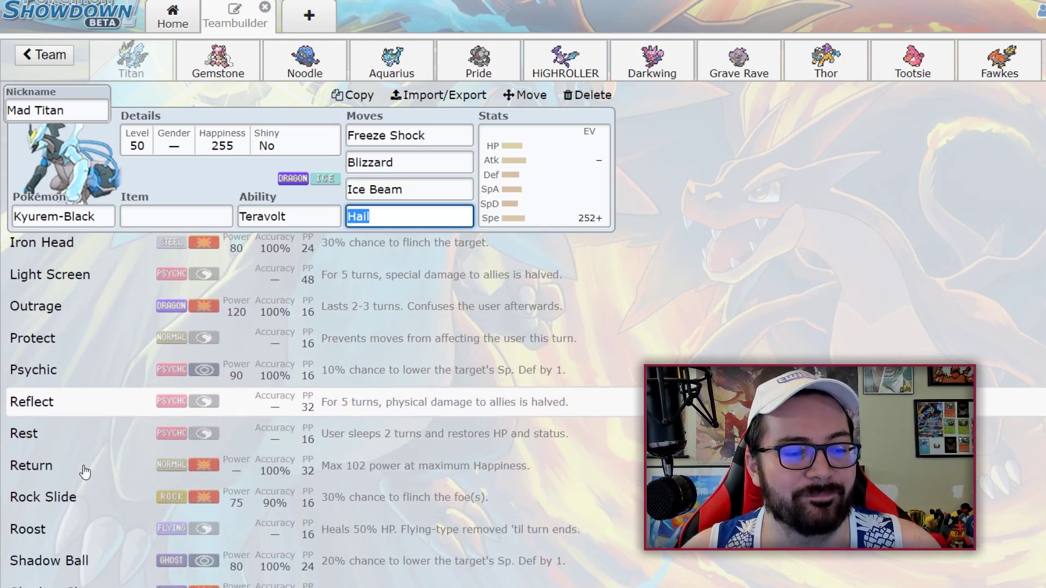
scroll(82, 470, down, 1)
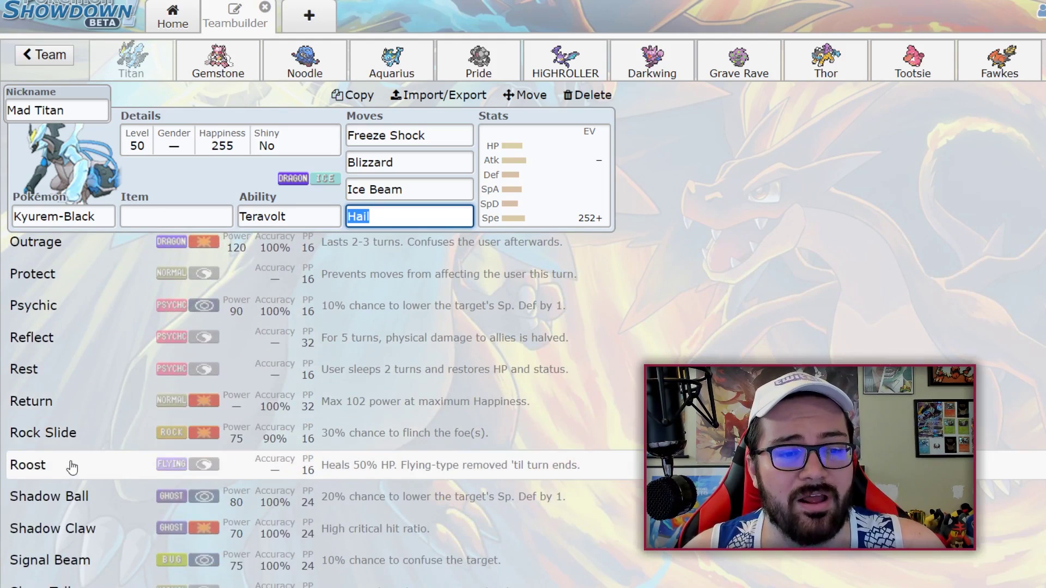
scroll(72, 467, down, 1)
scroll(86, 466, down, 1)
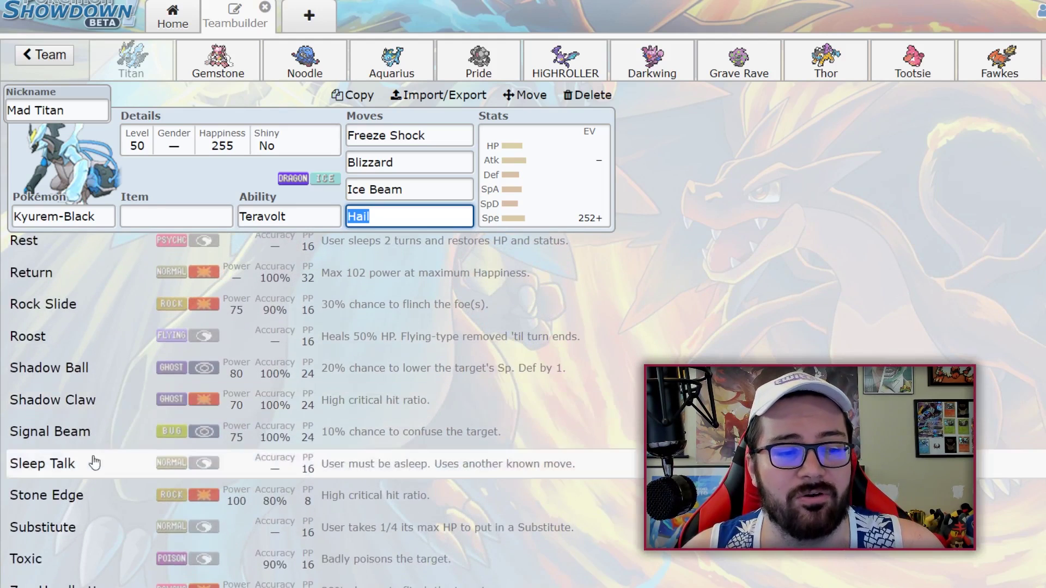
scroll(77, 464, down, 1)
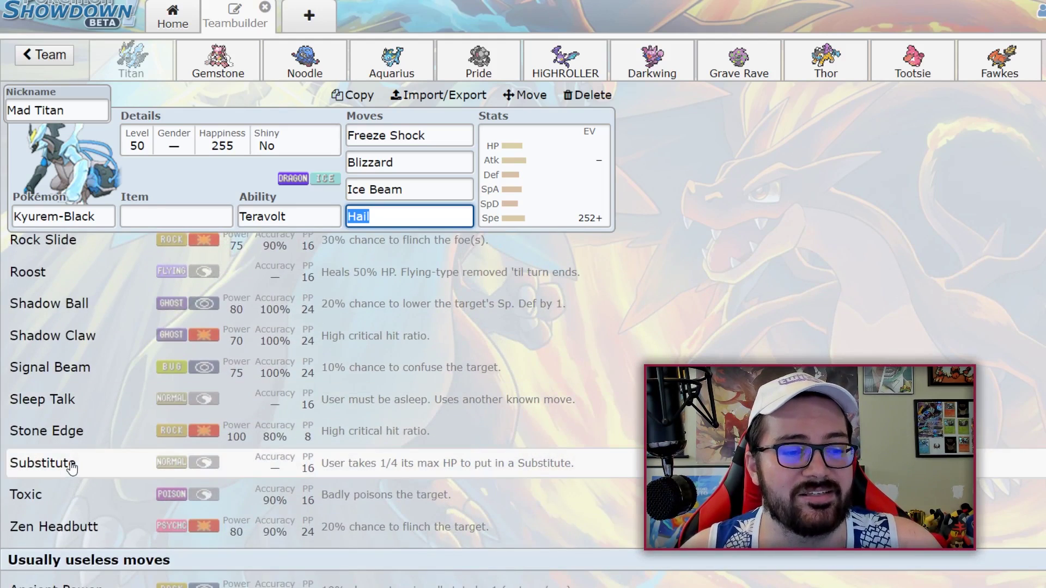
scroll(72, 469, down, 4)
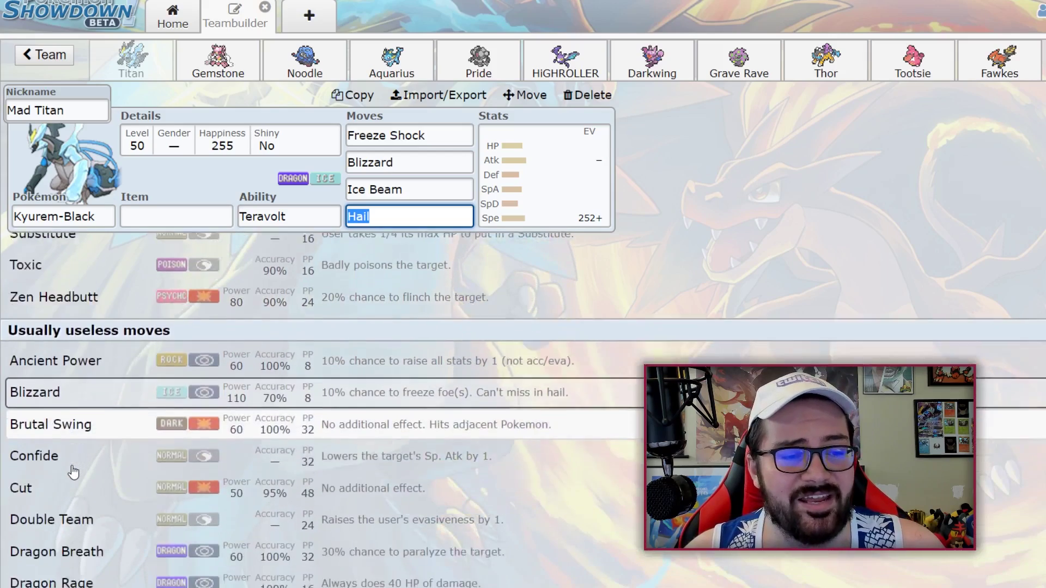
scroll(105, 362, down, 1)
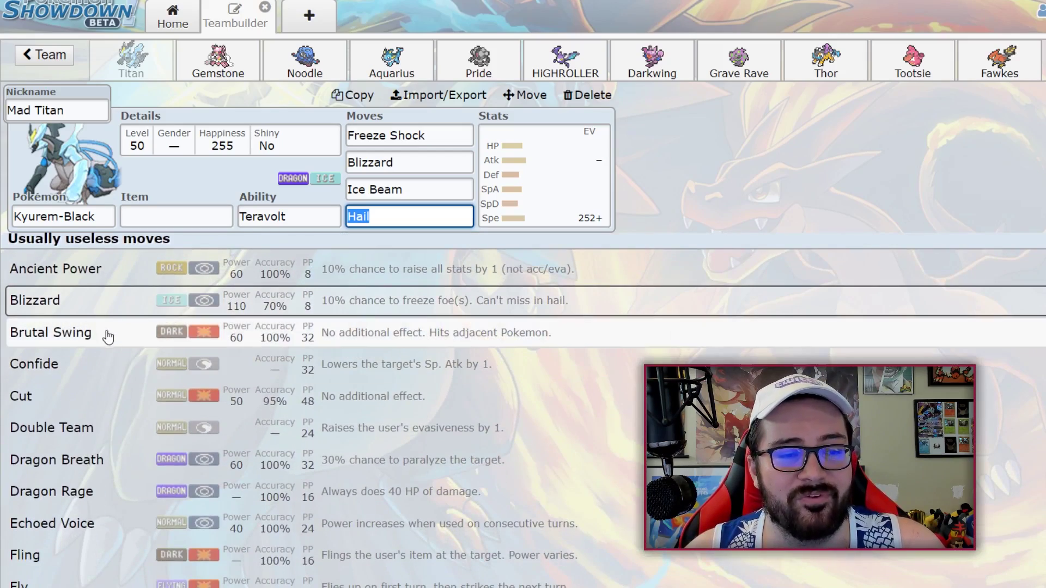
scroll(106, 337, down, 5)
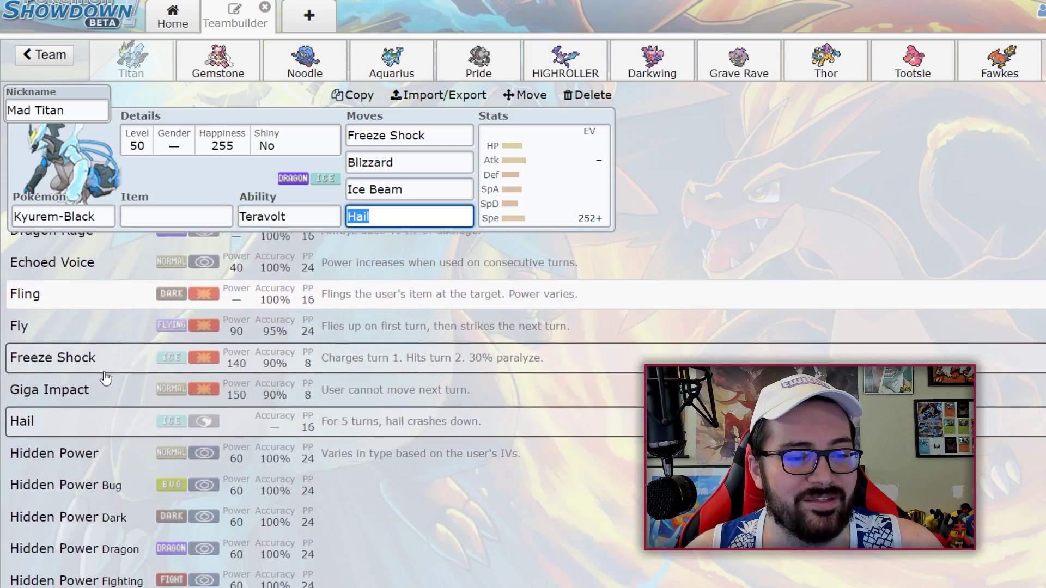
scroll(87, 365, up, 1)
scroll(49, 354, down, 10)
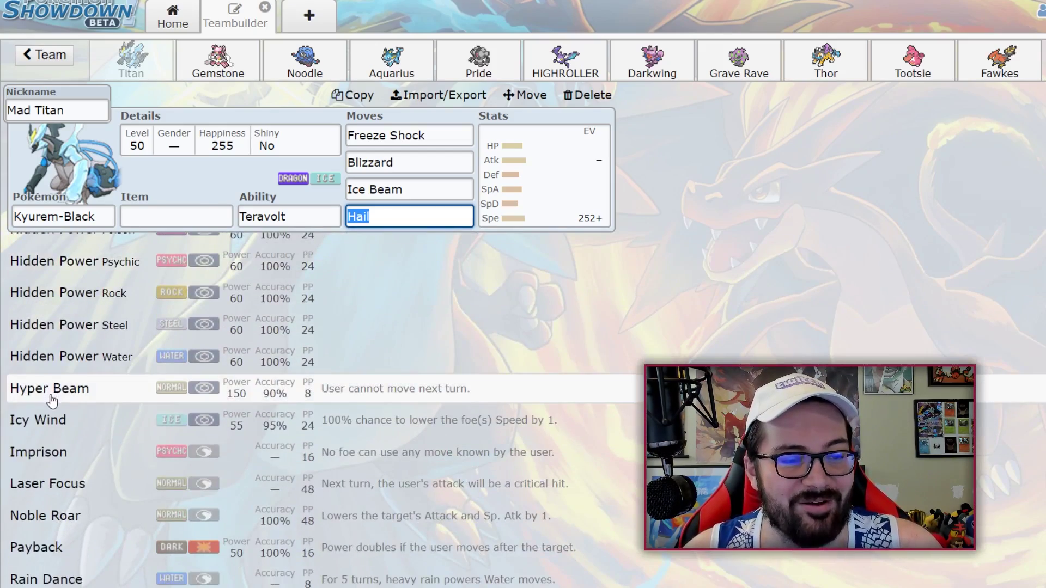
scroll(82, 409, down, 1)
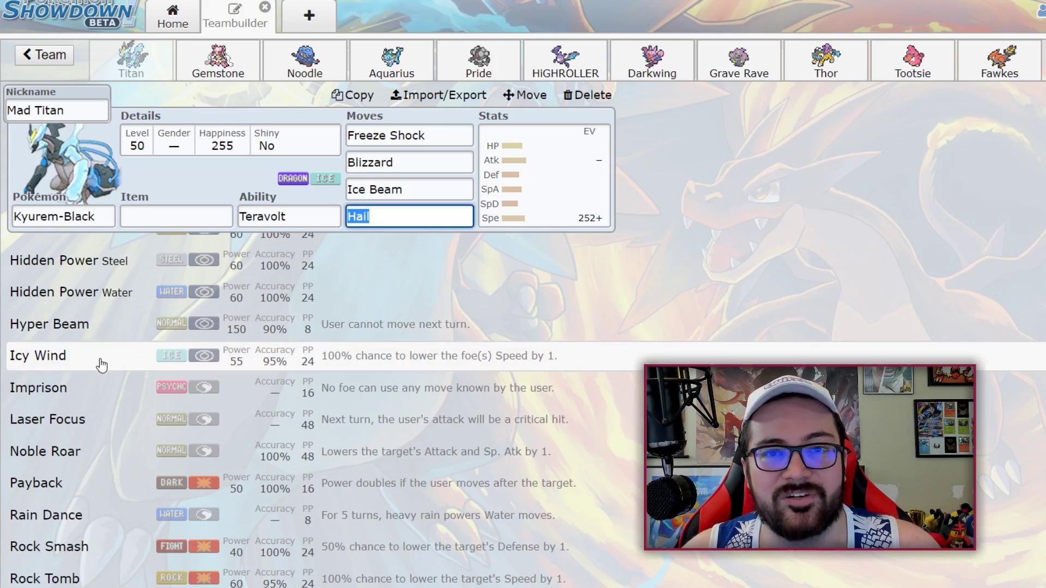
scroll(99, 362, down, 1)
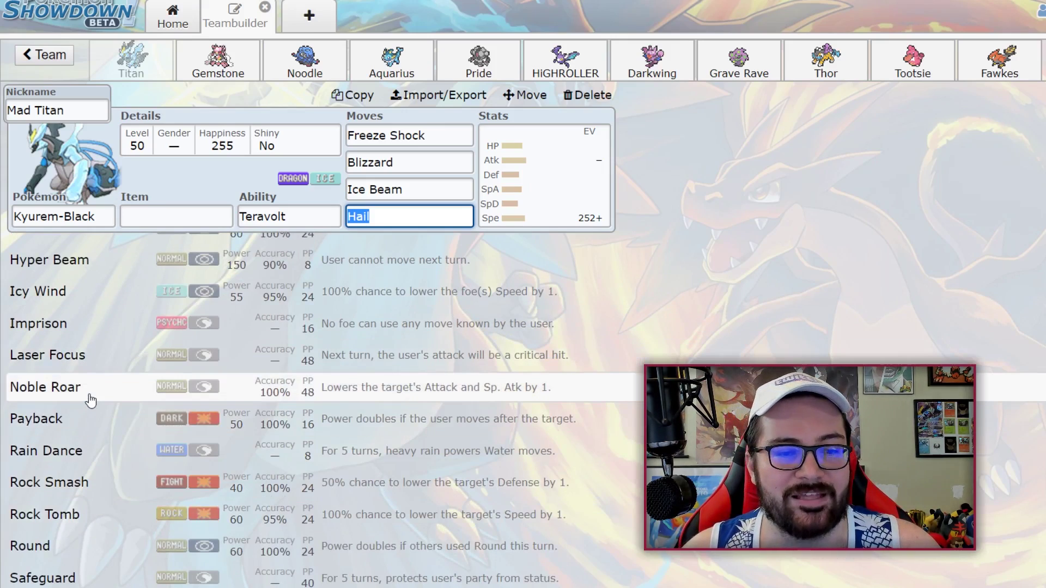
scroll(90, 401, down, 4)
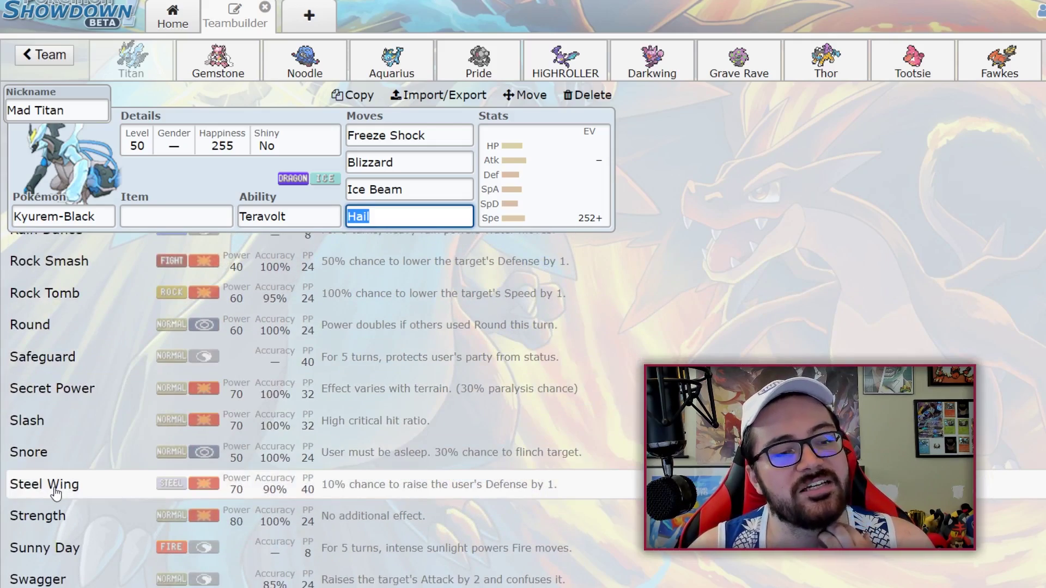
scroll(140, 492, up, 8)
scroll(140, 487, up, 10)
scroll(140, 484, down, 20)
scroll(143, 473, up, 15)
scroll(119, 435, up, 5)
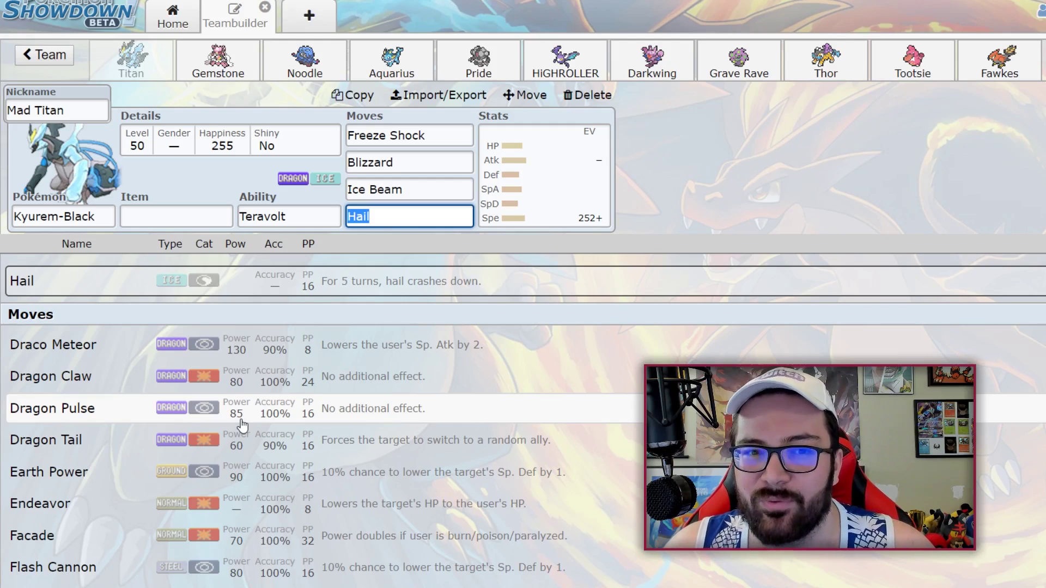
click(567, 181)
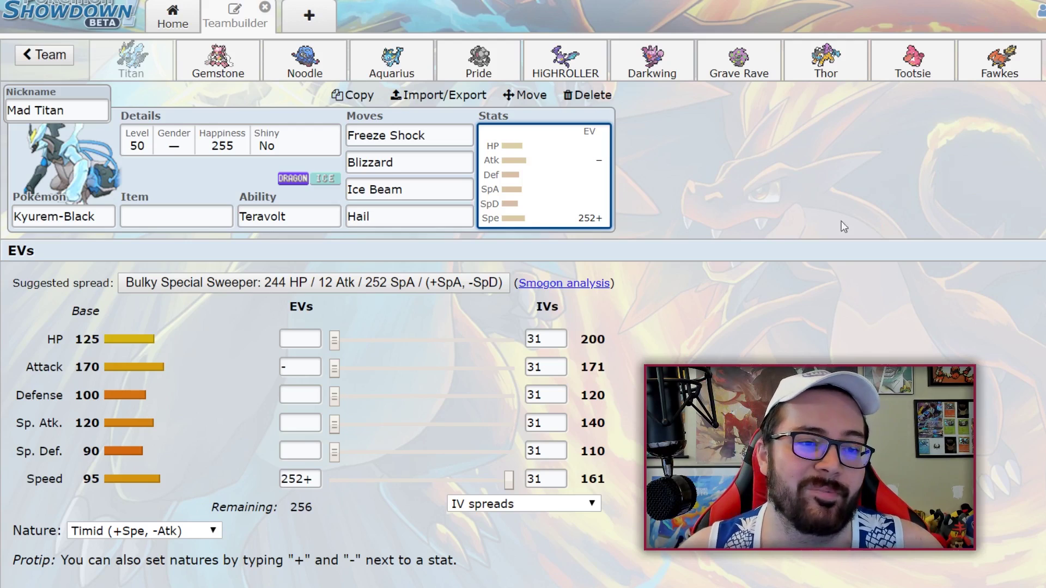
Step: Open the Gemstone team member, a Timid Diancie-Mega holding Diancite with Magic Bounce
click(216, 61)
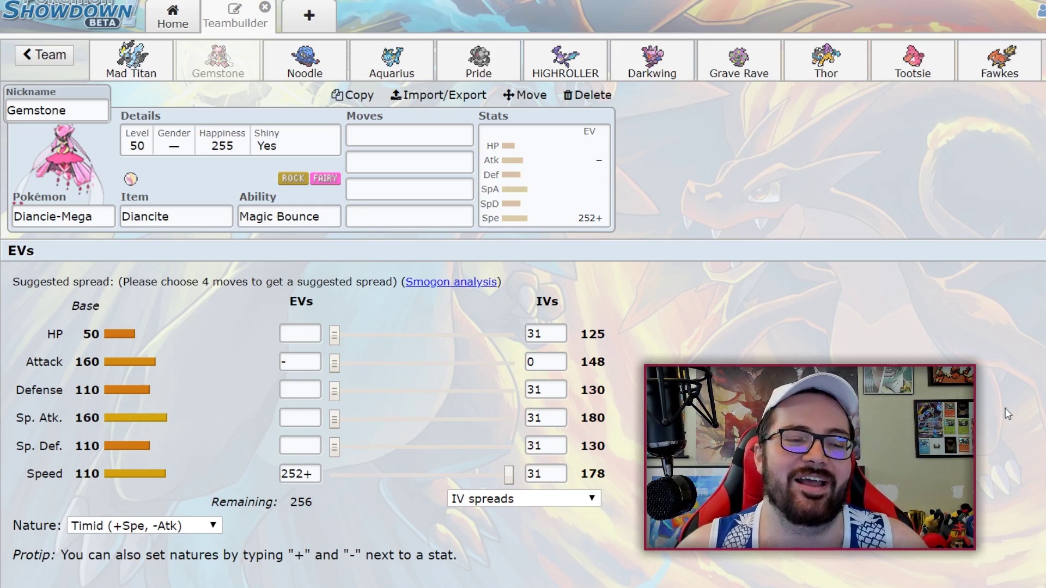
Step: Flip between the Mad Titan and Gemstone sets to compare them, ending on Gemstone
click(139, 64)
click(218, 63)
click(139, 64)
click(221, 64)
click(139, 63)
click(228, 70)
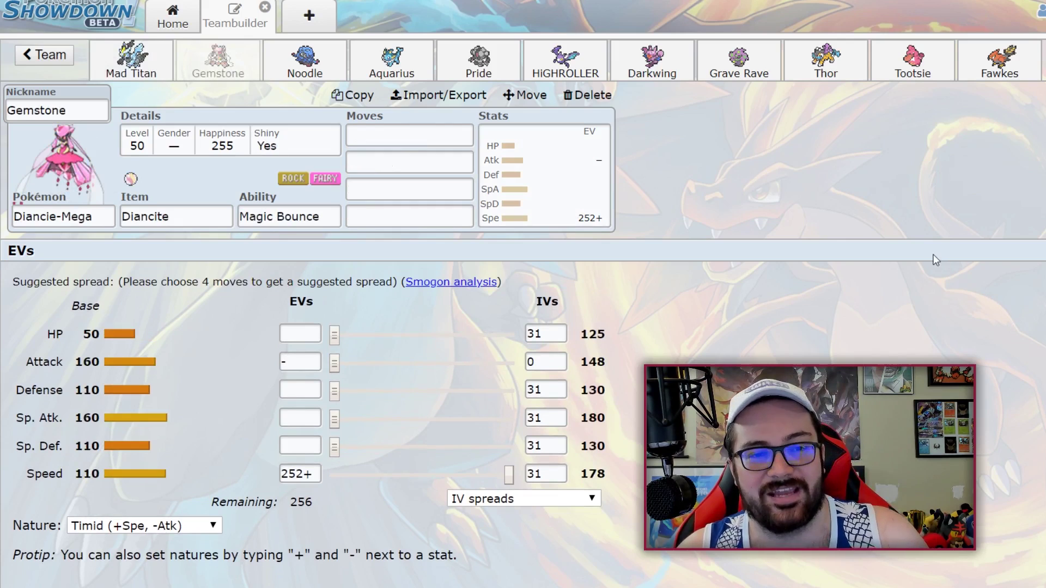
Step: Try Clear Body as Gemstone's ability, revert to Magic Bounce, and show its EV spread
click(305, 228)
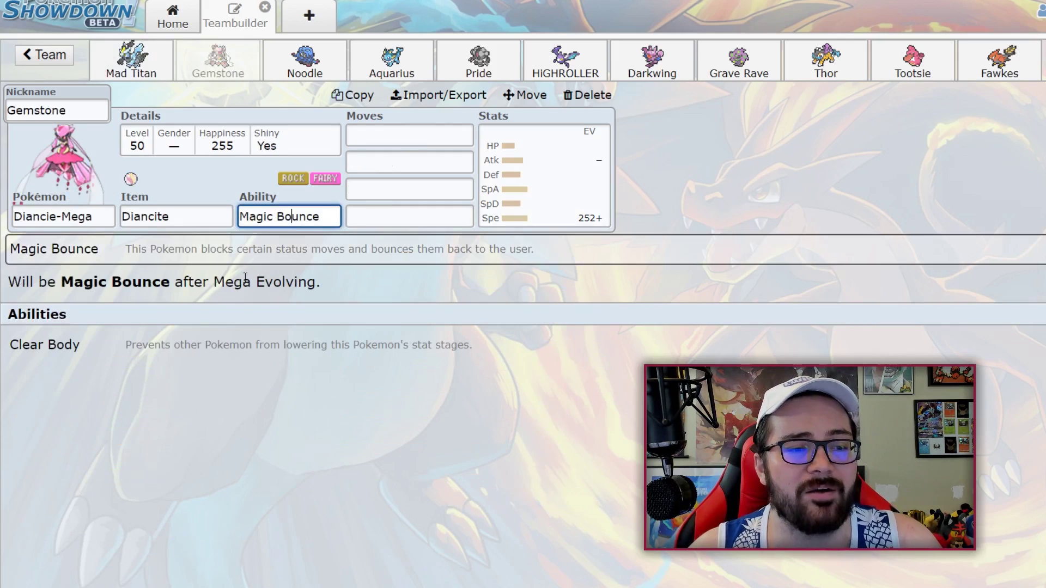
click(222, 343)
click(260, 221)
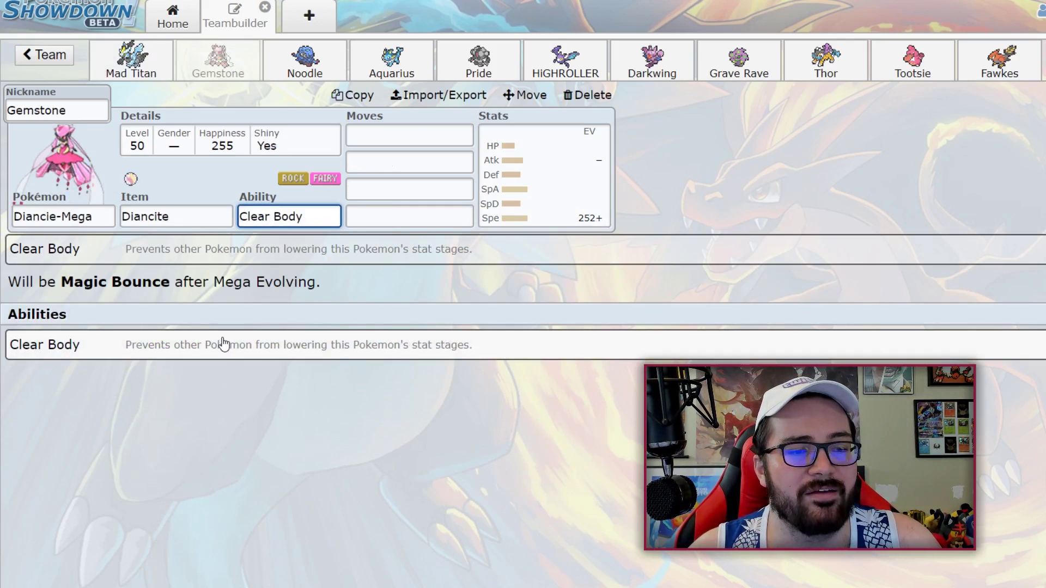
key(Tab)
click(280, 217)
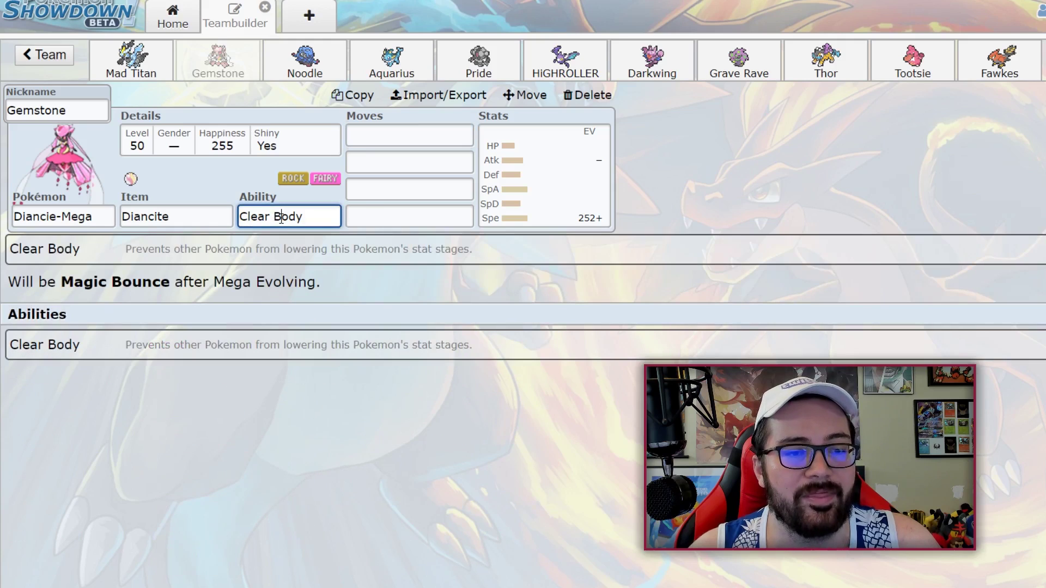
drag(306, 224, 237, 225)
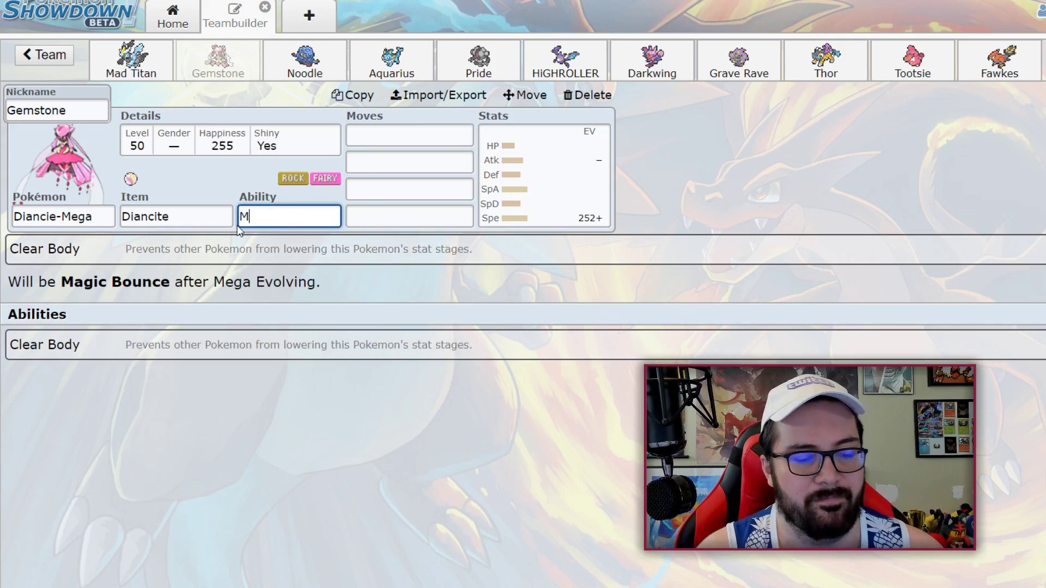
text(Magic Boun)
key(Tab)
click(237, 224)
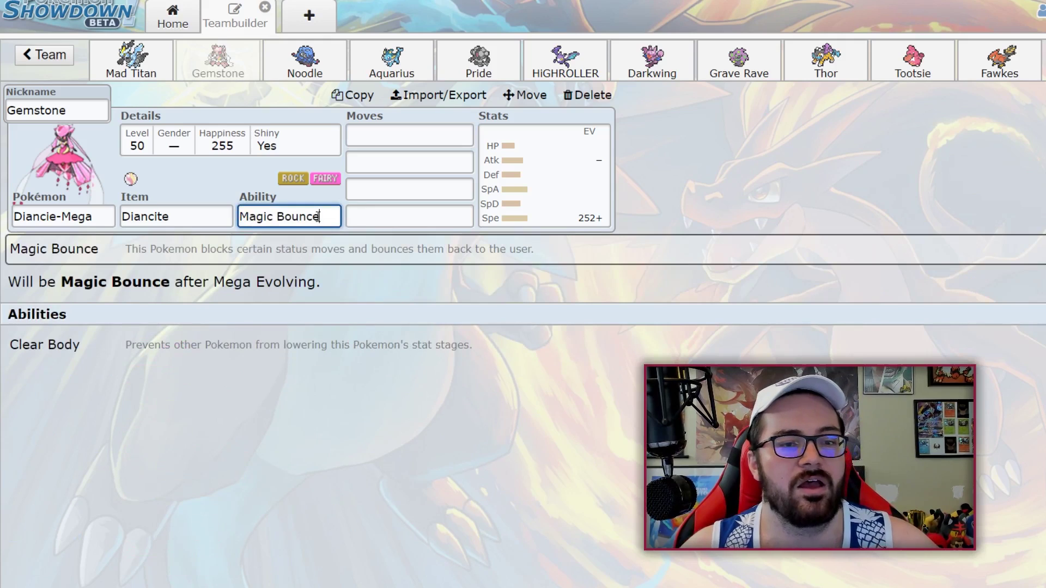
click(526, 228)
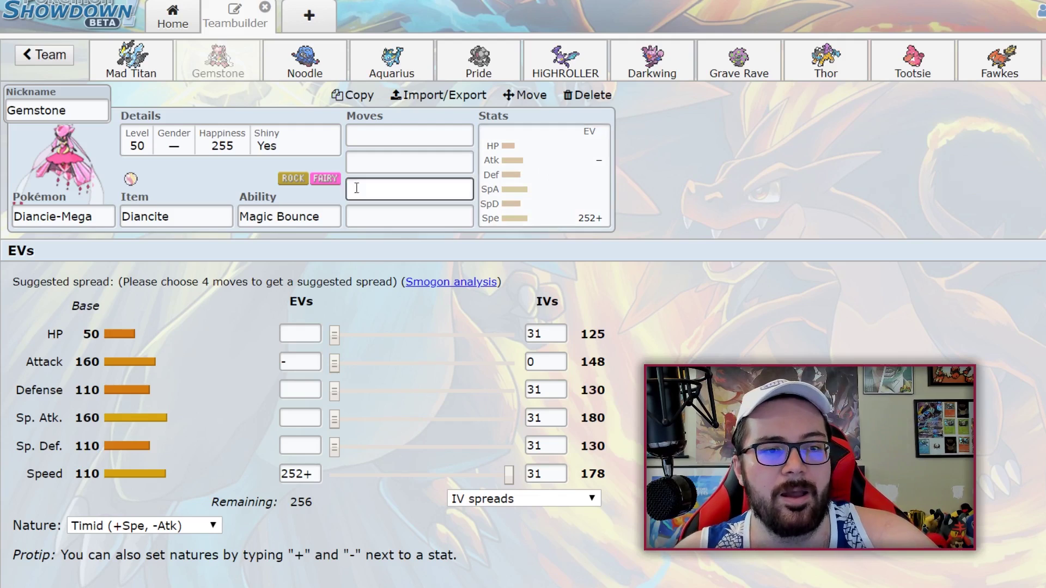
Step: Change the species to plain Diancie via Import/Export and select the Clear Body ability
click(438, 95)
click(152, 273)
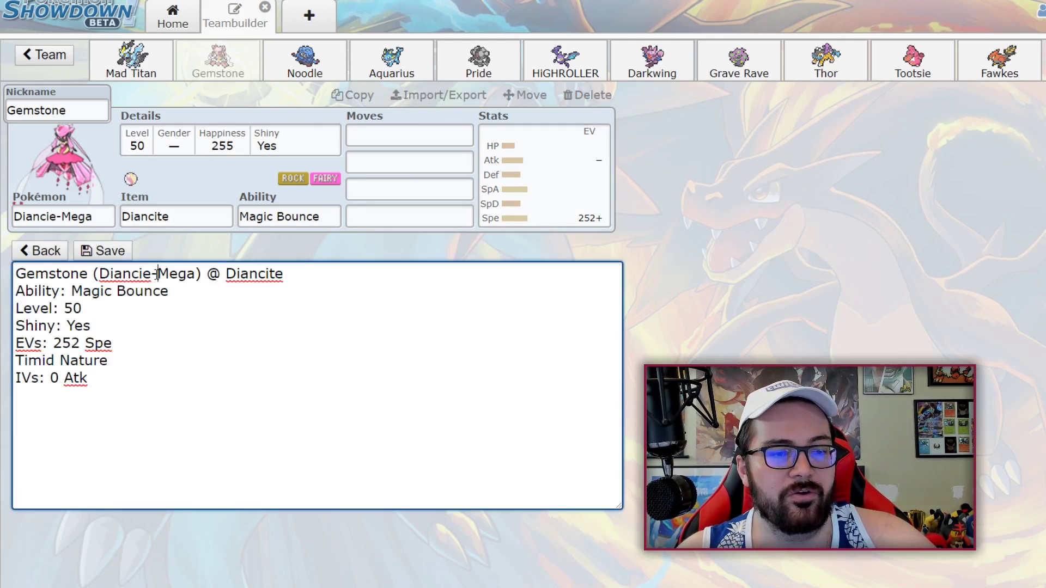
key(Delete)
key(Delete)
key(Delete)
key(Delete)
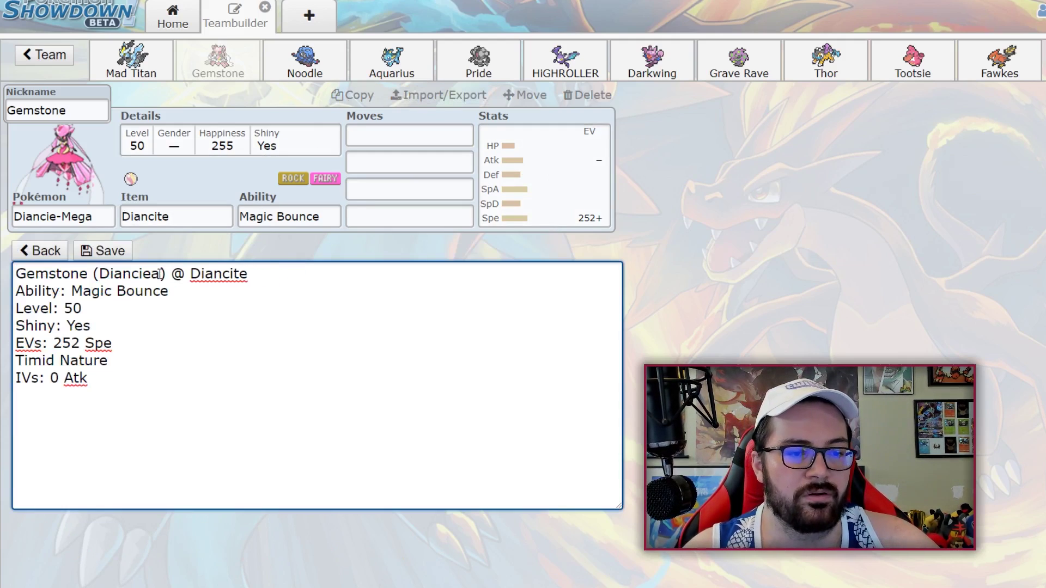
key(Delete)
click(120, 253)
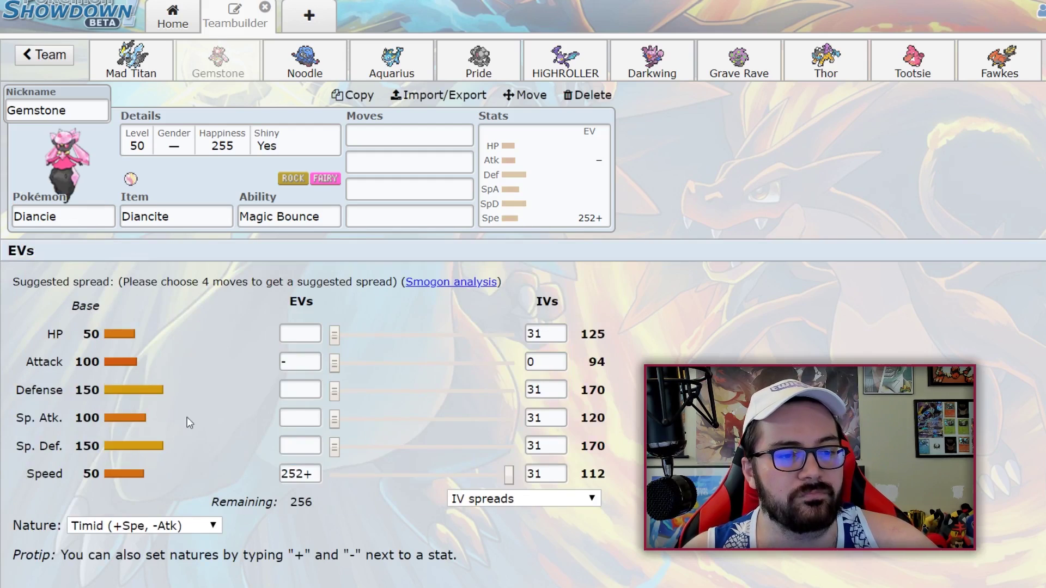
click(292, 223)
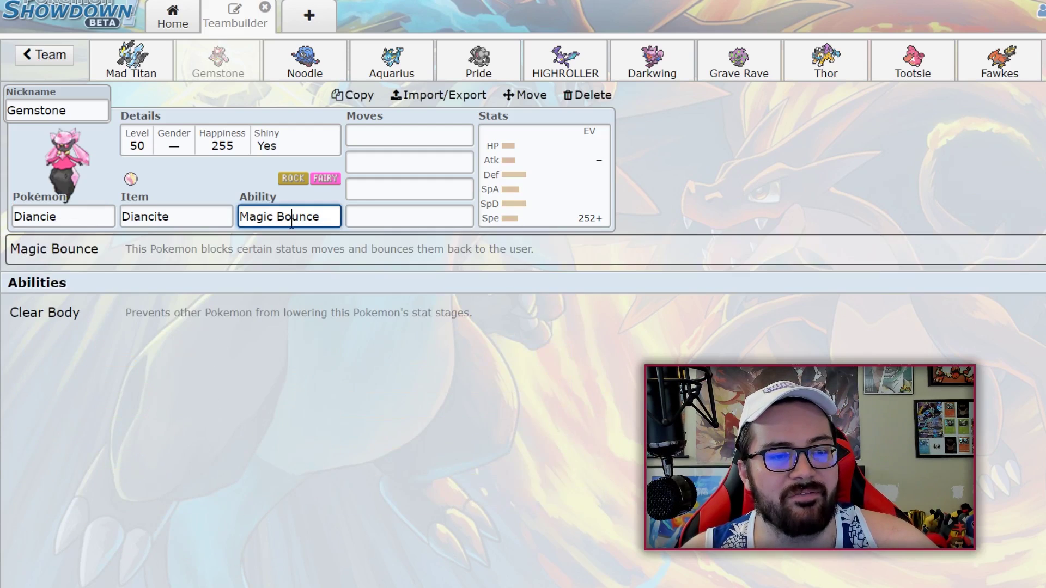
click(174, 318)
click(246, 315)
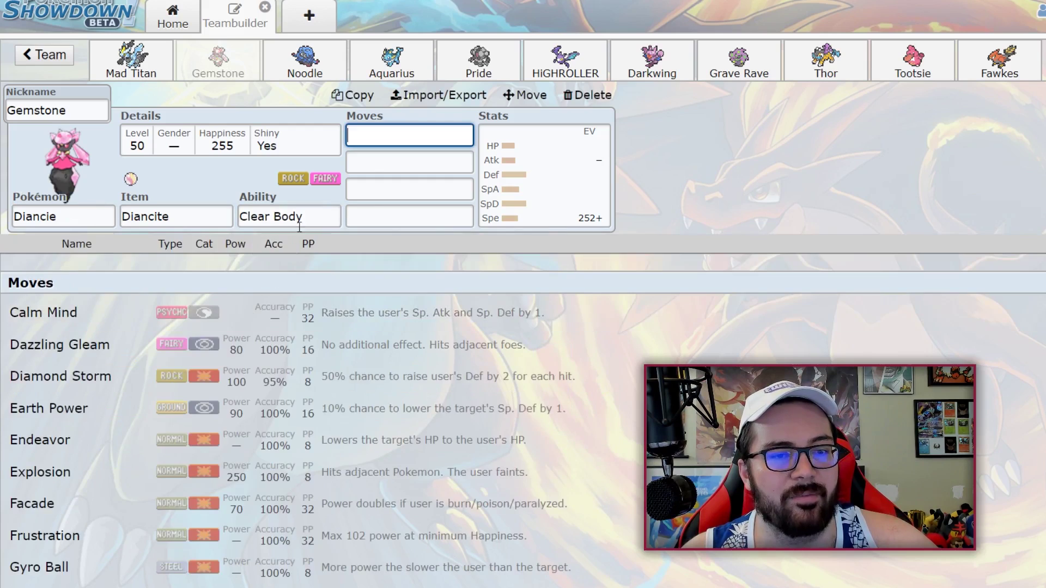
key(shift+Tab)
click(245, 313)
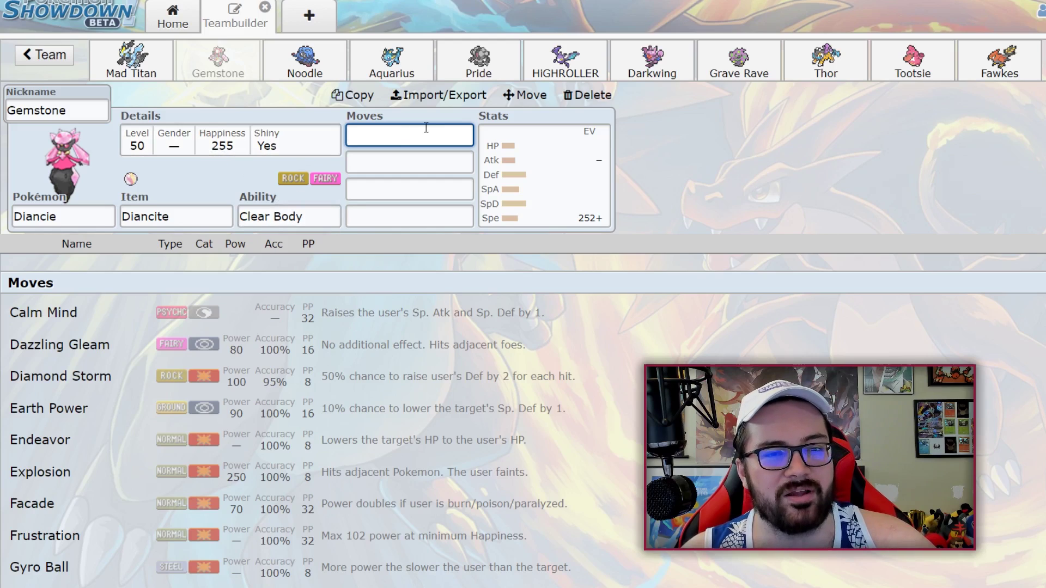
Step: Append '-Mega' to the species in Import/Export to restore Diancie-Mega
click(439, 95)
click(157, 274)
text(-)
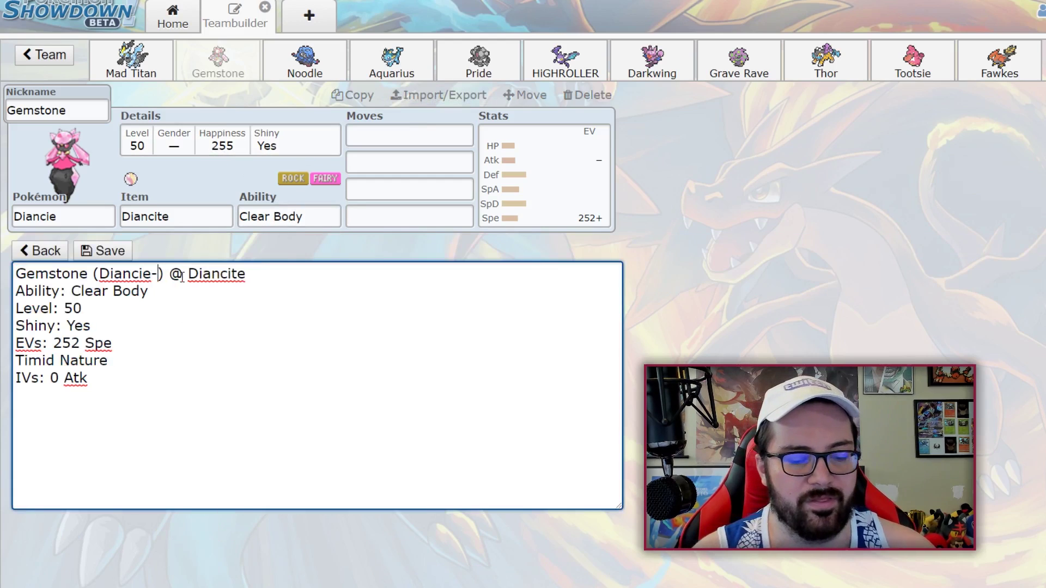
text(Mega)
click(130, 252)
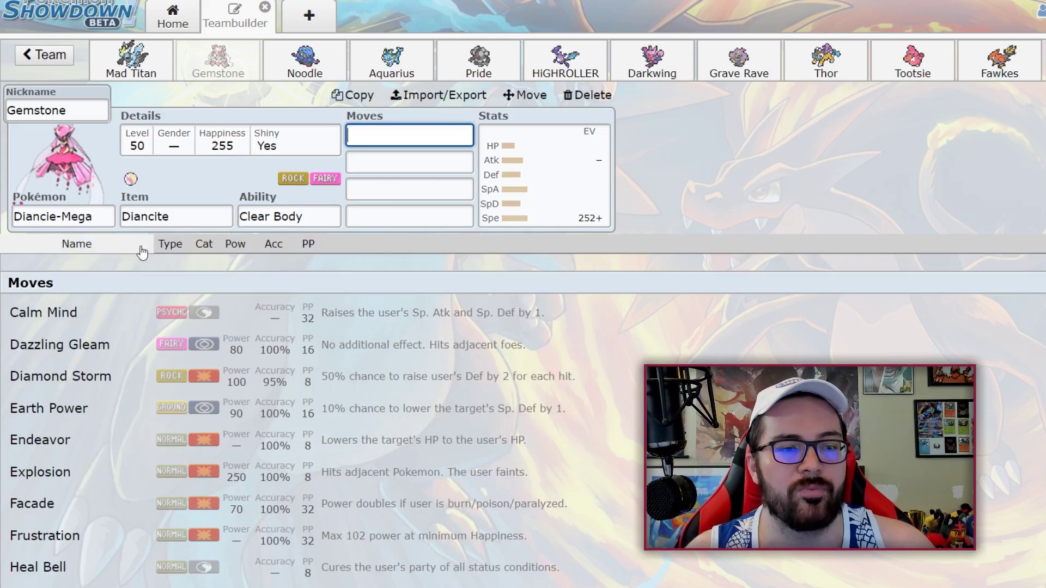
Step: Check Gemstone's EV spread, then list learnable moves like Calm Mind and Diamond Storm for slot one
click(583, 217)
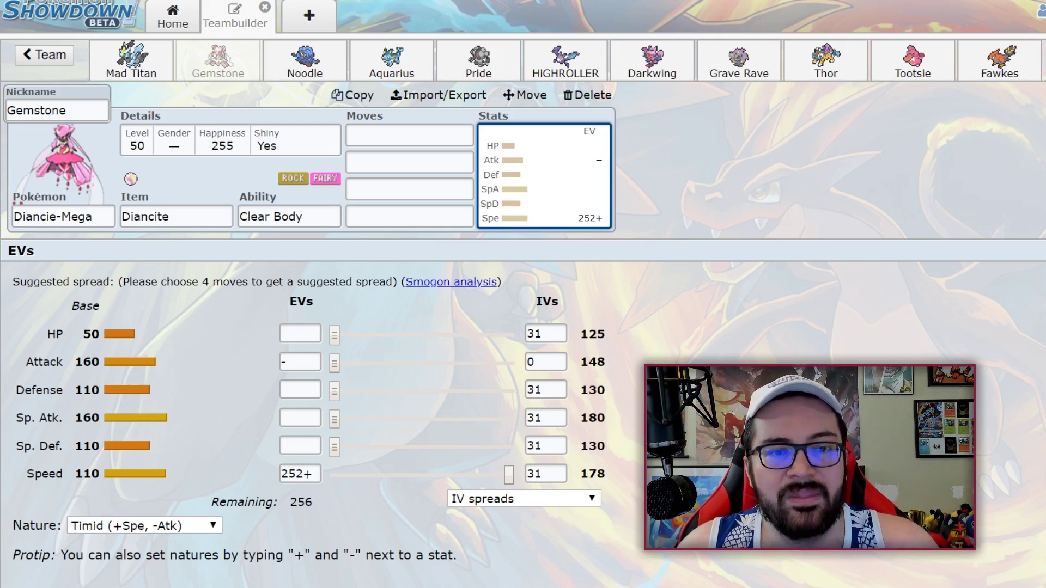
click(428, 140)
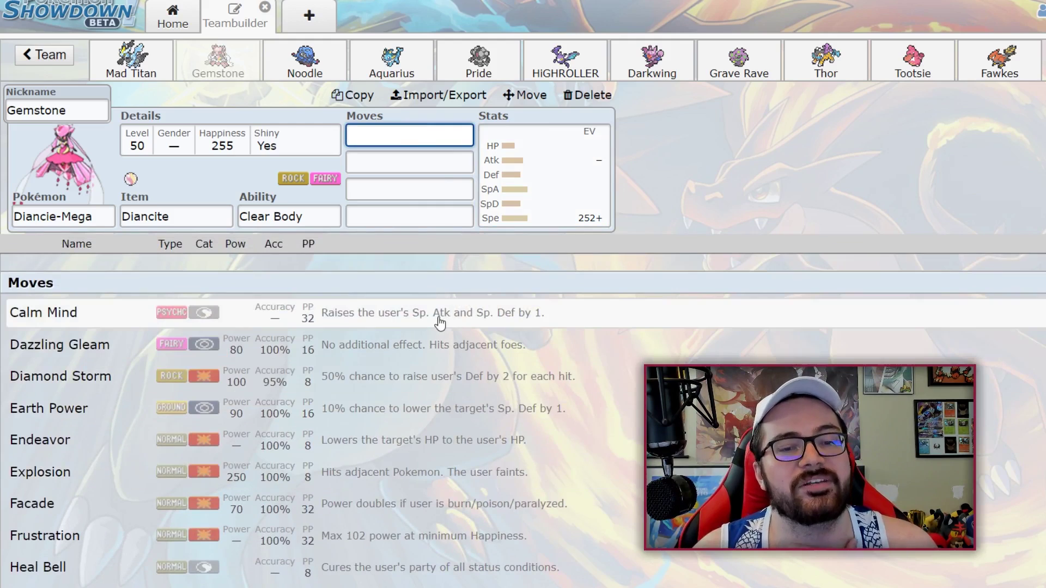
click(533, 182)
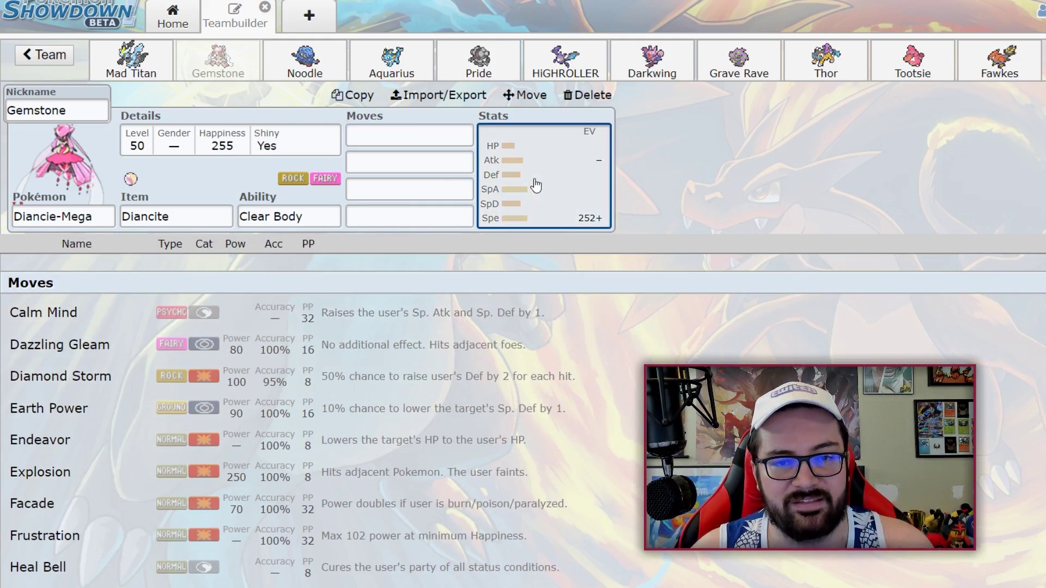
click(434, 137)
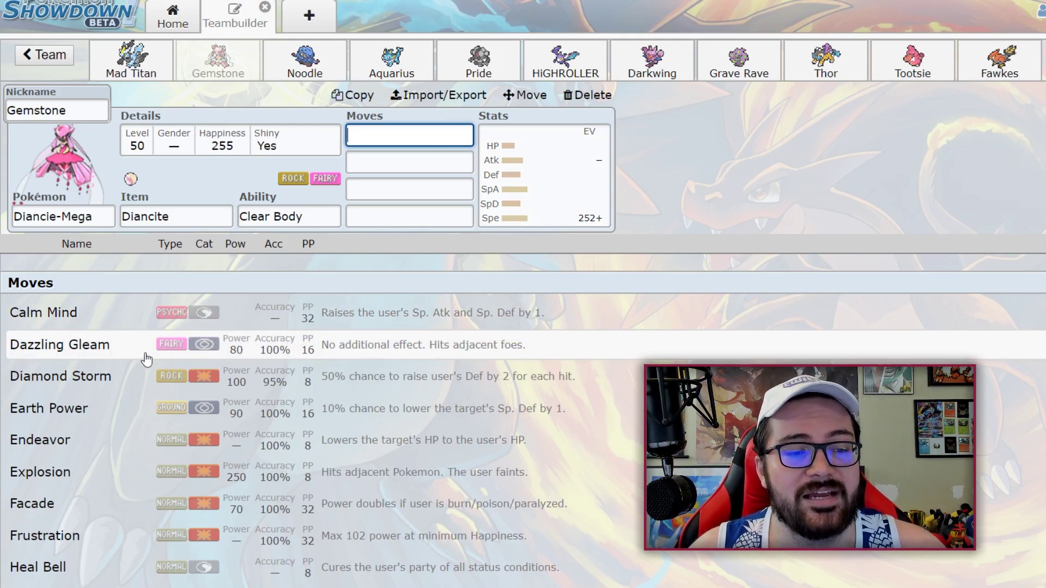
Step: Scroll Gemstone's move list, recheck its EV spread, then browse moves for the second slot
scroll(145, 354, down, 6)
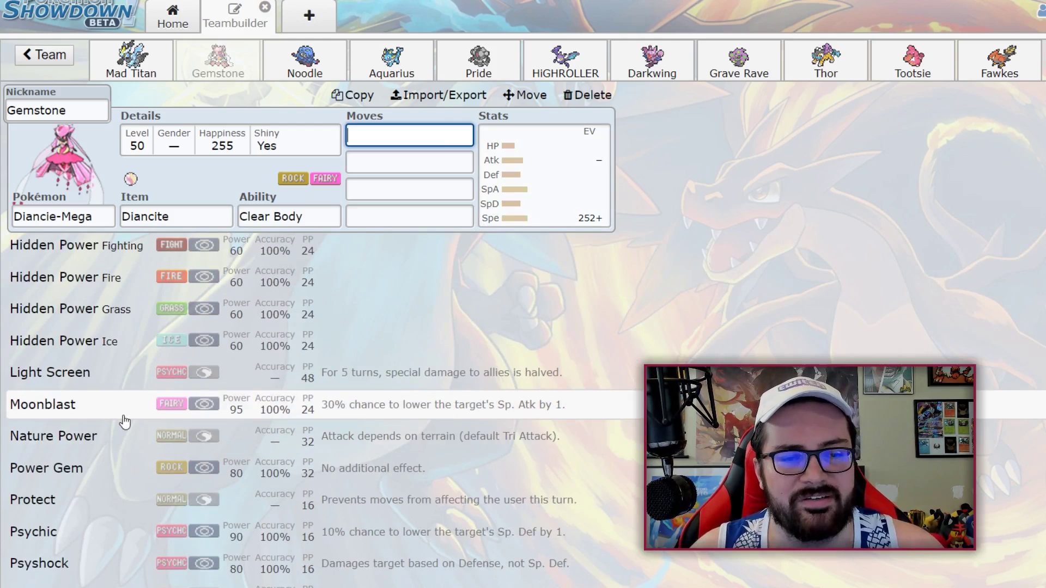
scroll(129, 416, up, 6)
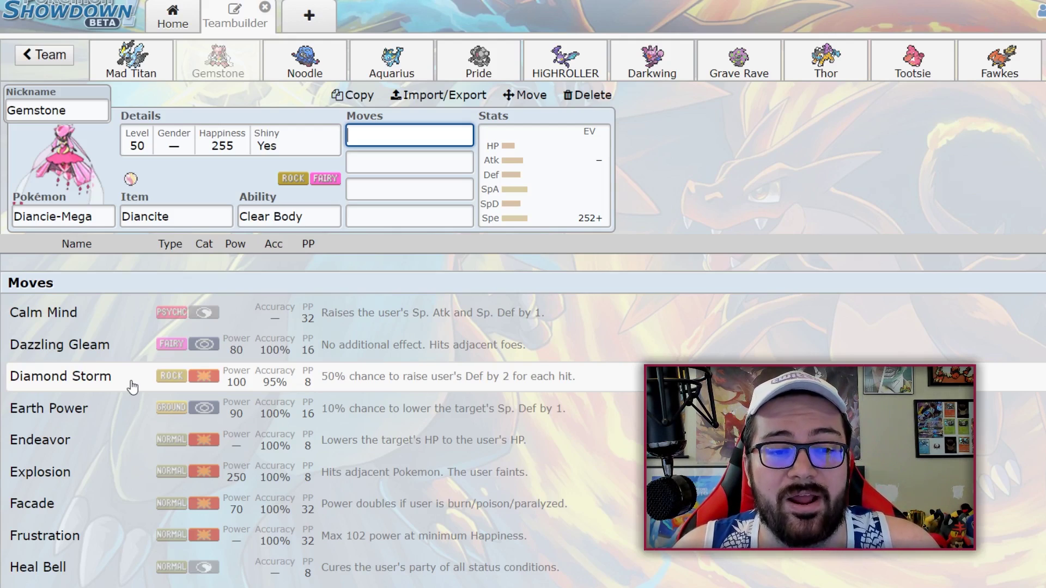
click(576, 232)
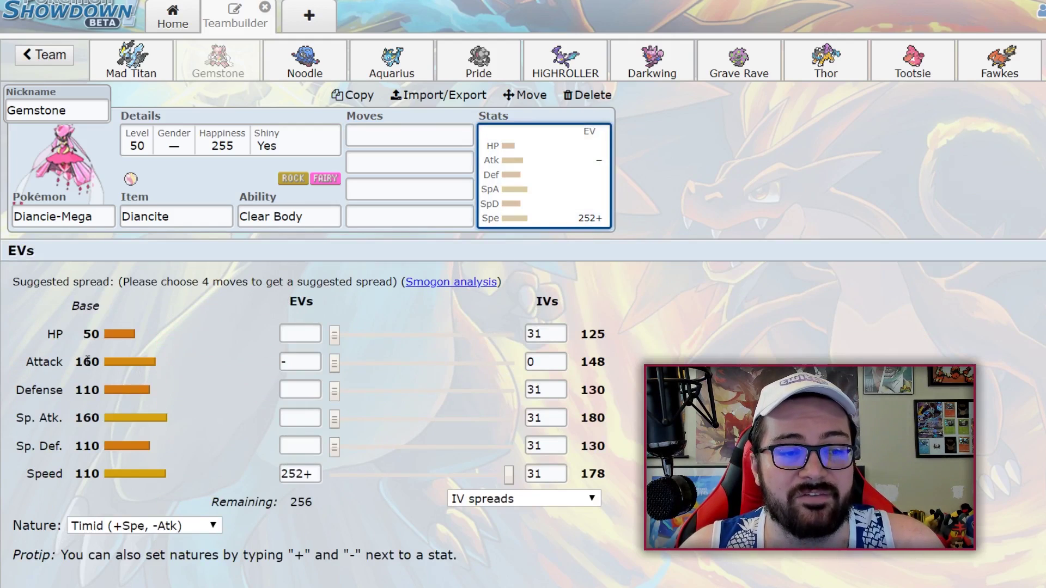
click(362, 166)
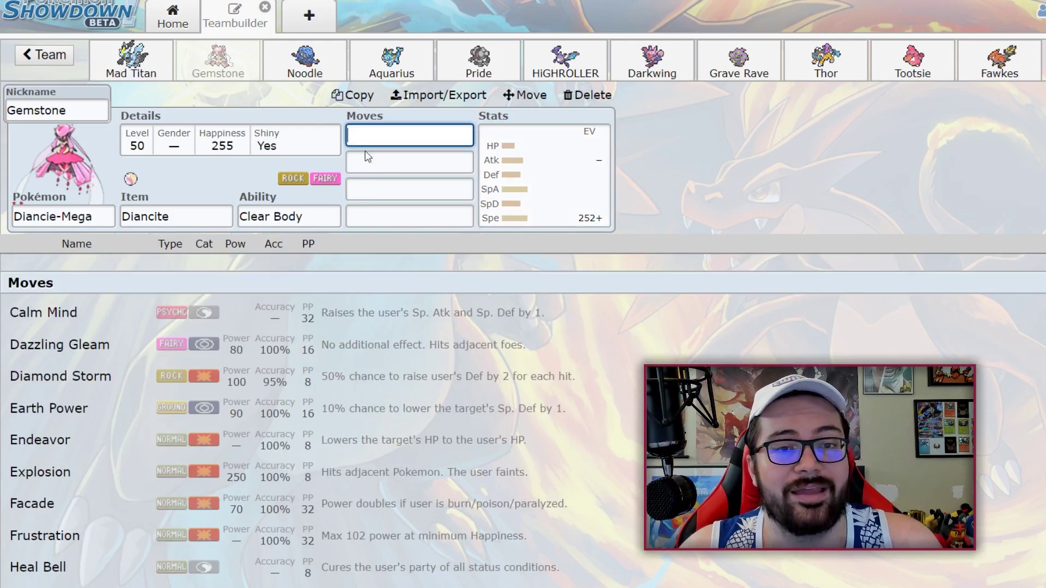
scroll(234, 480, down, 9)
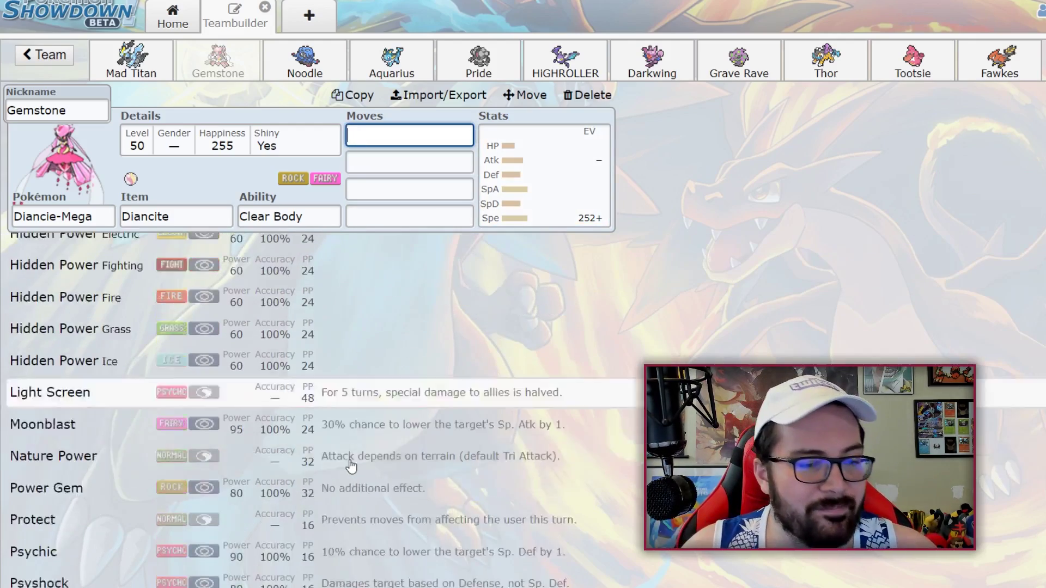
scroll(235, 487, up, 10)
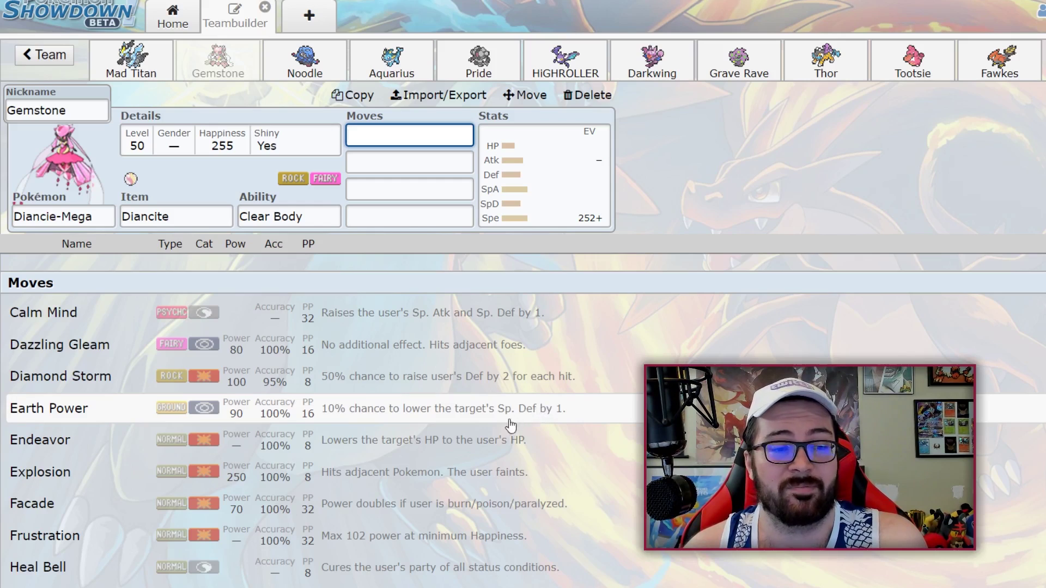
scroll(474, 430, down, 1)
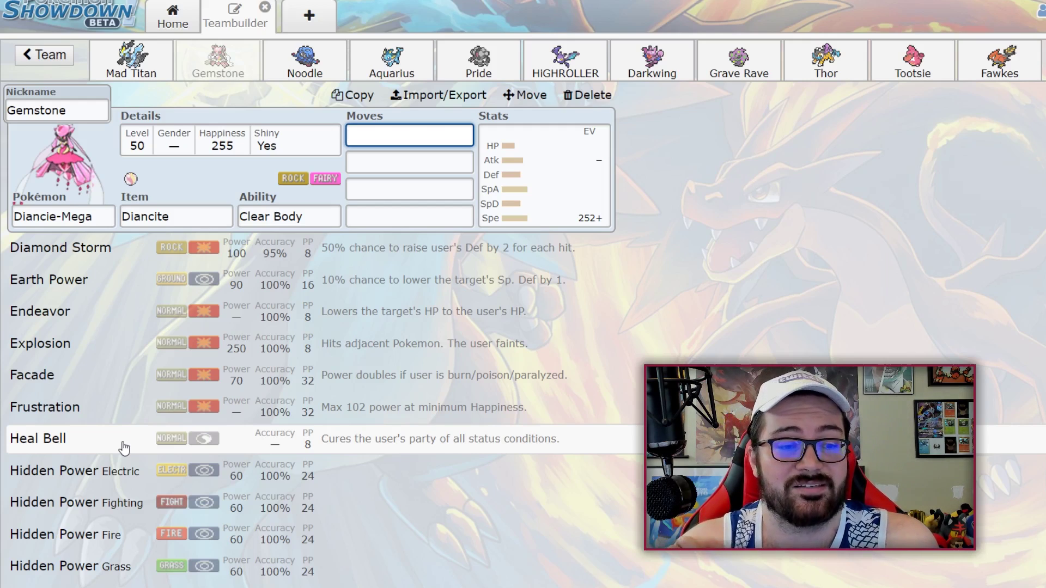
scroll(116, 436, down, 6)
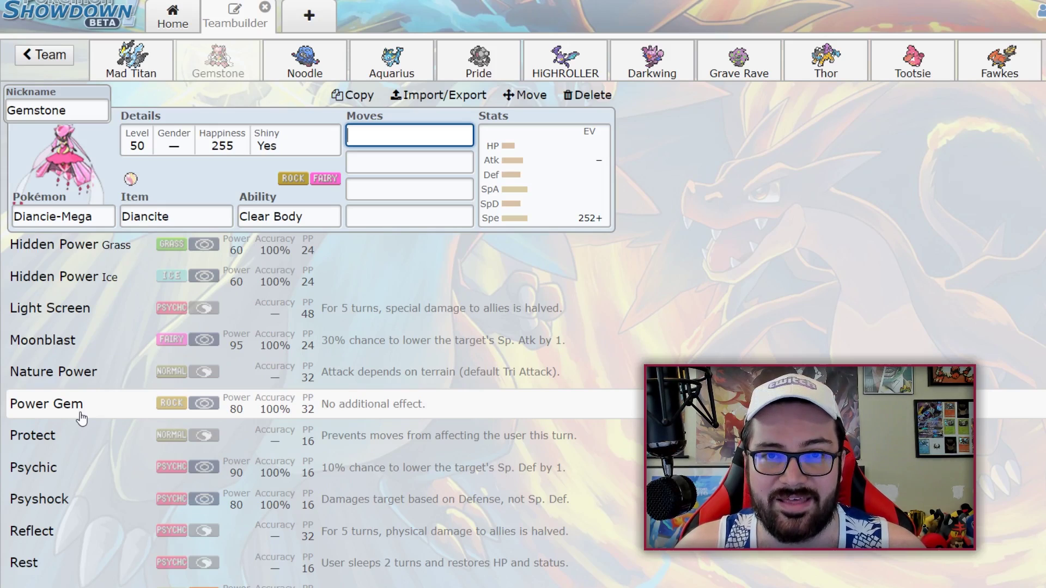
scroll(81, 418, down, 4)
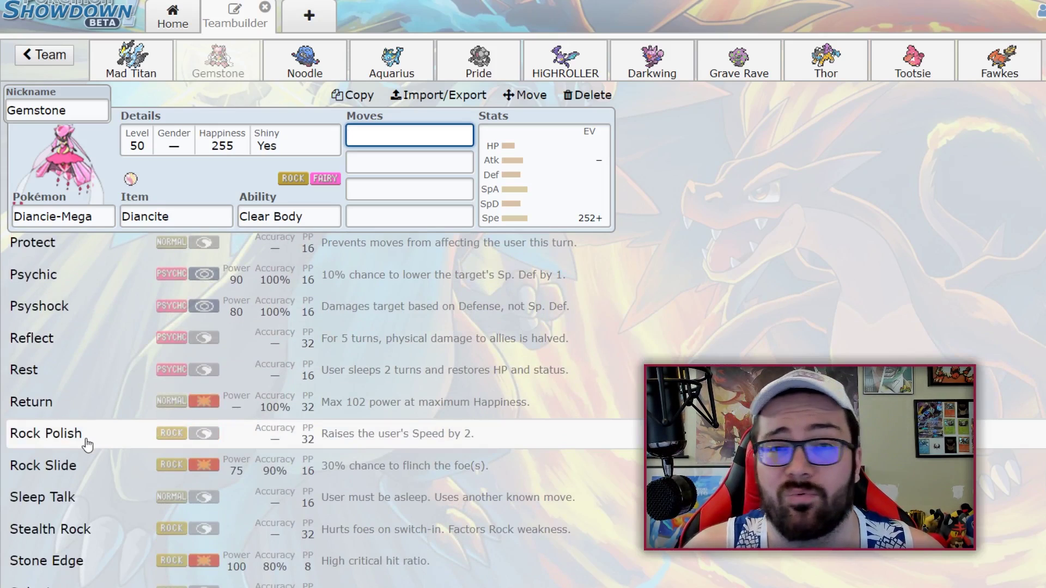
scroll(85, 430, down, 1)
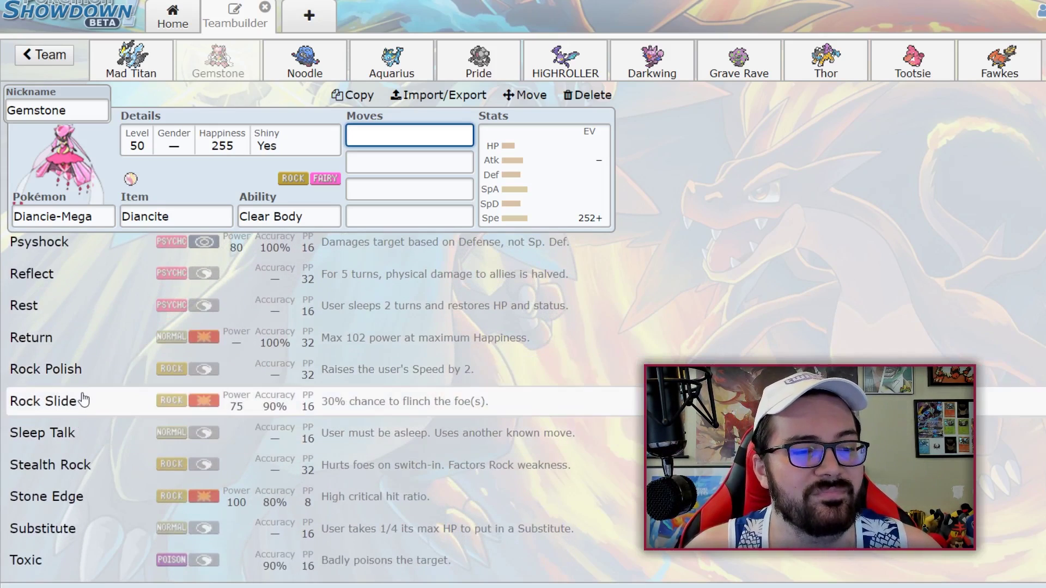
scroll(109, 452, down, 1)
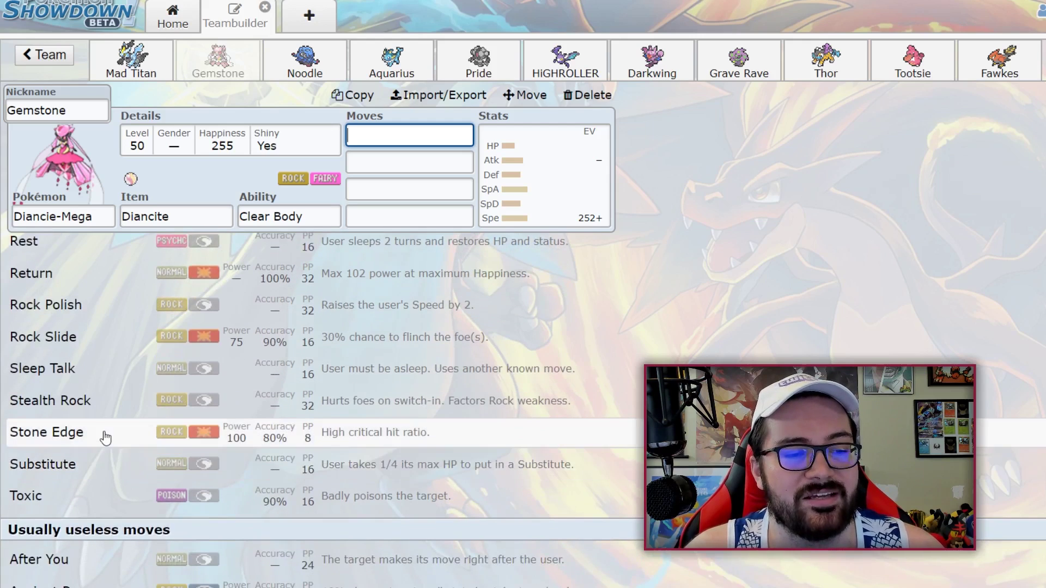
scroll(90, 471, down, 1)
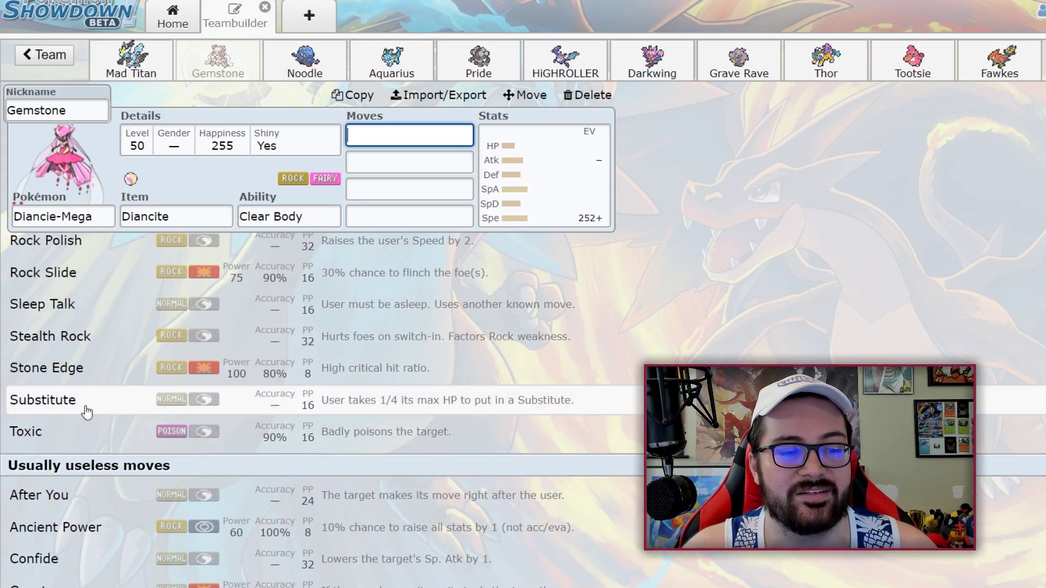
scroll(90, 430, down, 5)
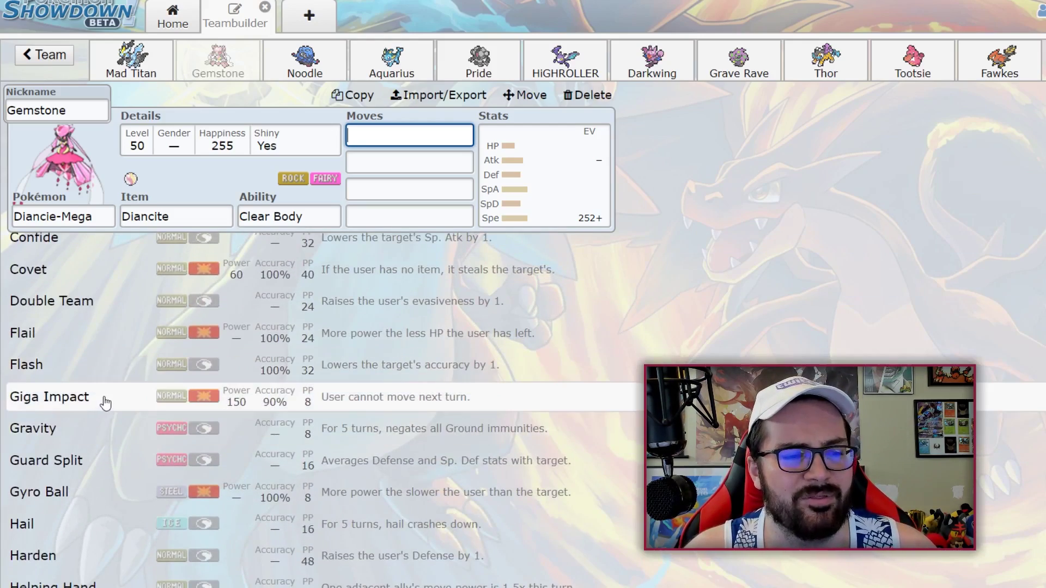
scroll(106, 432, down, 10)
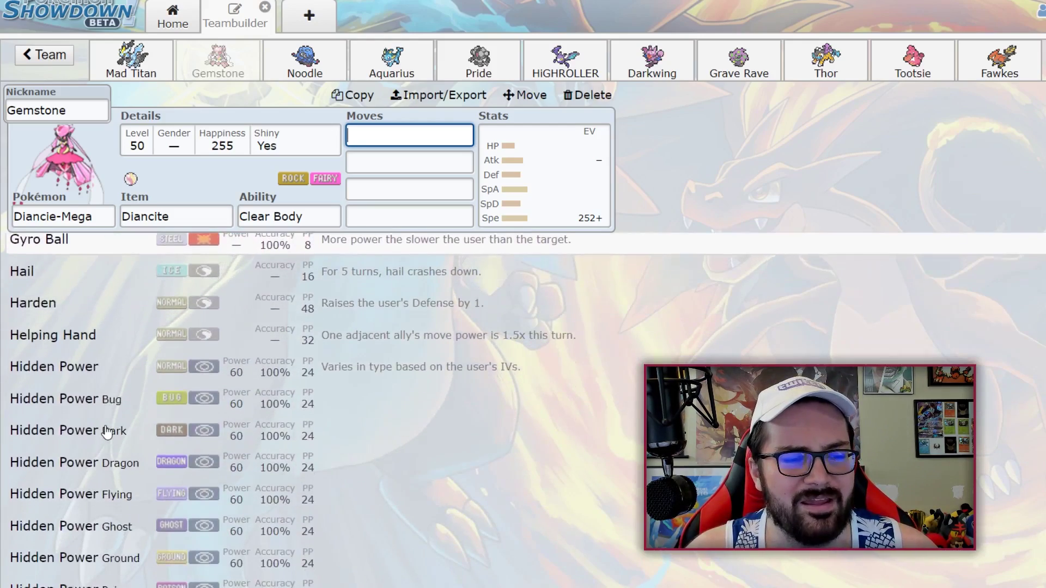
scroll(106, 432, down, 1)
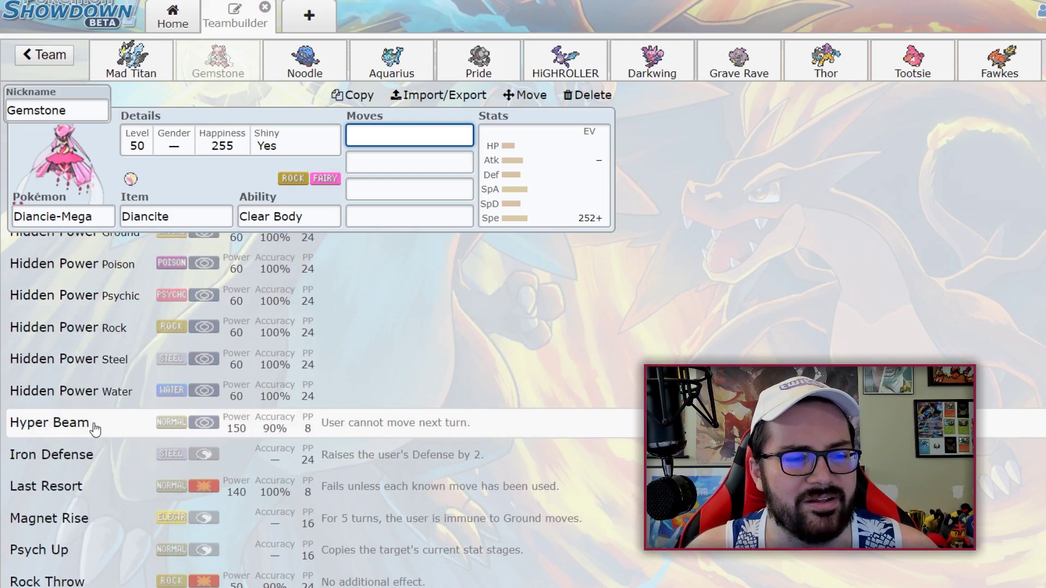
scroll(94, 430, down, 2)
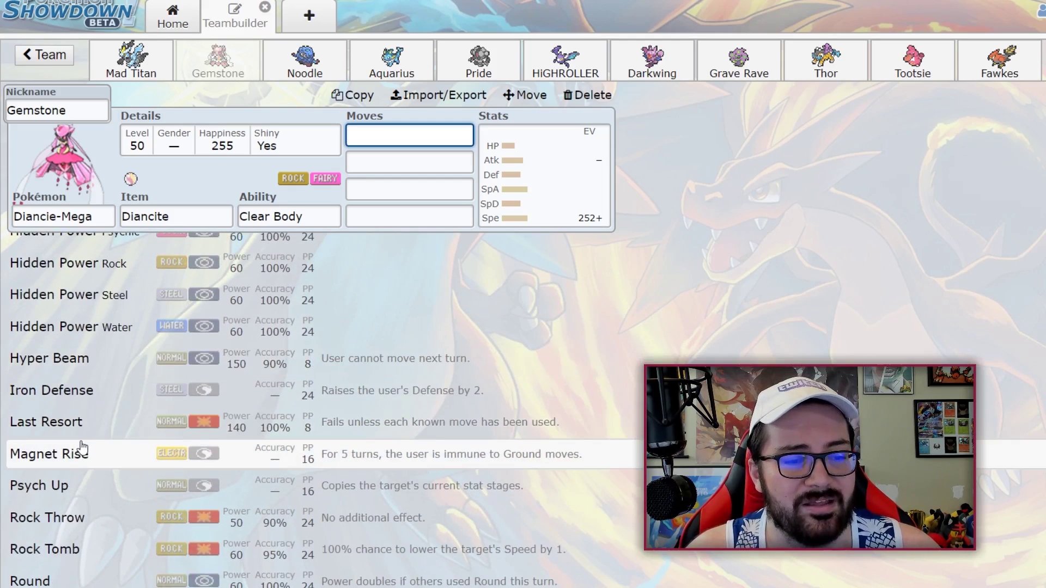
scroll(82, 449, down, 2)
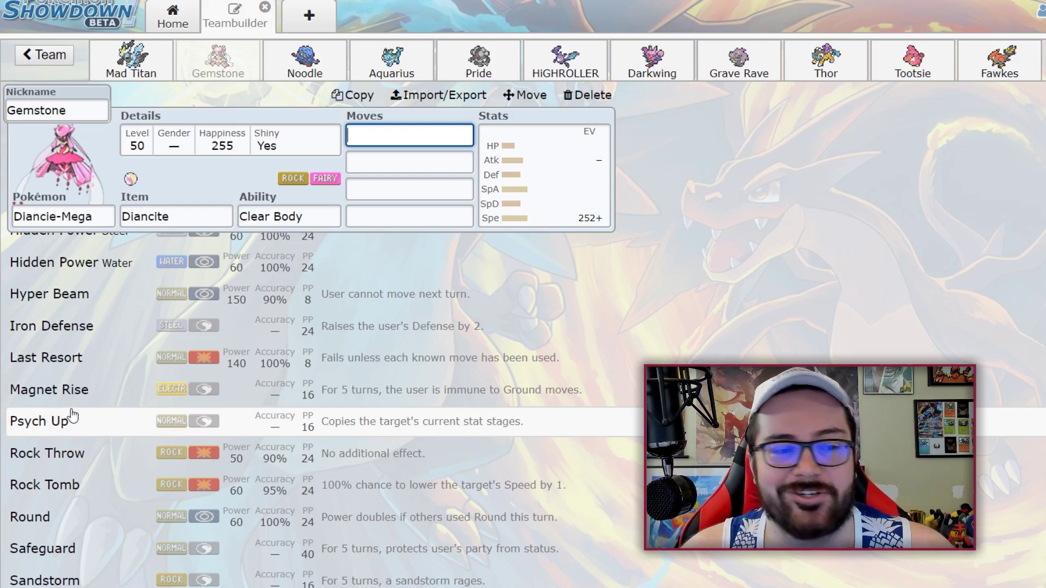
scroll(81, 459, down, 3)
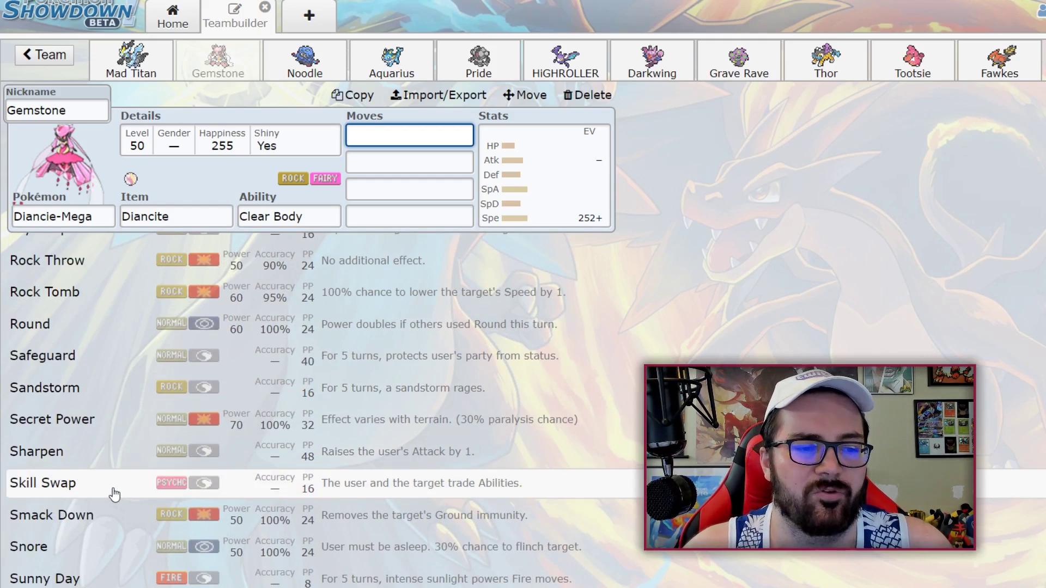
scroll(115, 492, down, 1)
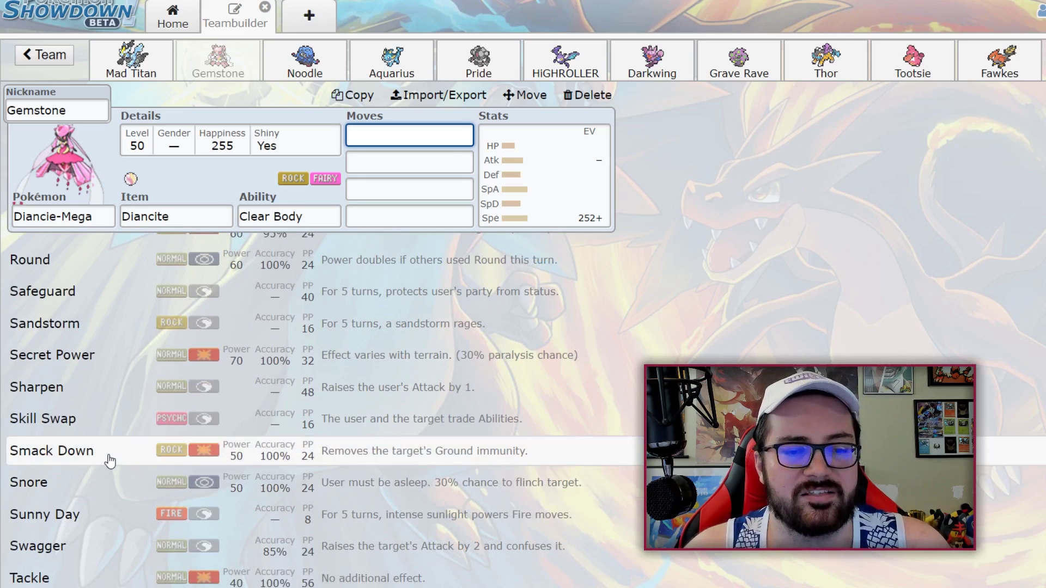
scroll(109, 457, down, 1)
scroll(87, 450, down, 1)
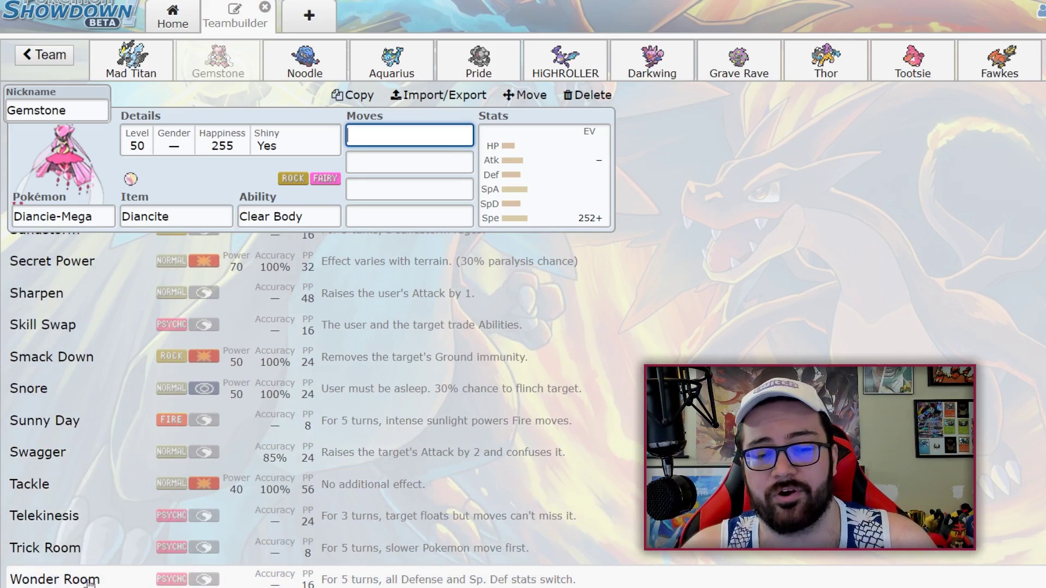
Step: View Gemstone's EV spread, then switch to Noodle, the level-50 Chlorophyll Tangrowth
click(596, 215)
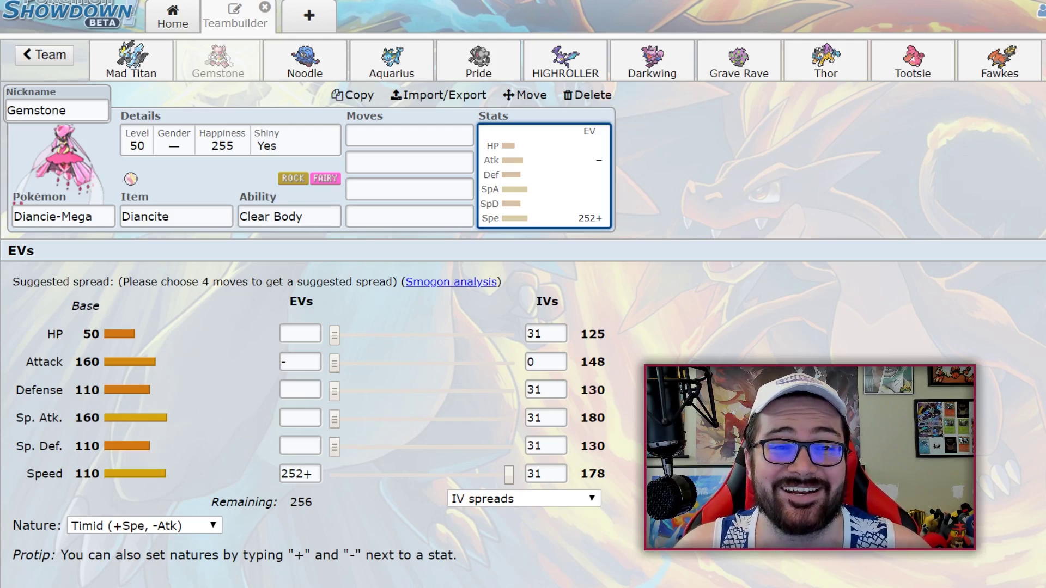
click(305, 59)
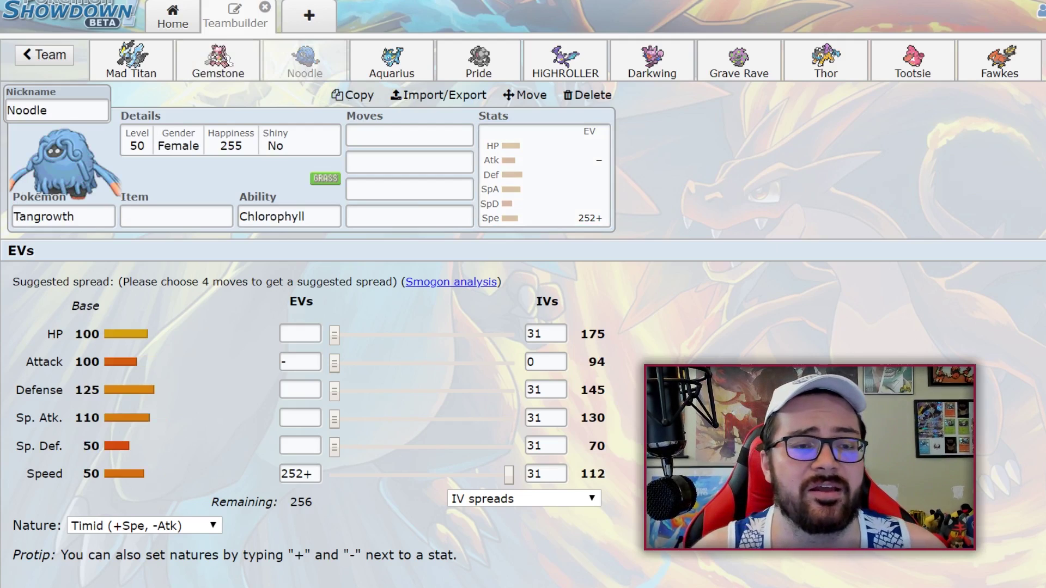
click(289, 217)
click(165, 403)
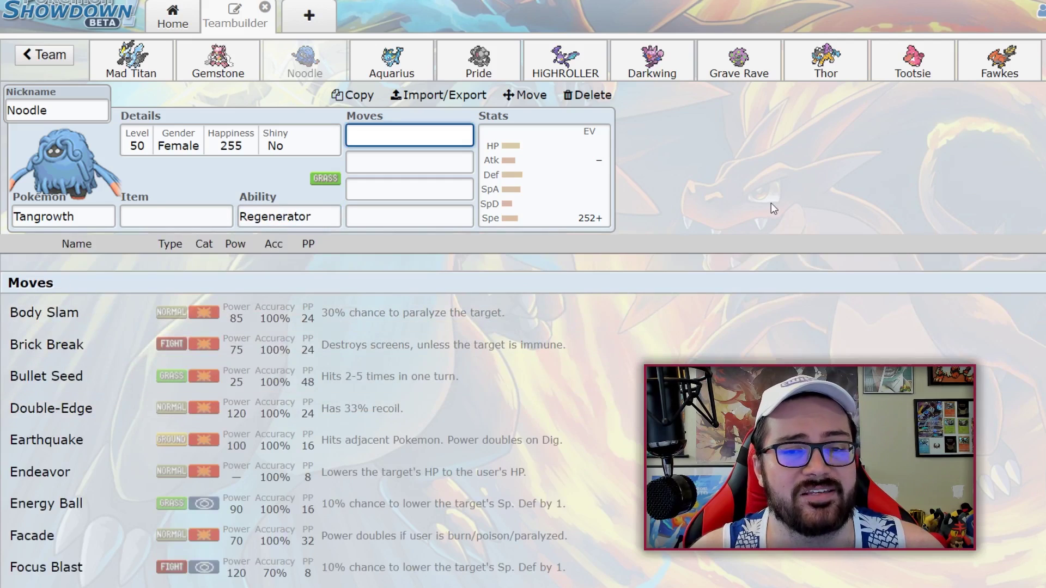
click(596, 217)
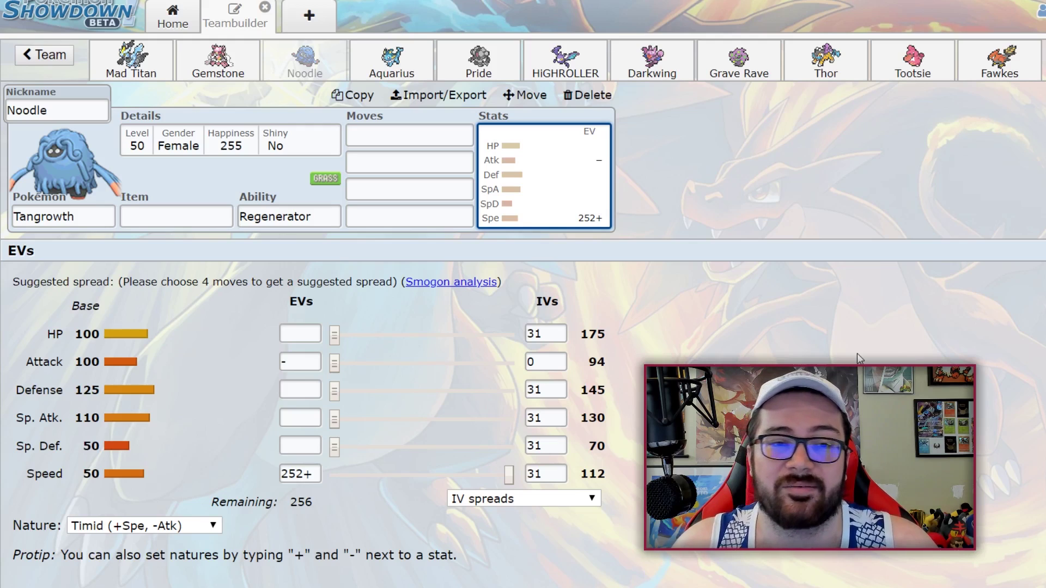
click(392, 133)
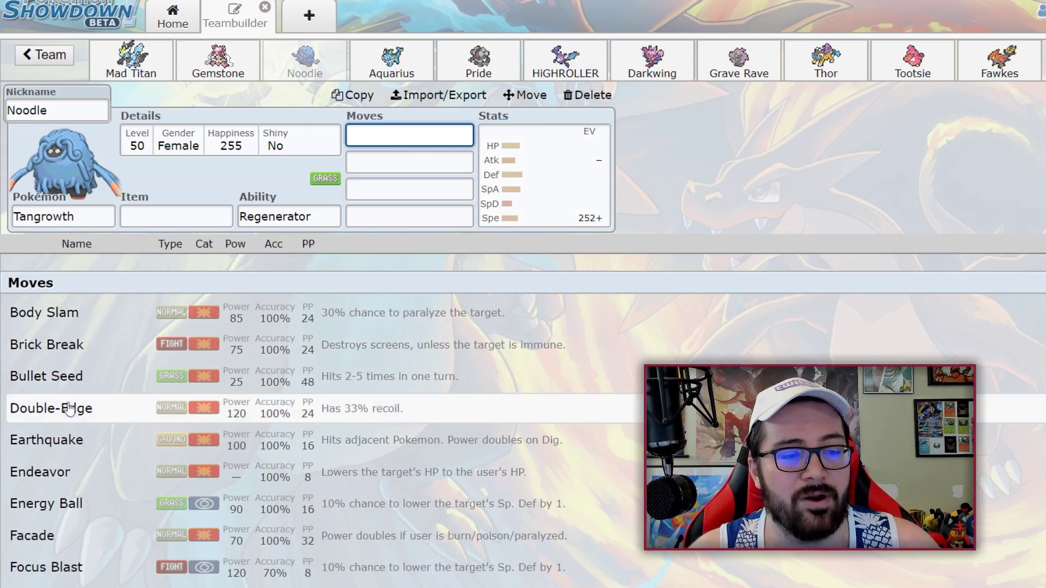
scroll(73, 430, down, 1)
scroll(70, 448, down, 3)
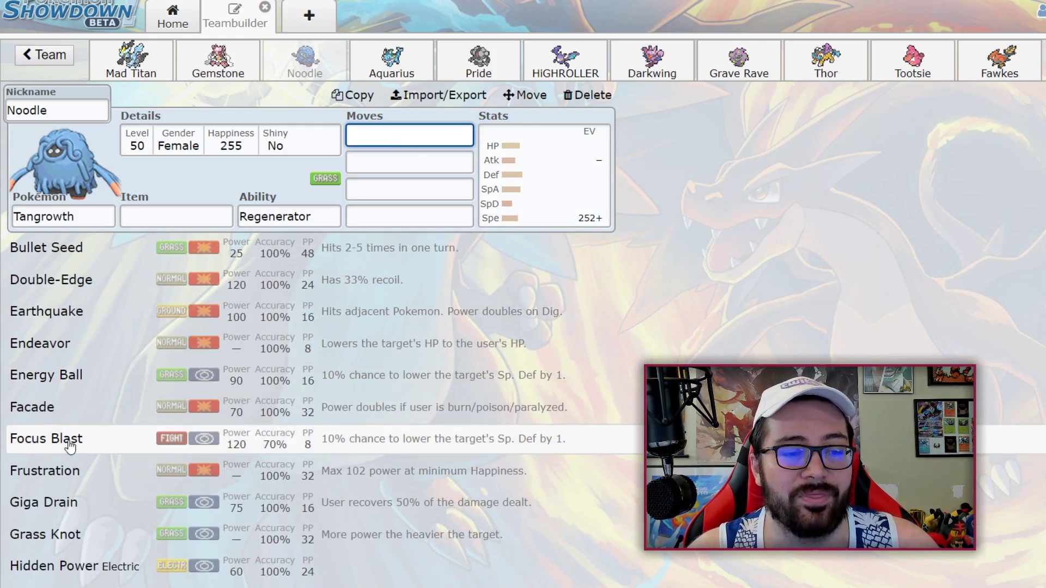
scroll(82, 452, down, 2)
scroll(106, 455, down, 2)
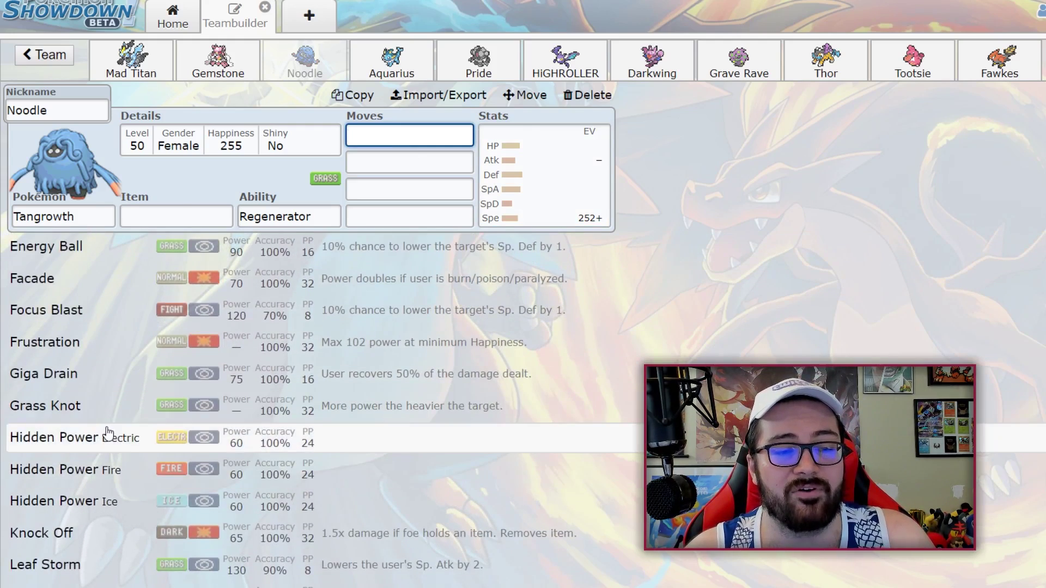
scroll(116, 408, down, 2)
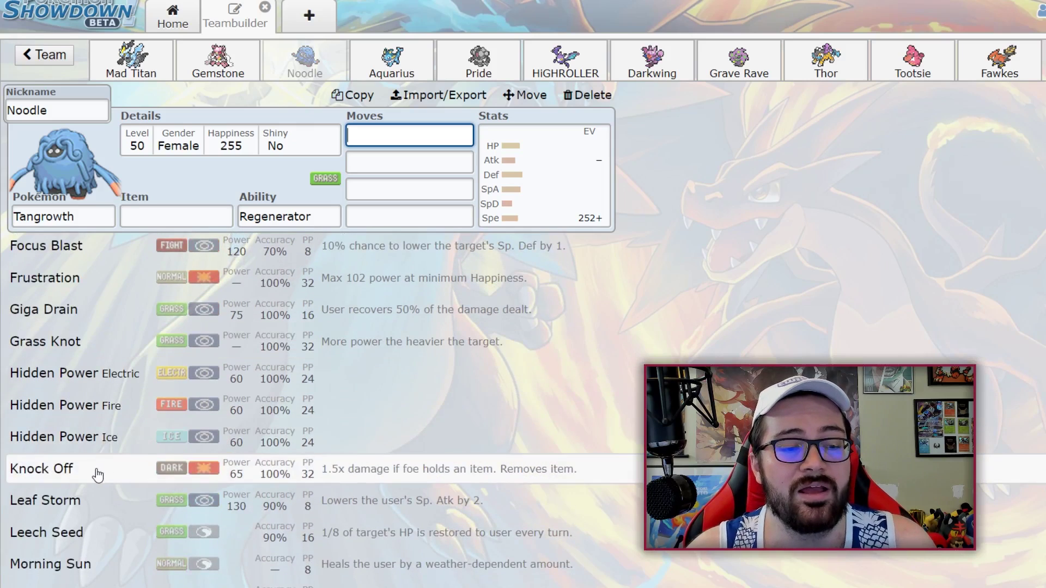
scroll(91, 472, down, 2)
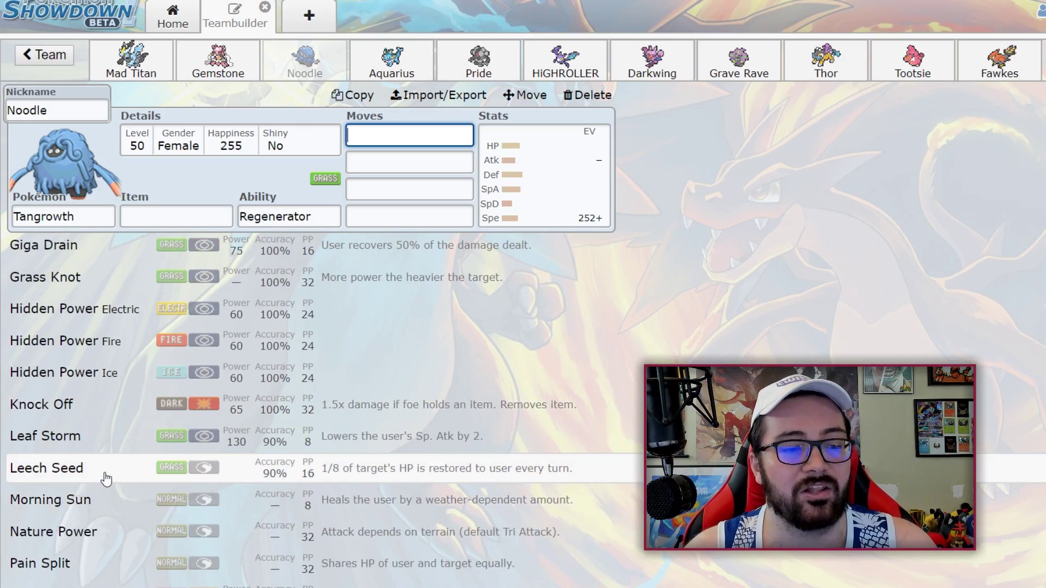
scroll(112, 452, down, 4)
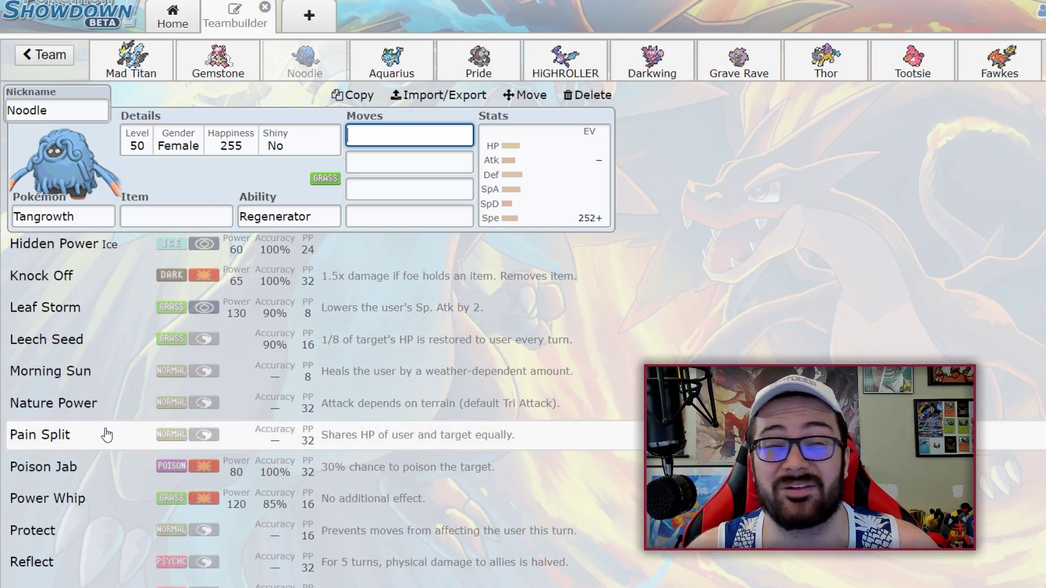
scroll(95, 463, down, 2)
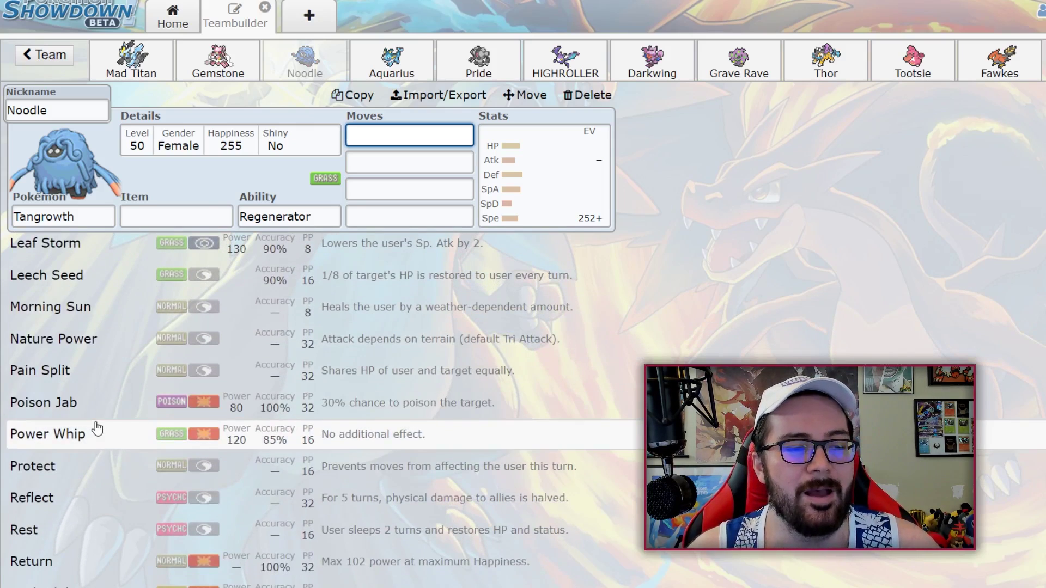
scroll(90, 452, down, 2)
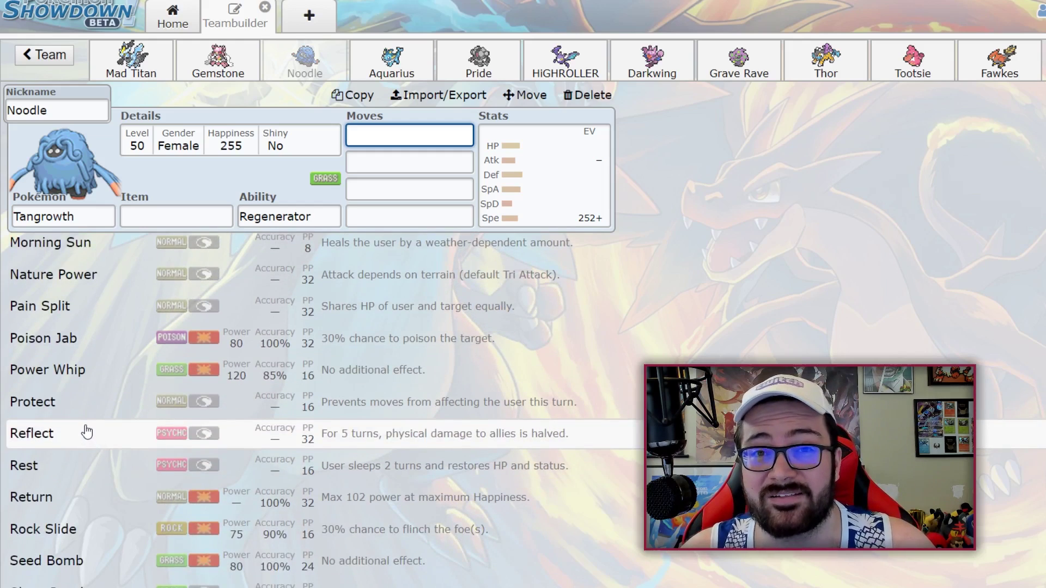
scroll(86, 465, down, 2)
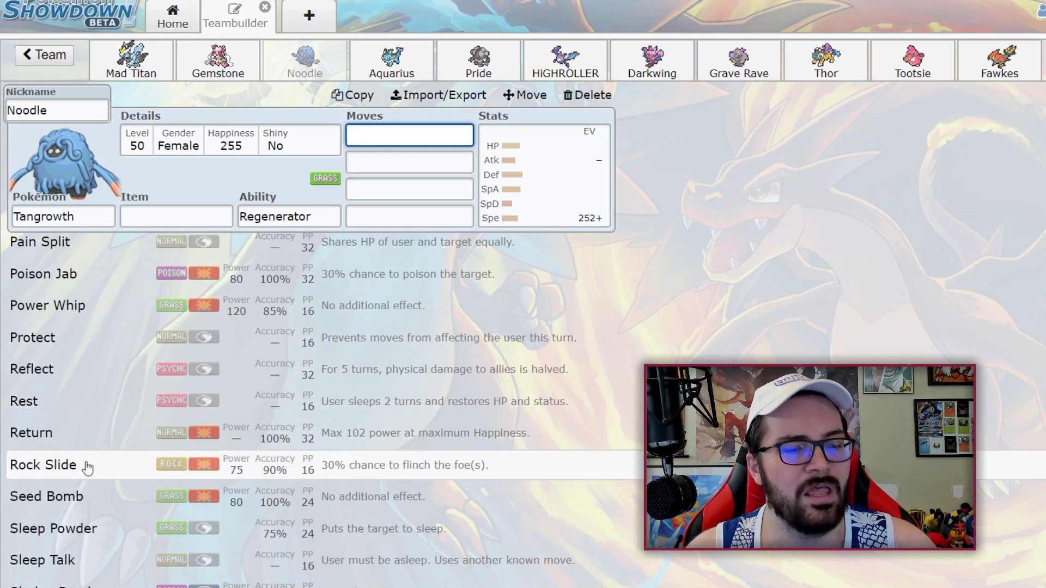
scroll(89, 468, down, 2)
scroll(90, 493, down, 2)
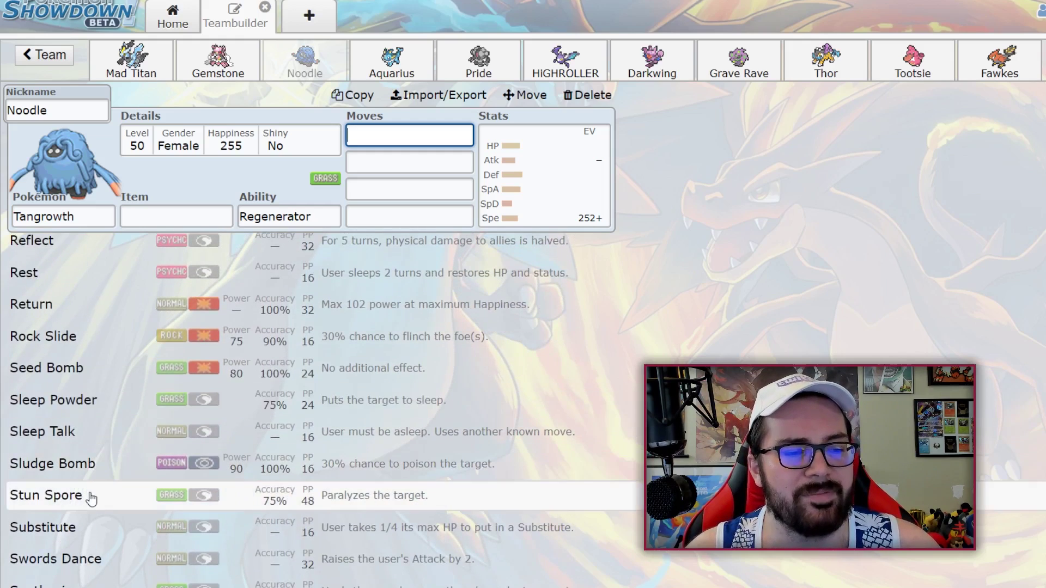
scroll(111, 478, down, 2)
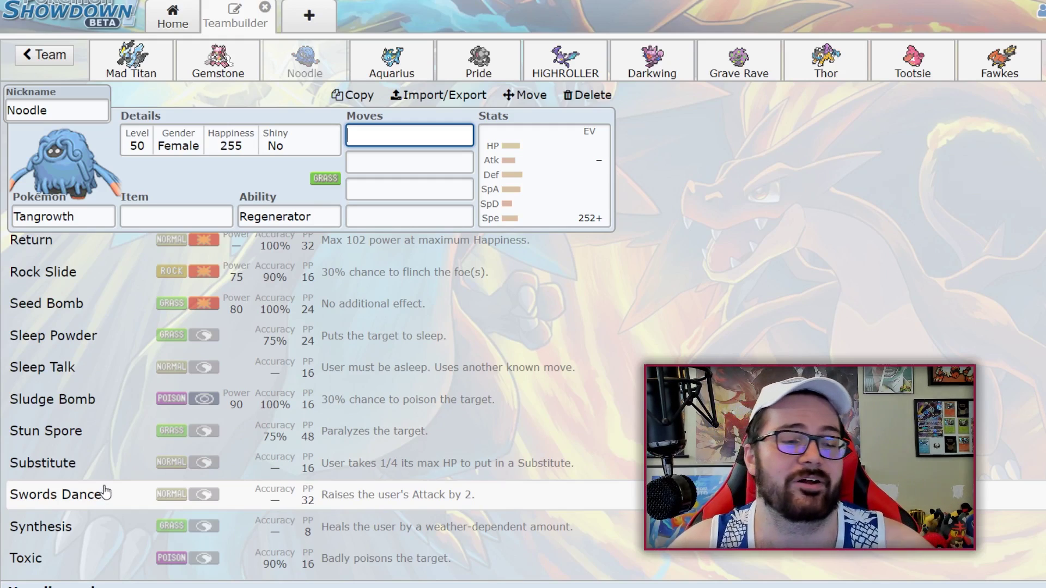
scroll(84, 457, down, 2)
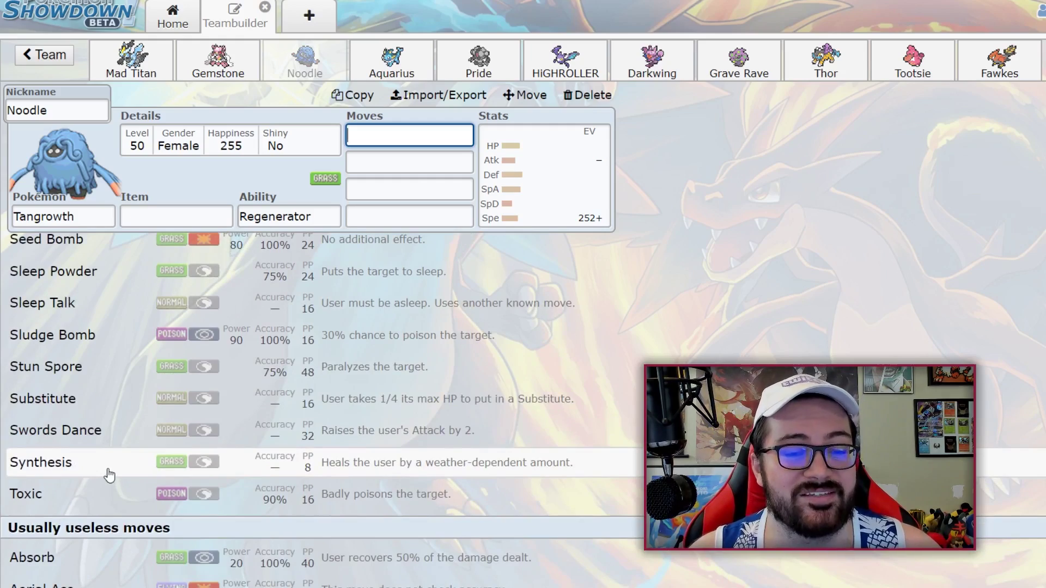
scroll(73, 509, down, 3)
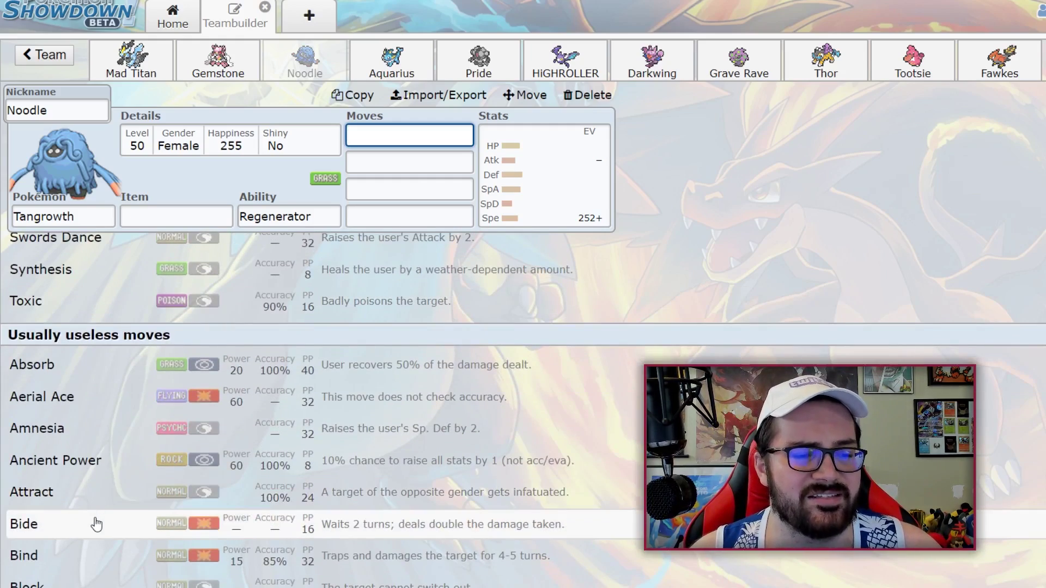
scroll(96, 524, down, 7)
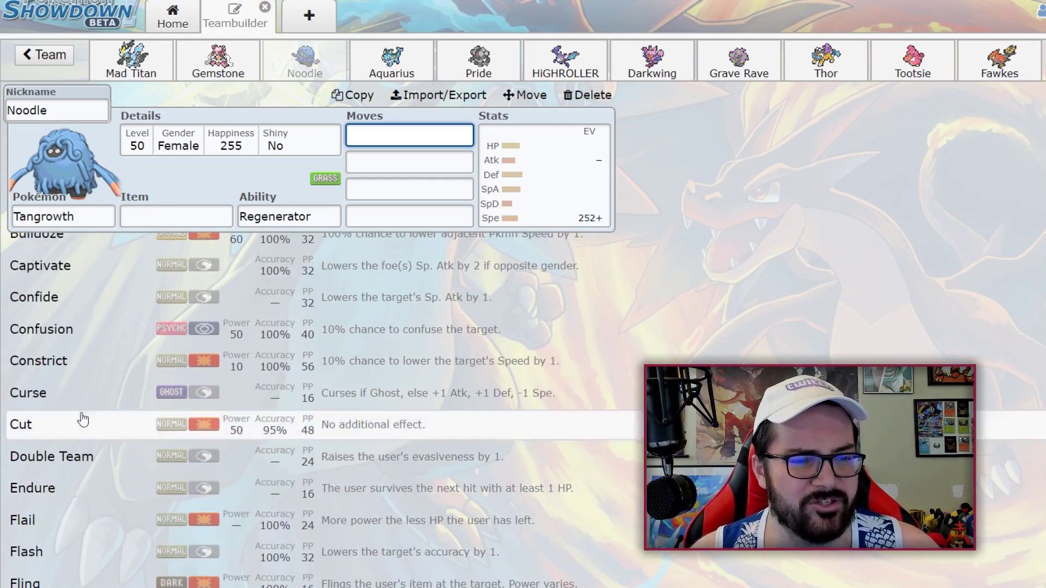
scroll(72, 392, down, 12)
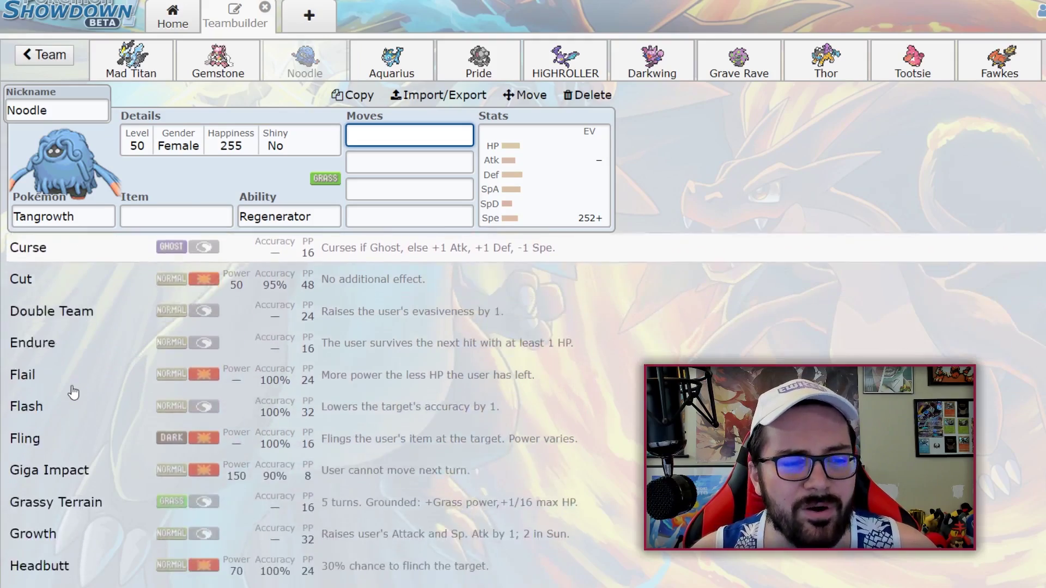
scroll(66, 403, down, 5)
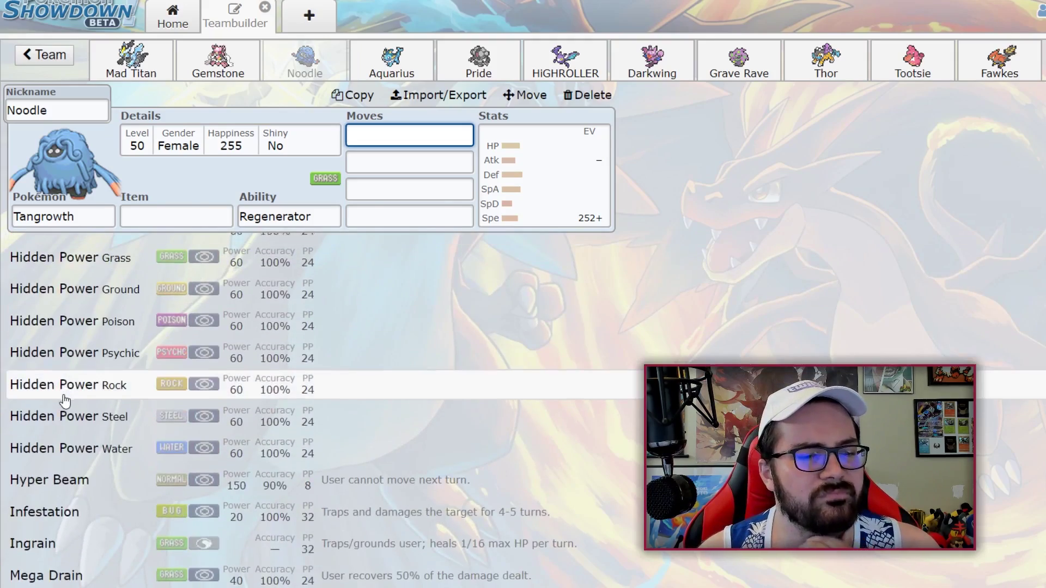
scroll(67, 435, down, 2)
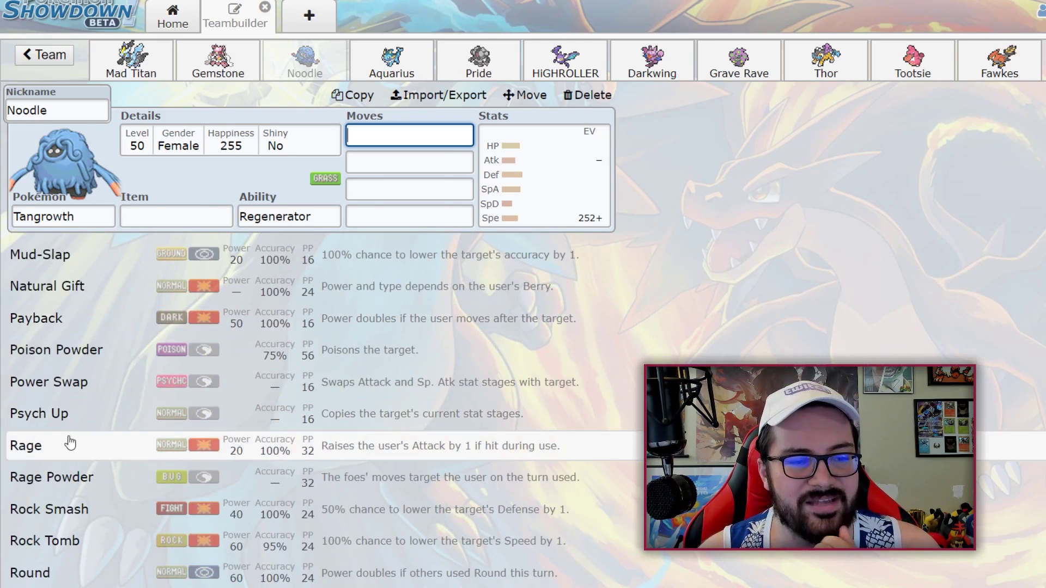
scroll(76, 454, down, 2)
scroll(82, 479, down, 3)
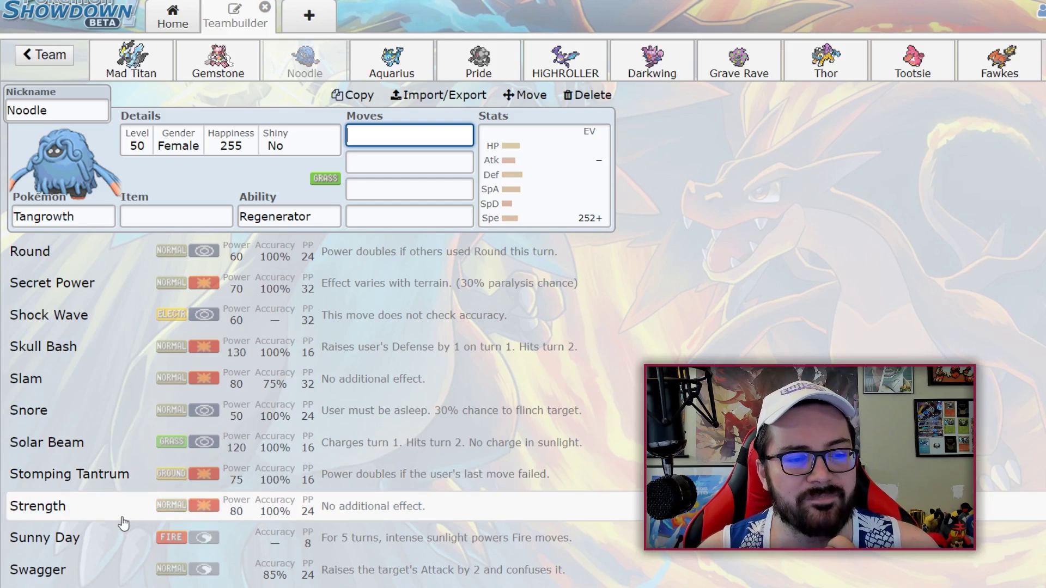
scroll(117, 506, down, 4)
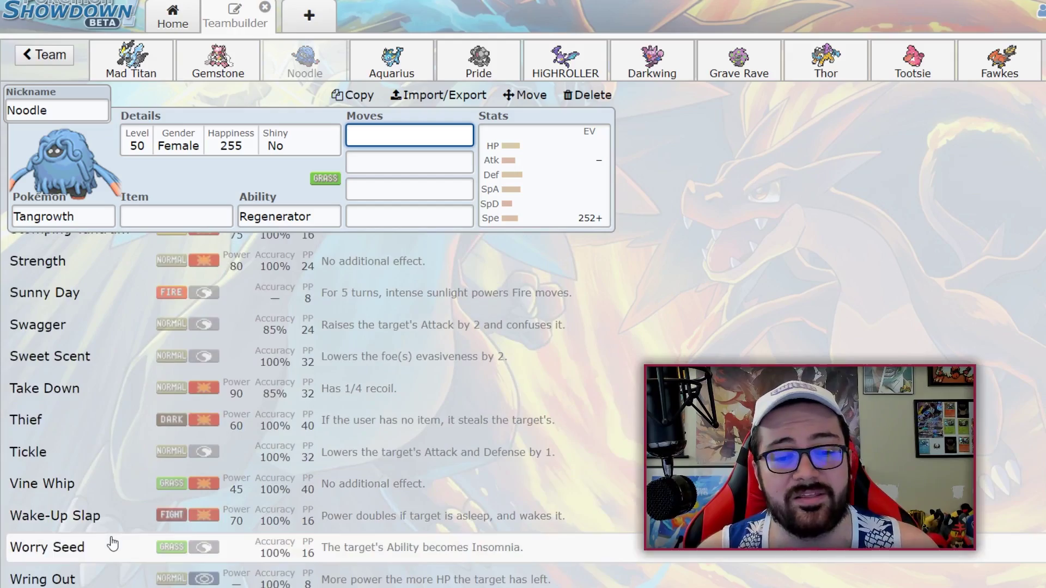
scroll(107, 542, up, 15)
scroll(175, 455, up, 20)
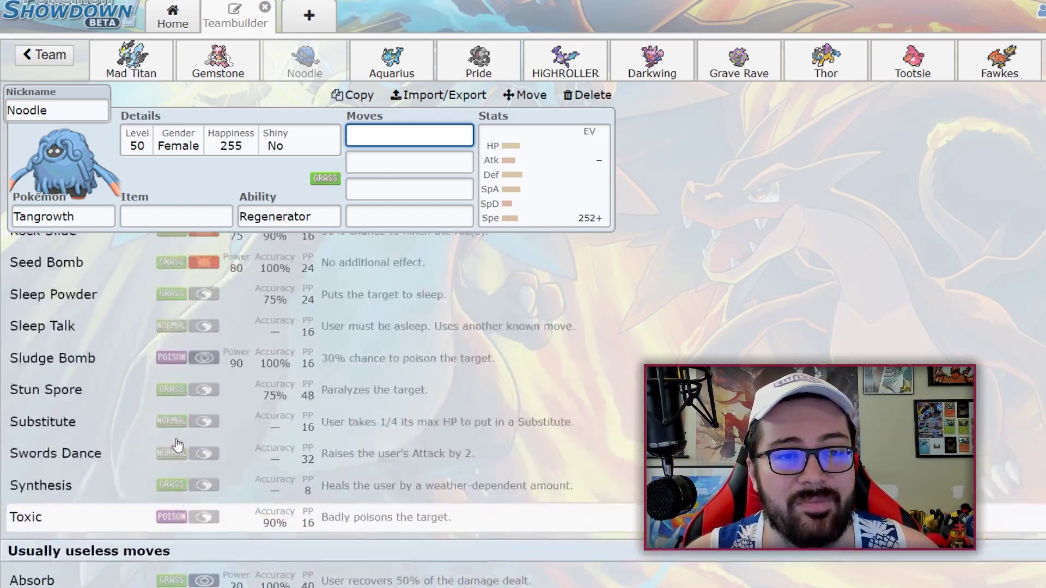
Step: Leave the first move slot and show Noodle's Timid, 252 Speed EV spread
click(702, 235)
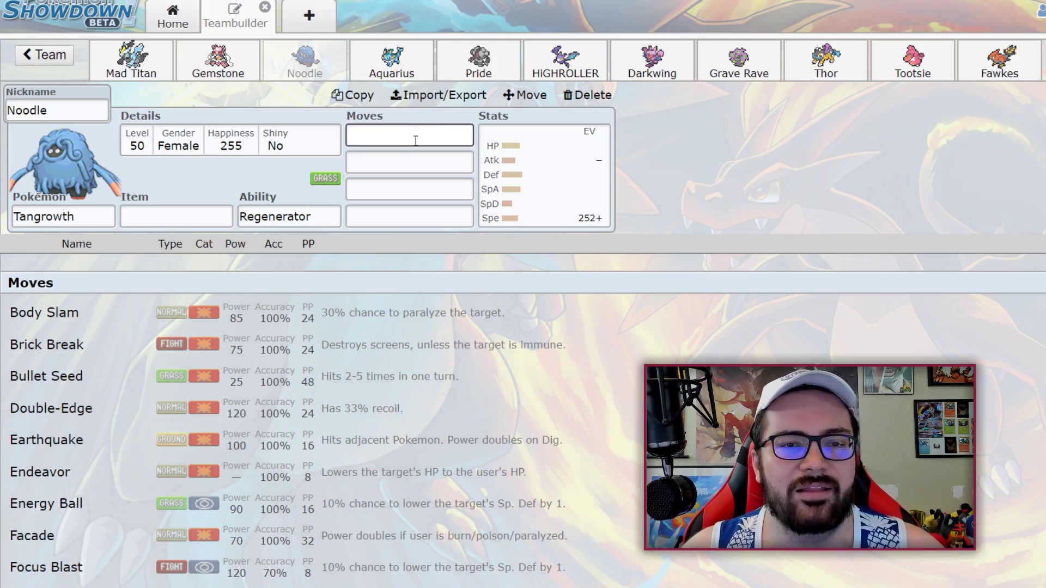
click(552, 206)
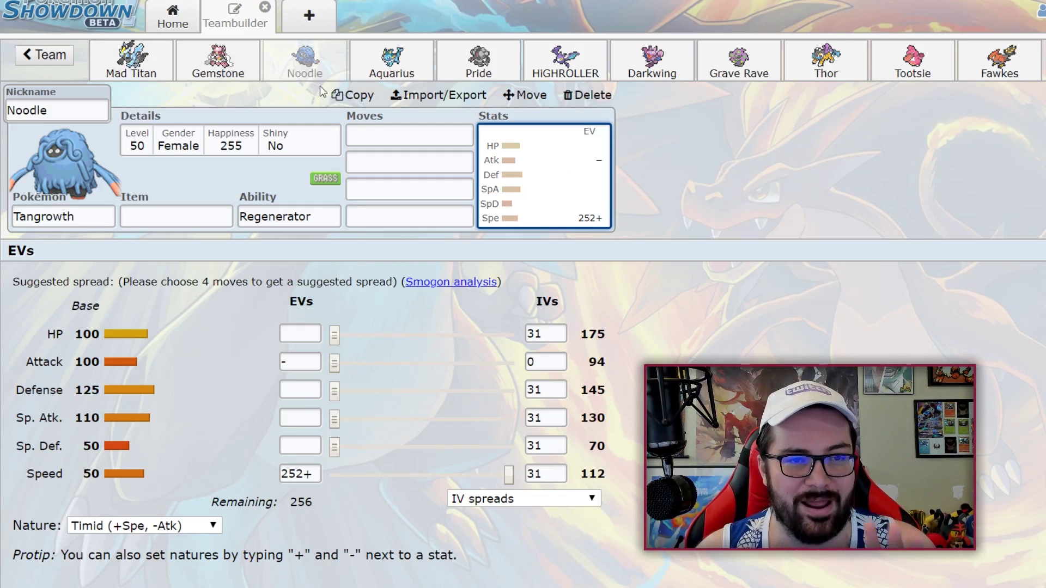
Step: Open Aquarius, the level-50 Vaporeon with Haze, Blizzard, Hail and Ice Beam
click(392, 59)
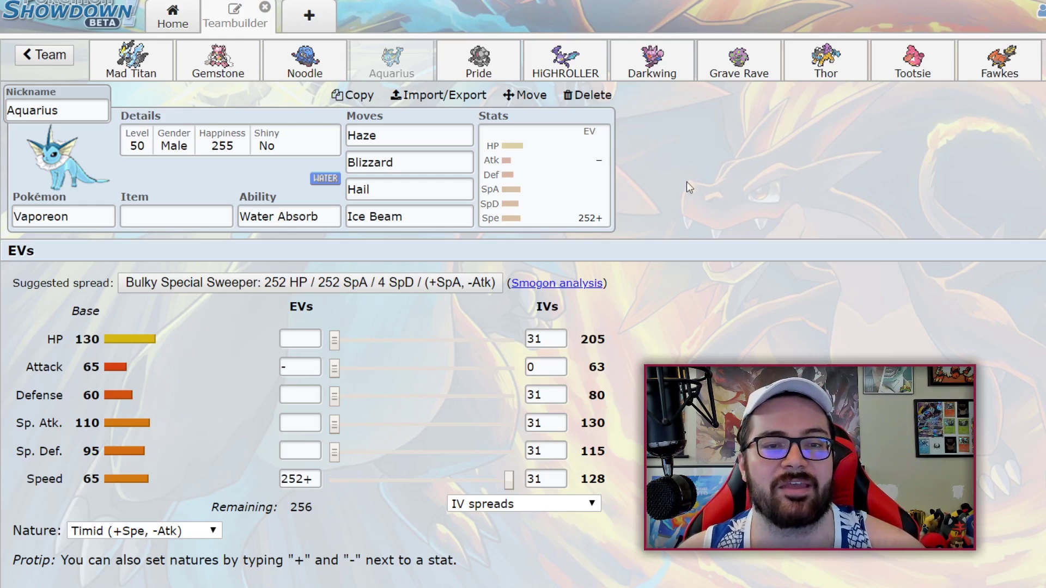
Step: Browse Vaporeon's learnable moves for the Ice Beam slot, glance at its EV spread, then return to the list
click(453, 216)
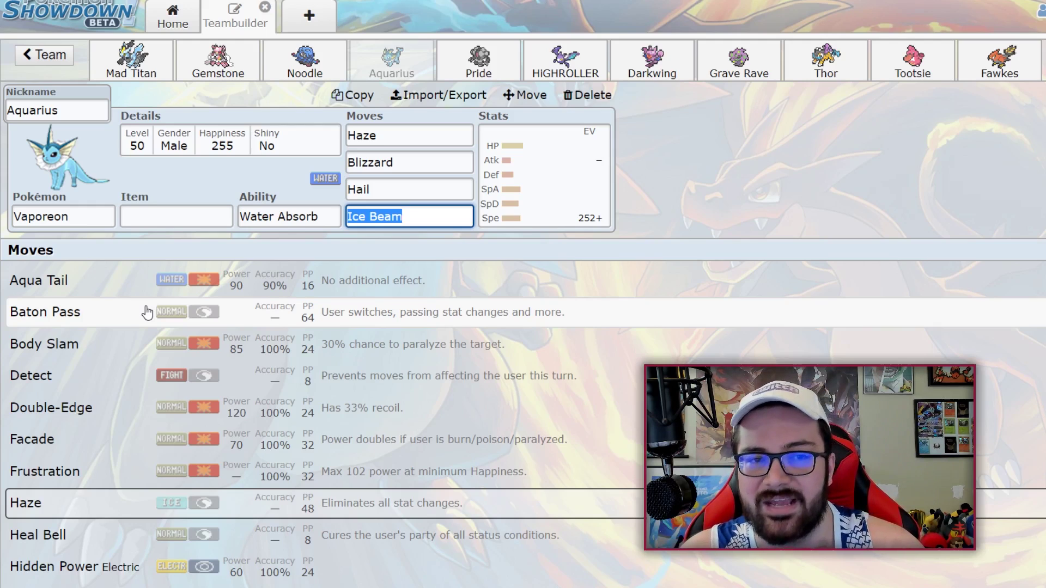
scroll(105, 310, down, 1)
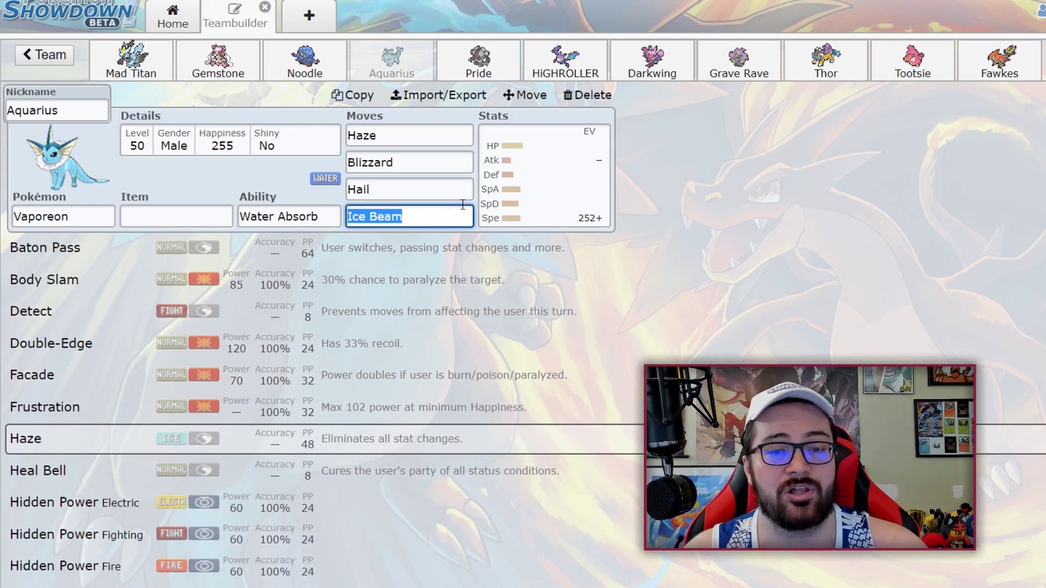
click(500, 190)
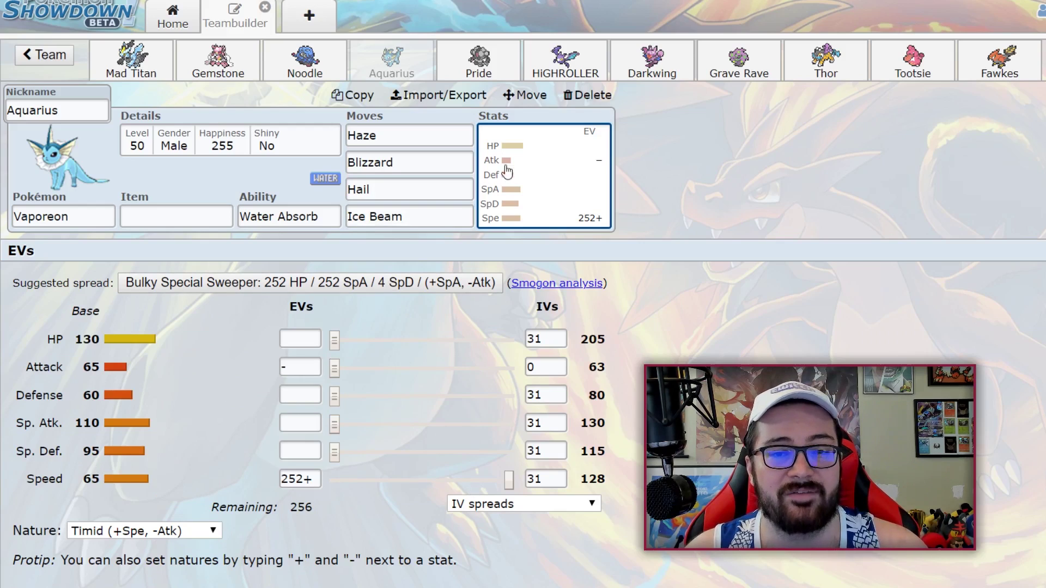
click(428, 218)
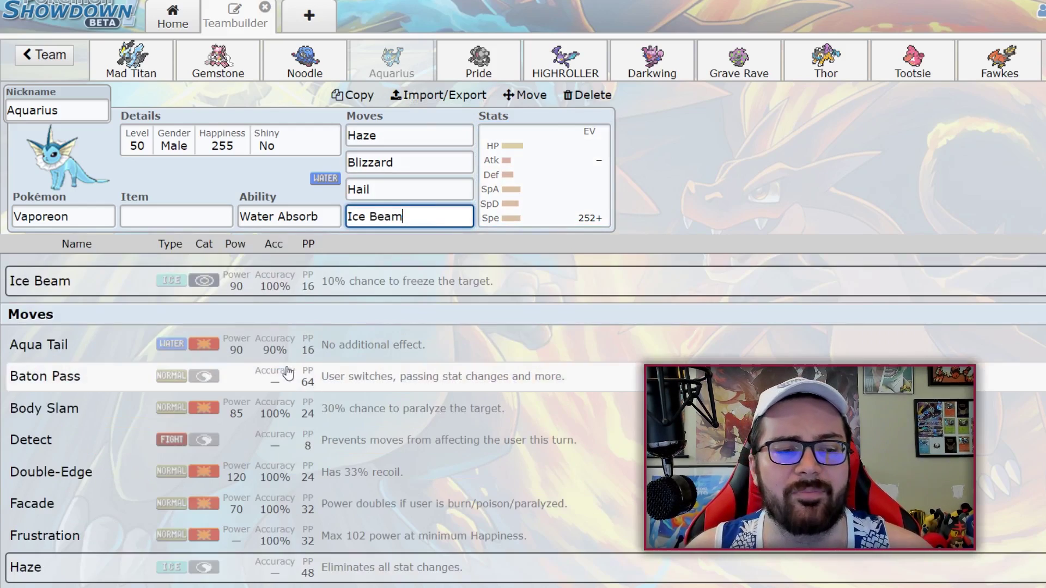
scroll(286, 374, down, 3)
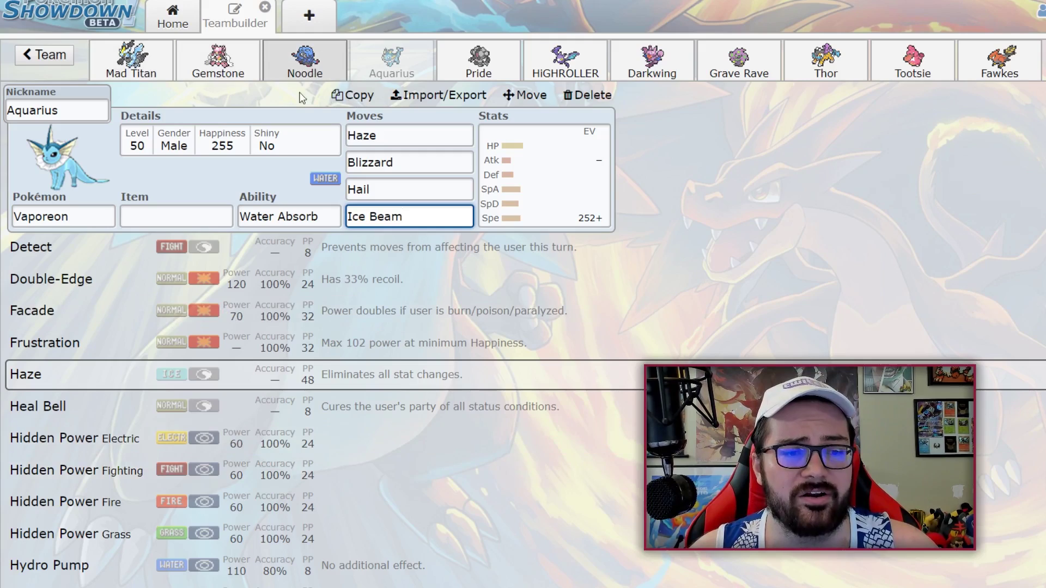
scroll(98, 416, down, 2)
scroll(94, 415, down, 1)
scroll(79, 444, down, 1)
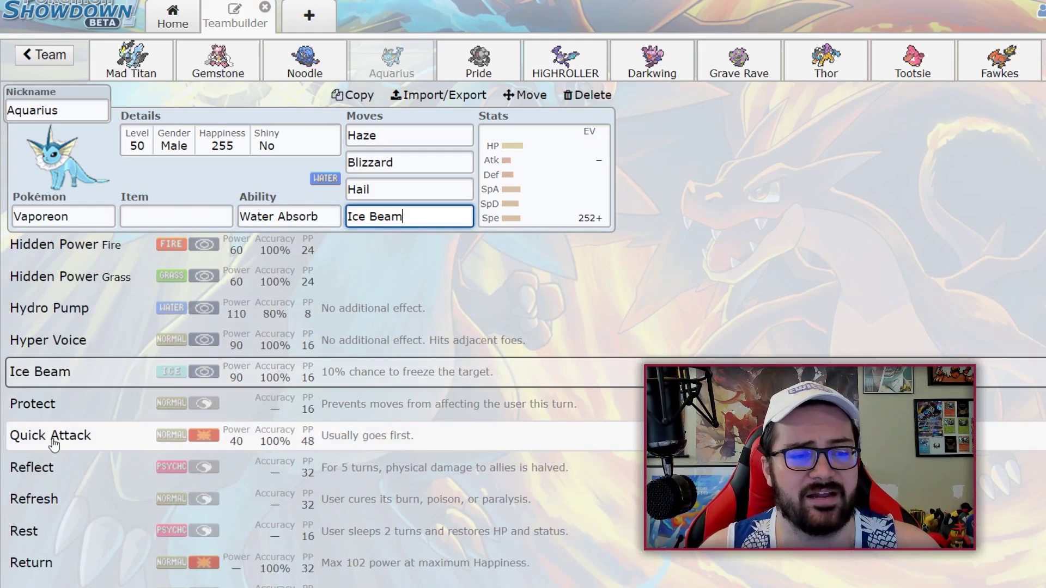
scroll(60, 430, down, 2)
scroll(61, 409, down, 1)
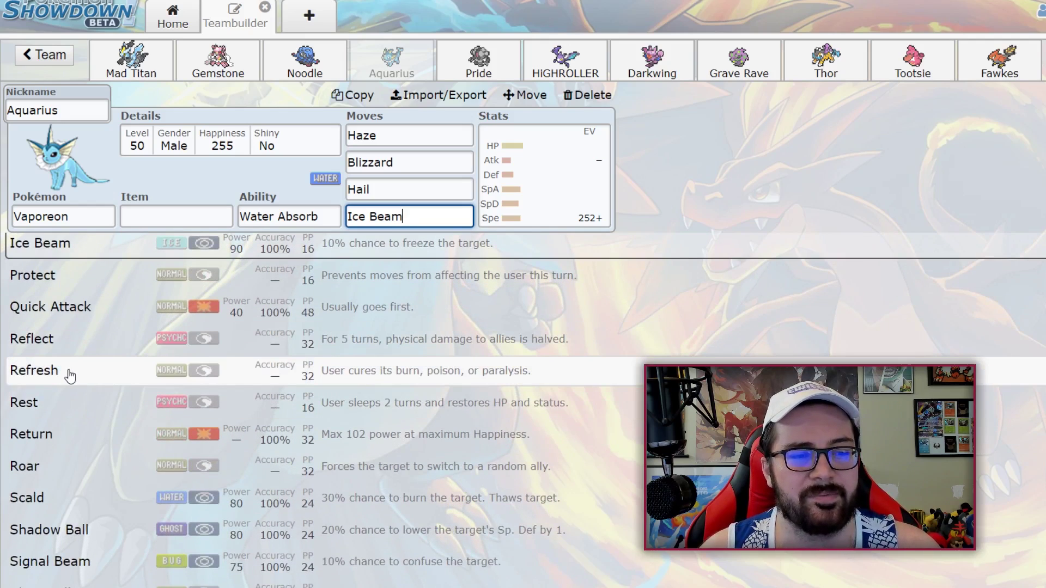
scroll(71, 376, down, 1)
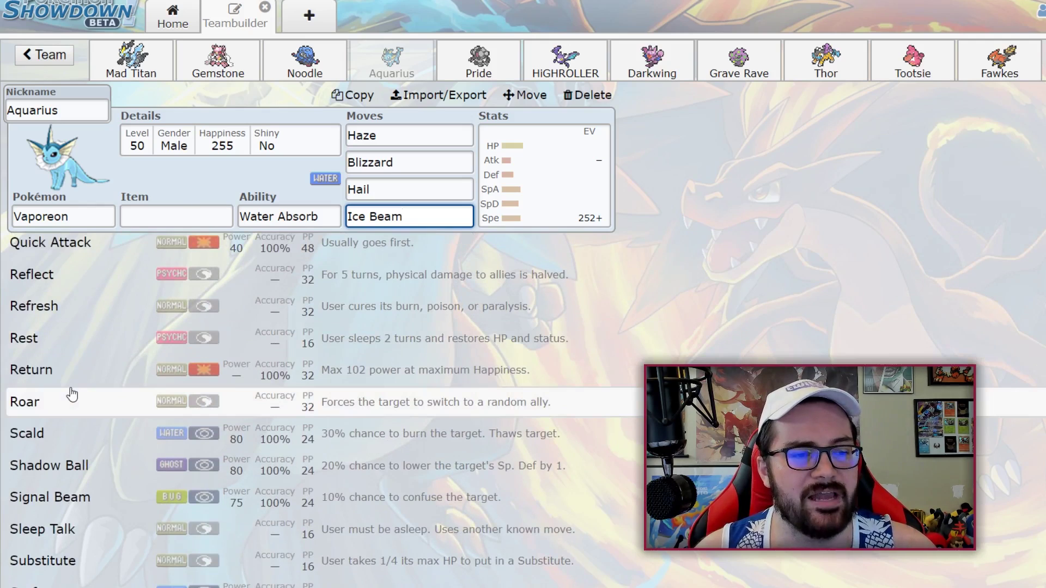
scroll(72, 403, down, 1)
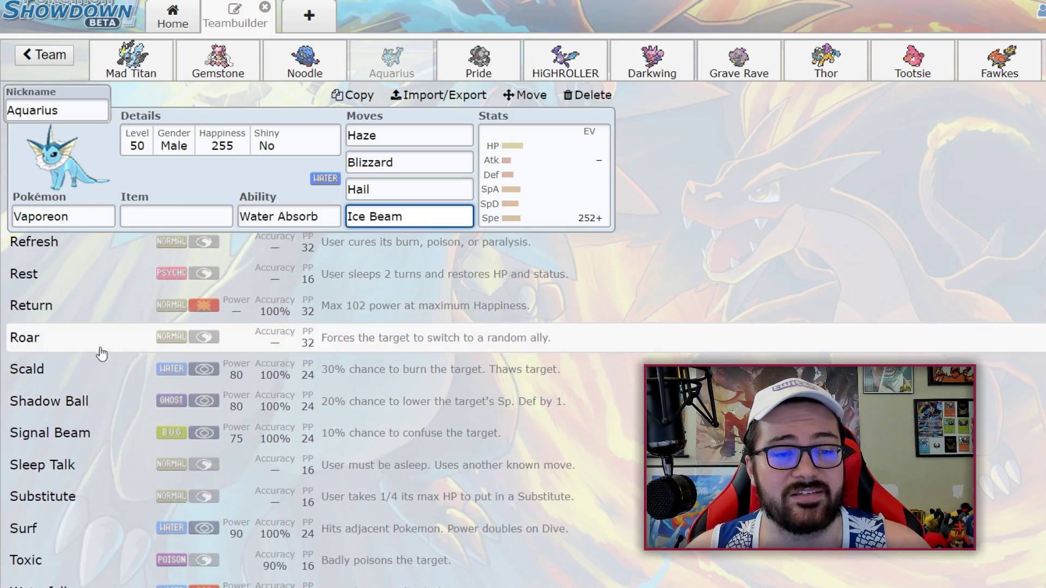
scroll(87, 374, down, 1)
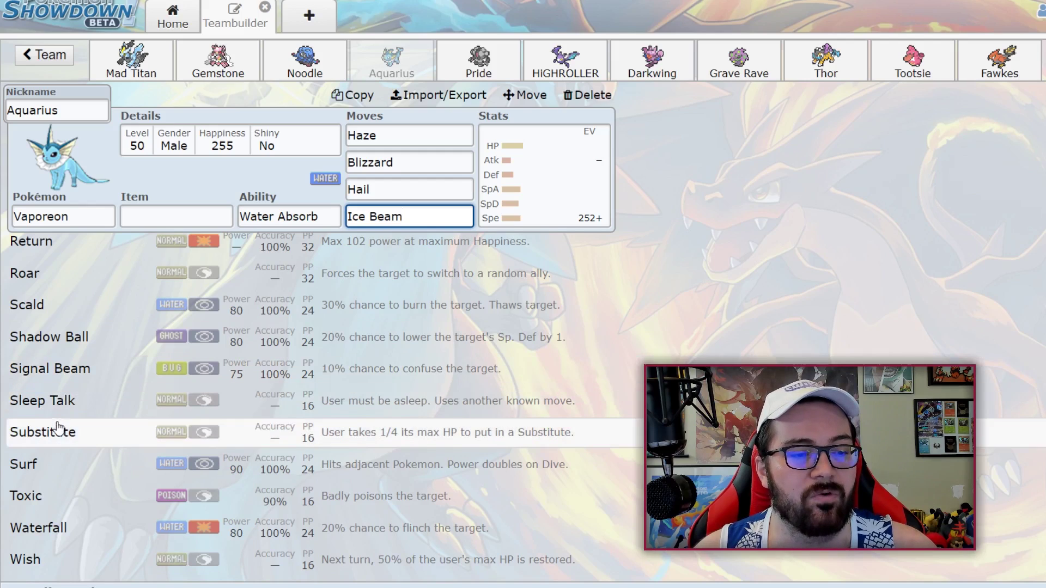
scroll(56, 462, down, 1)
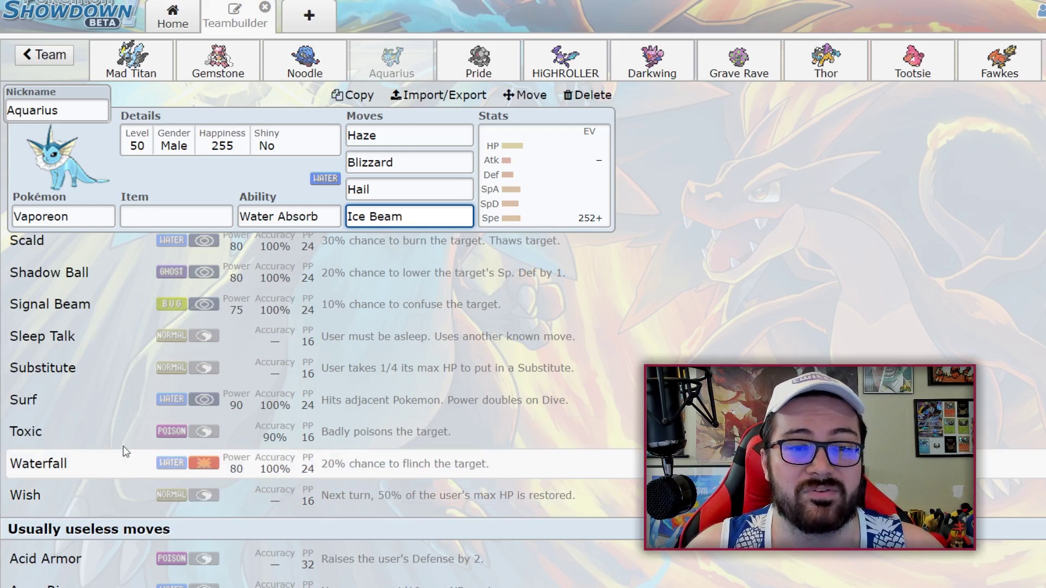
Step: Scroll through Vaporeon's full learnable move list, keeping Ice Beam in the fourth slot
scroll(125, 438, down, 4)
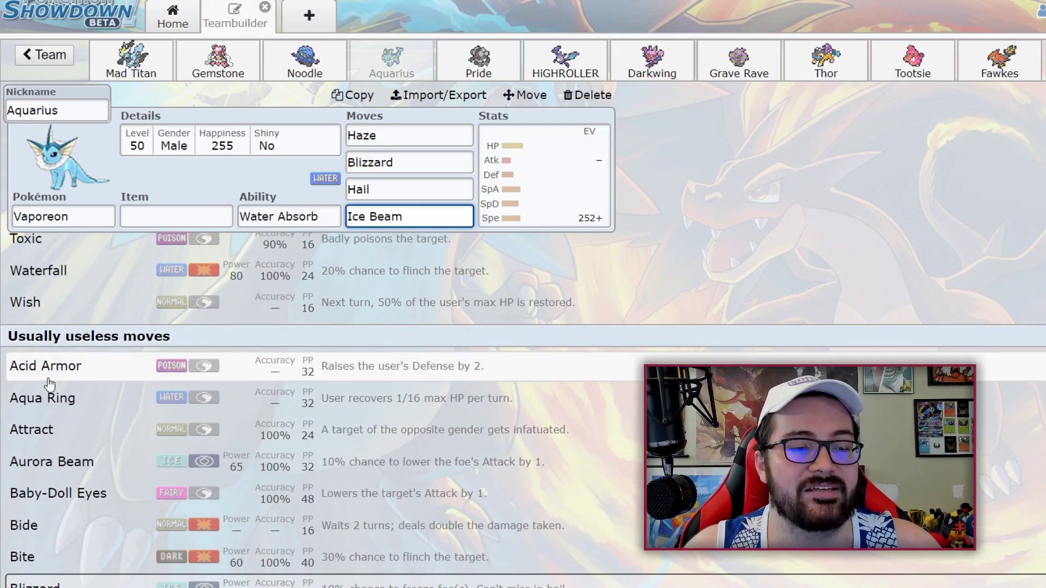
scroll(55, 375, down, 5)
scroll(54, 376, down, 2)
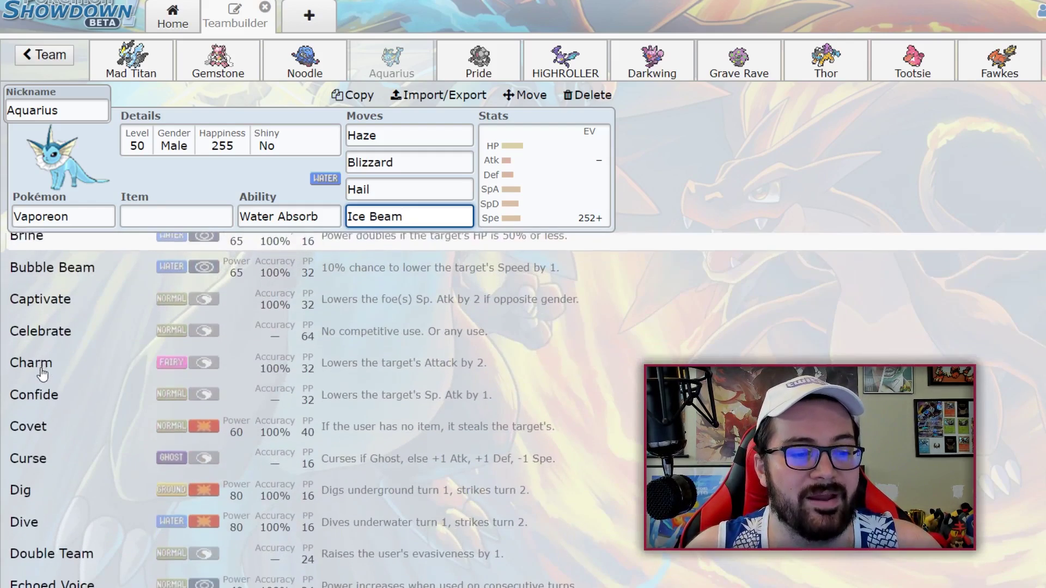
scroll(96, 403, down, 1)
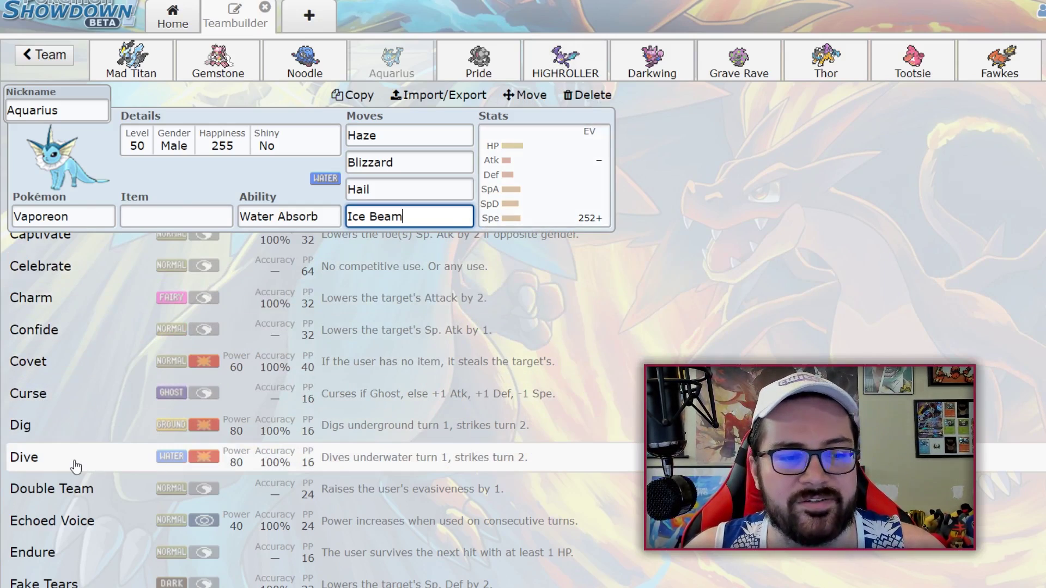
scroll(76, 467, down, 1)
scroll(77, 447, down, 5)
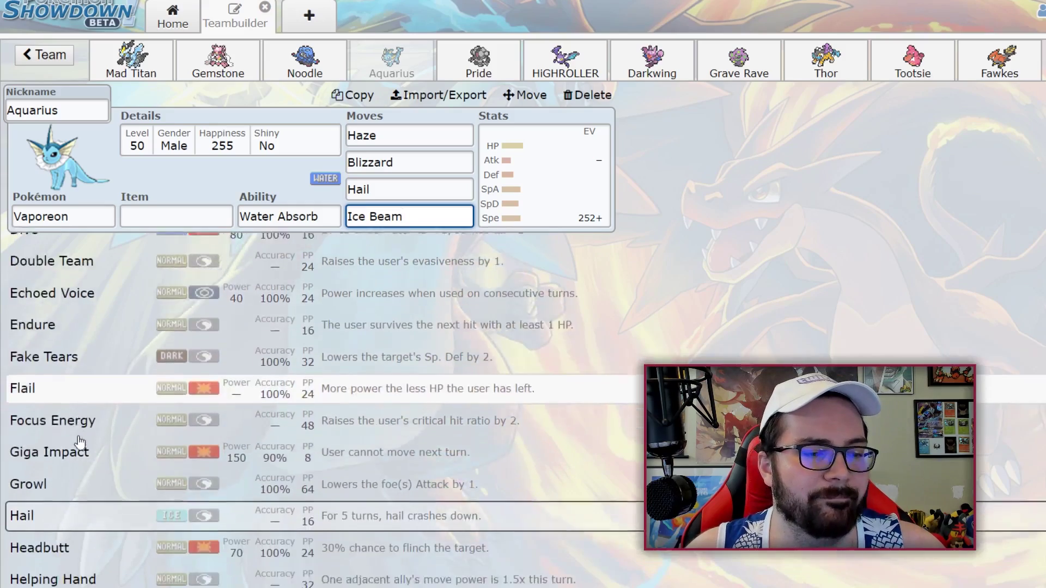
scroll(79, 442, down, 8)
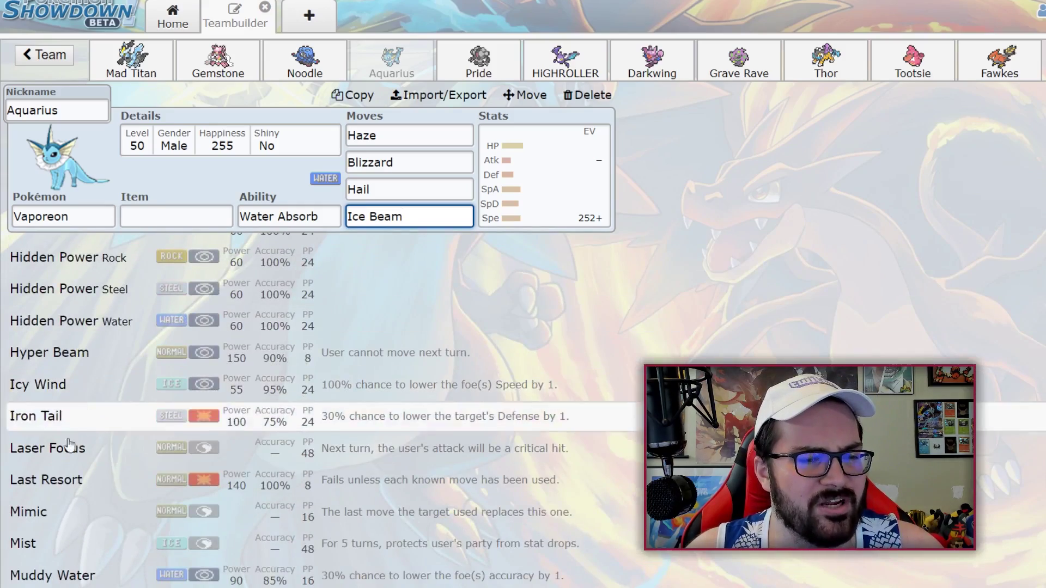
scroll(128, 444, down, 2)
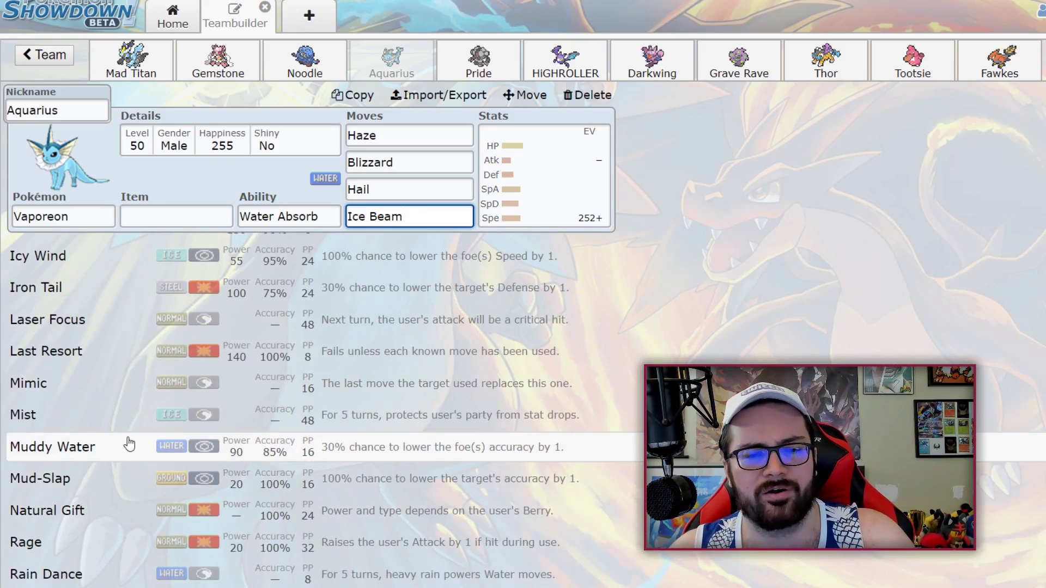
scroll(128, 446, down, 2)
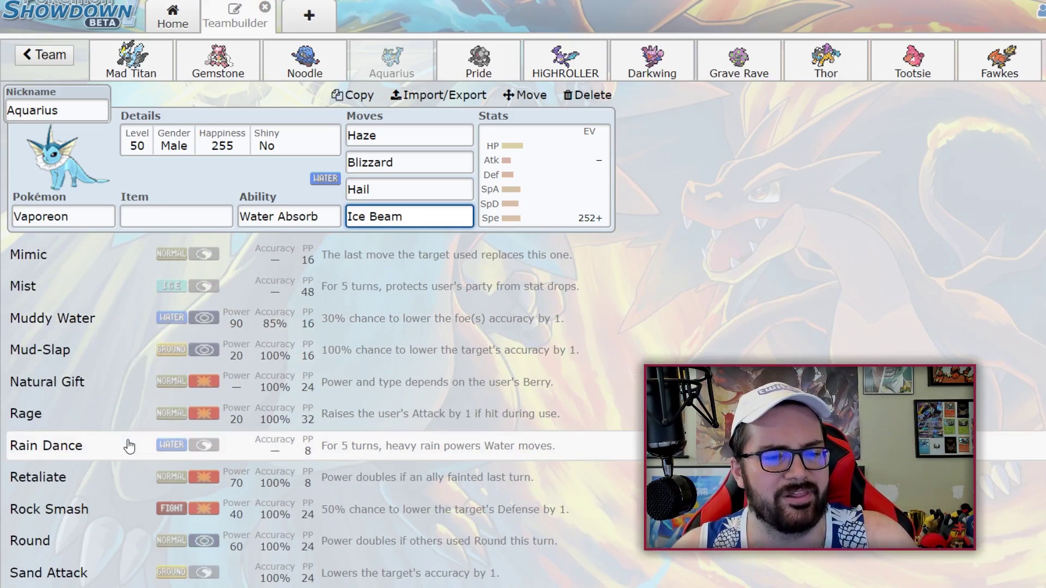
scroll(128, 447, down, 2)
scroll(120, 451, down, 3)
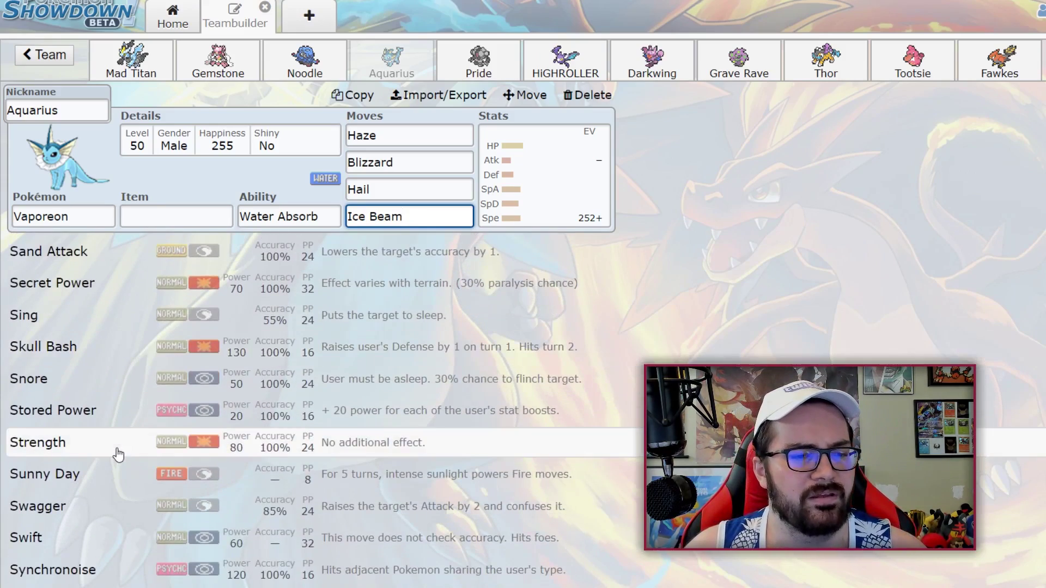
scroll(118, 455, down, 5)
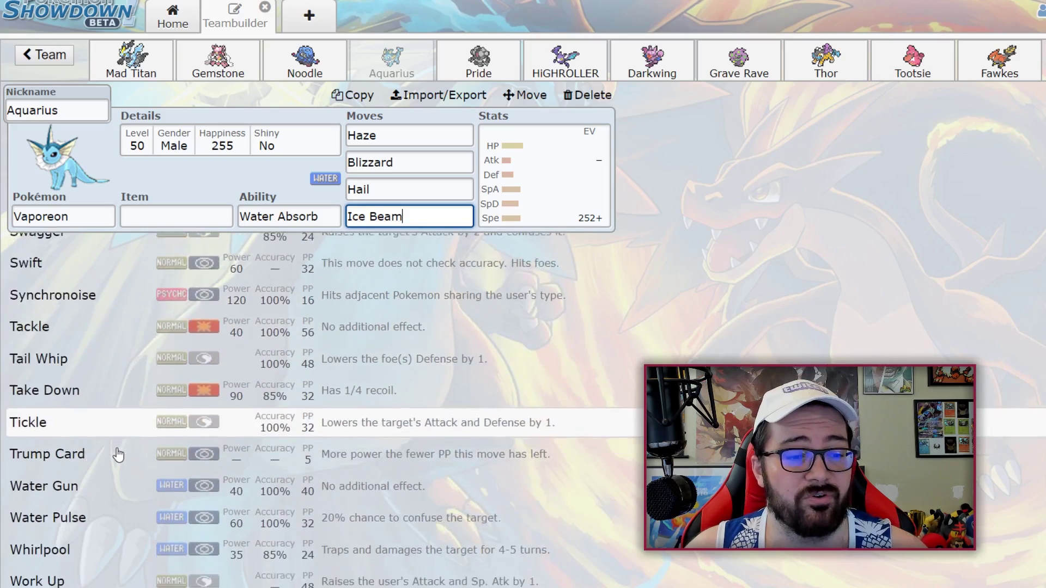
scroll(115, 455, down, 1)
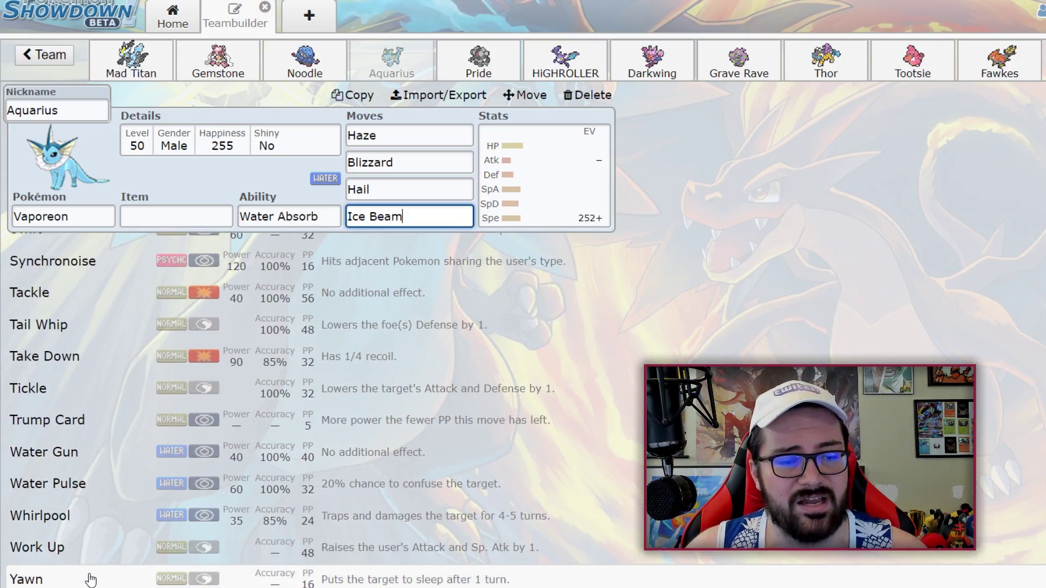
scroll(93, 565, up, 20)
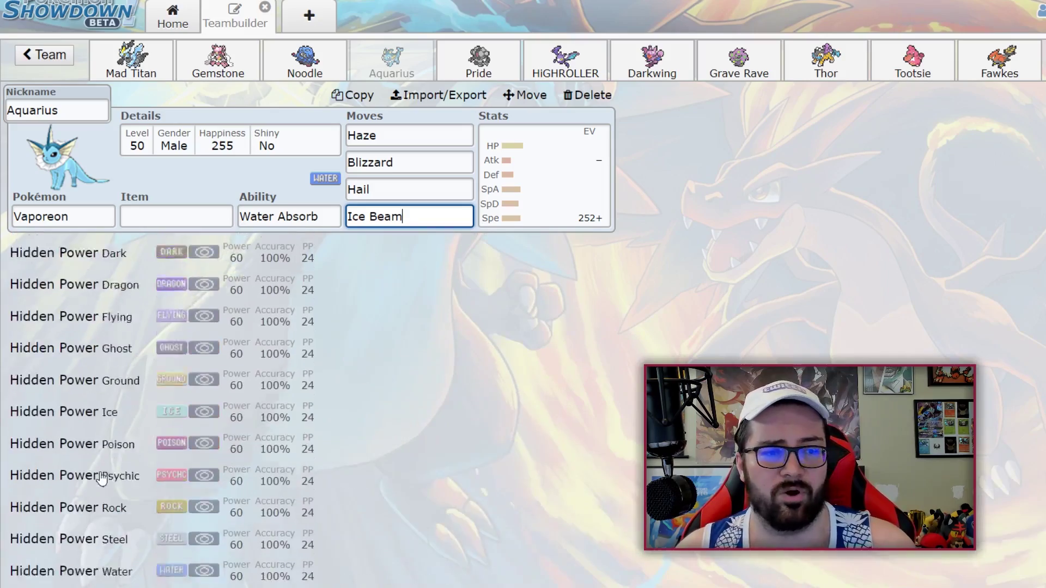
scroll(93, 469, up, 20)
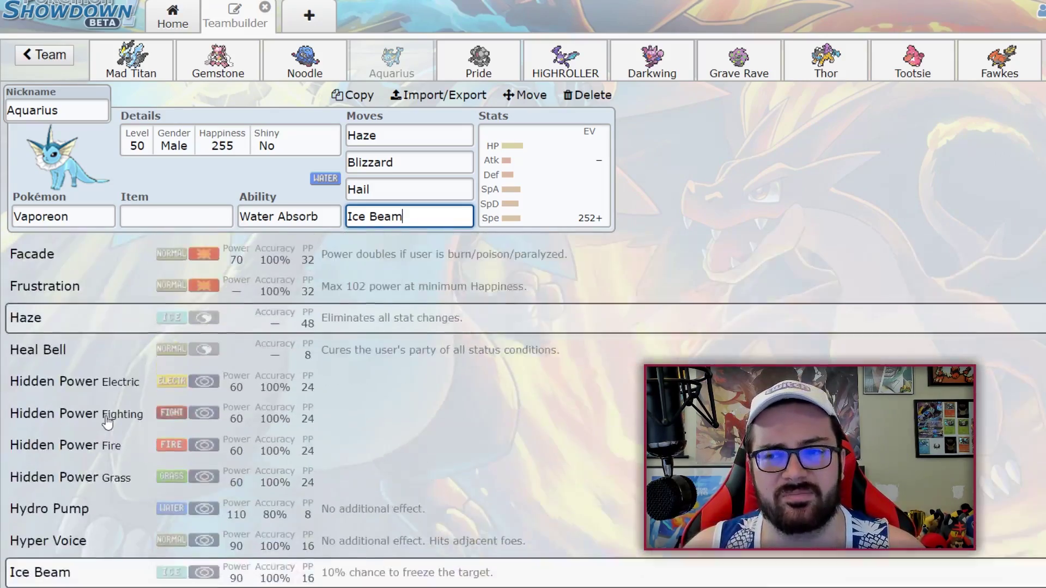
Step: Check Vaporeon's EV spread, then list Pride the Registeel's learnable moves for its Ice Punch slot
click(581, 170)
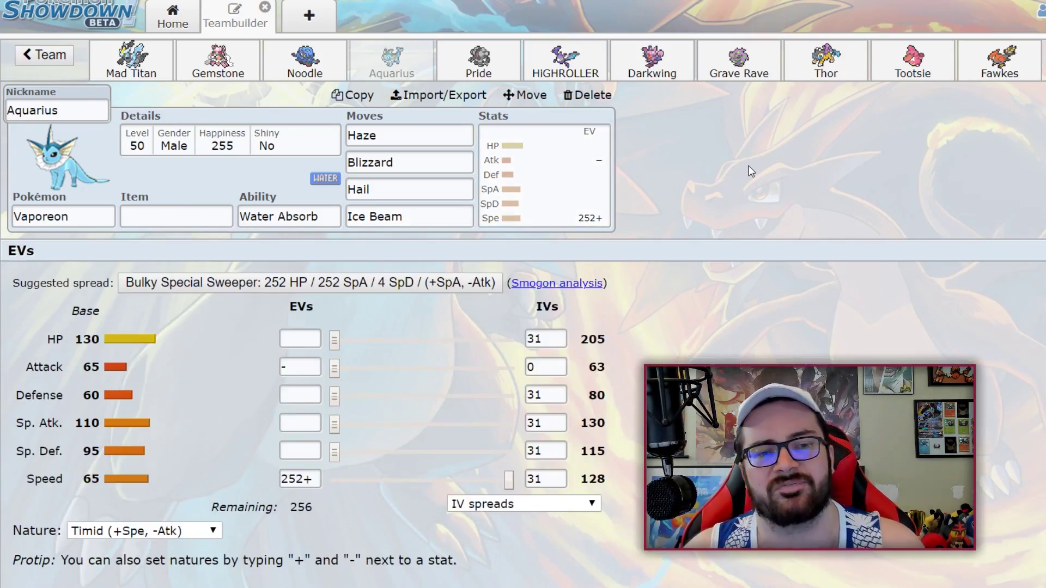
click(299, 448)
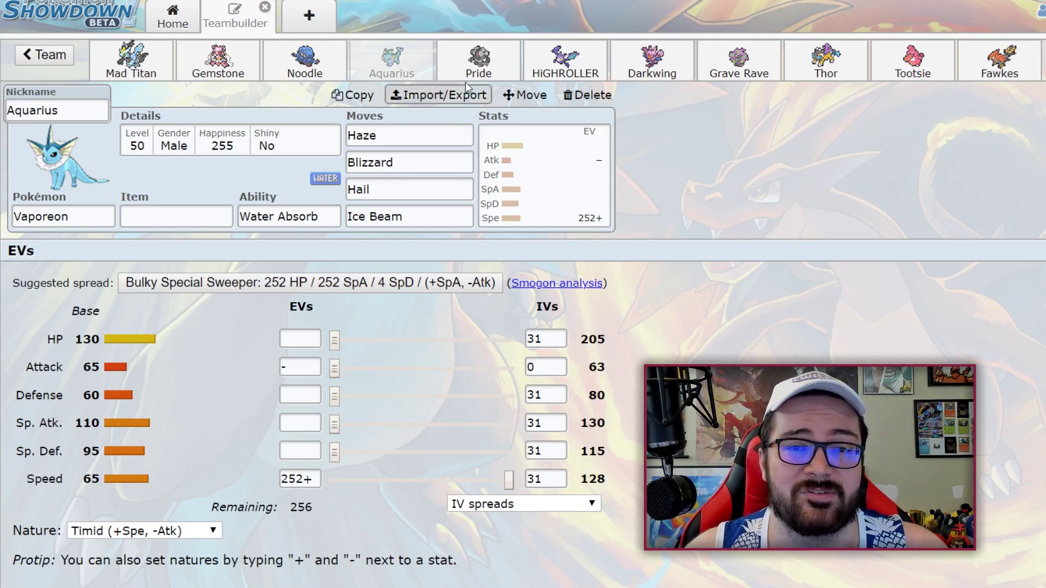
click(478, 60)
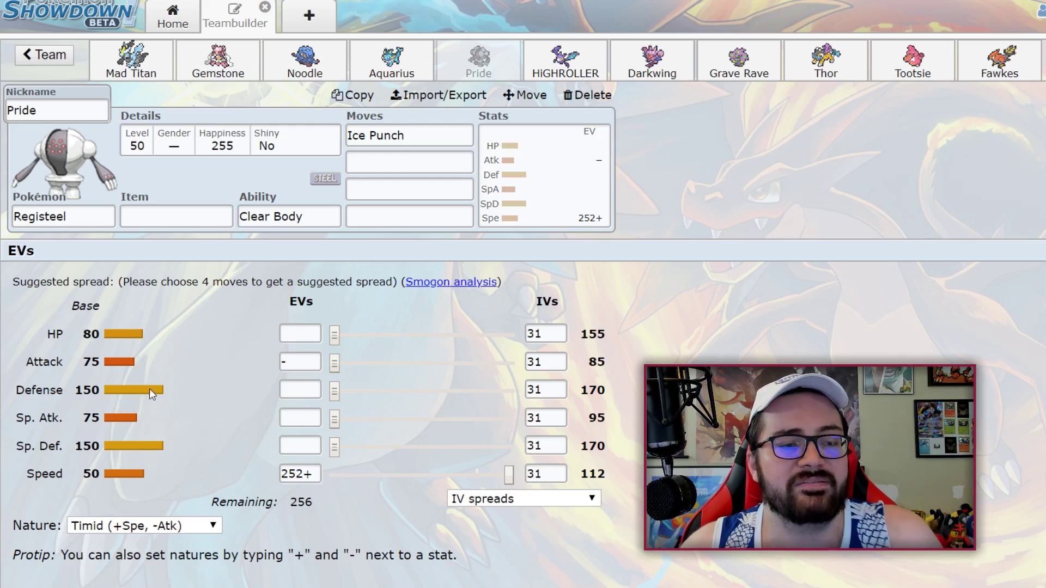
click(376, 138)
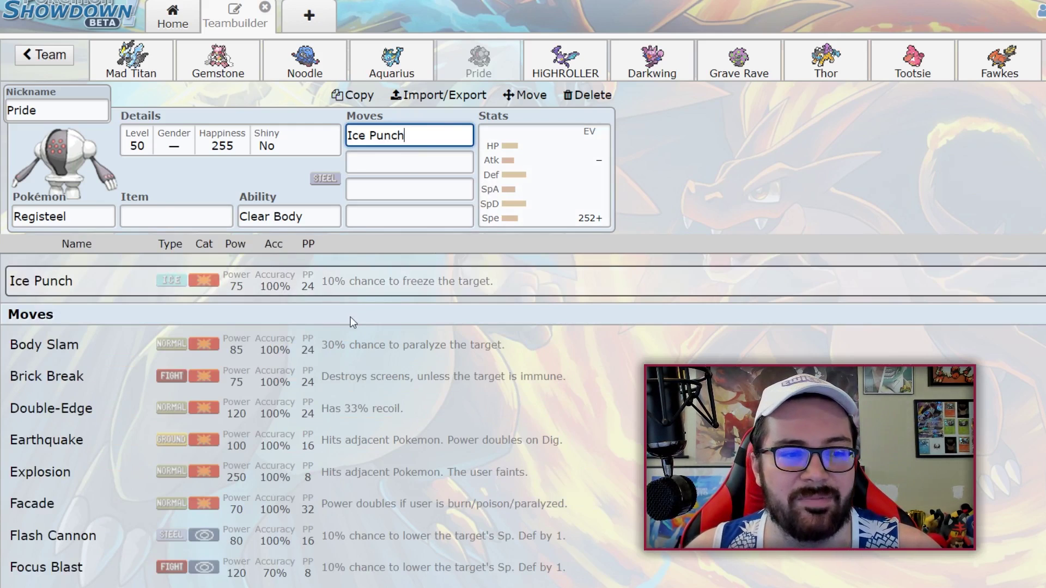
Step: Scroll Registeel's full movepool, then show its Timid spread with 252 Speed EVs and 31 IVs
scroll(349, 319, down, 1)
scroll(103, 368, down, 1)
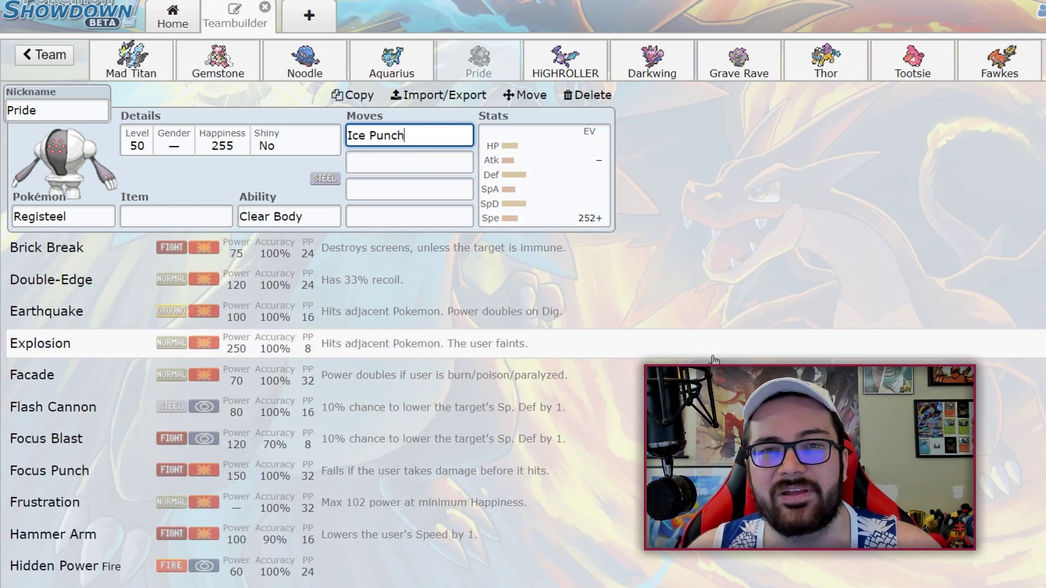
scroll(731, 348, up, 2)
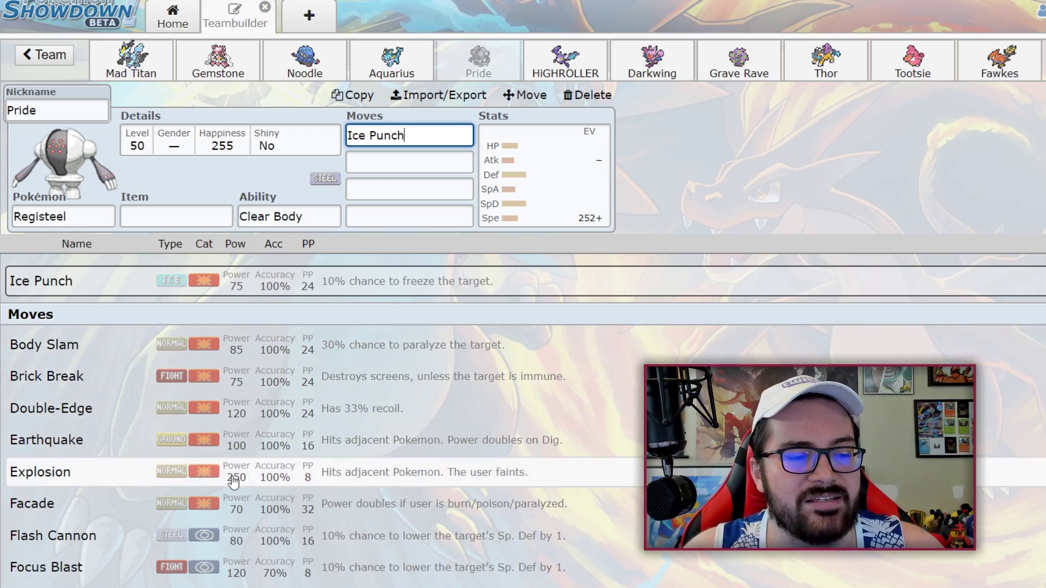
scroll(104, 468, down, 1)
scroll(105, 420, up, 1)
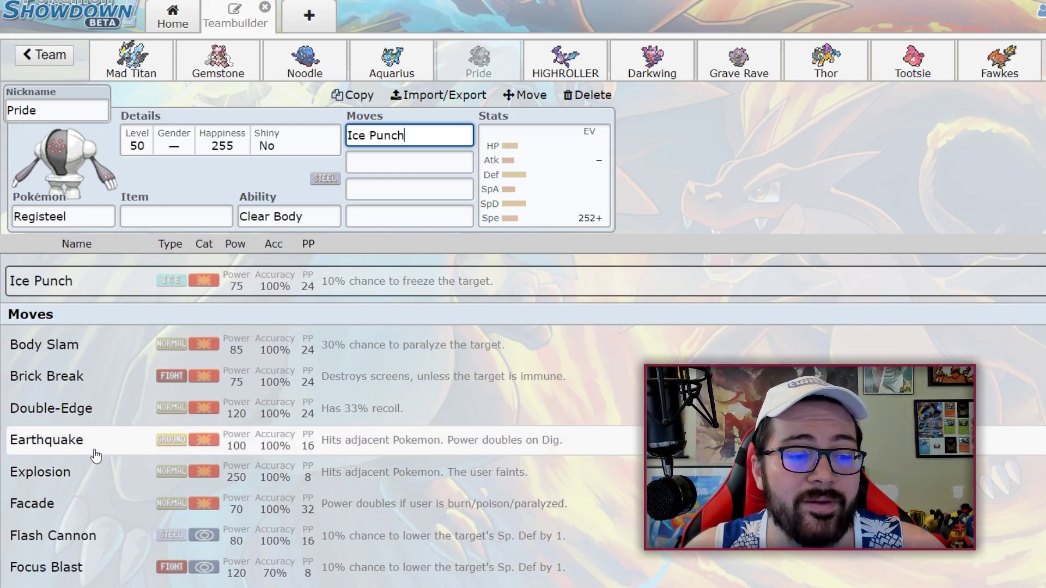
scroll(95, 457, down, 5)
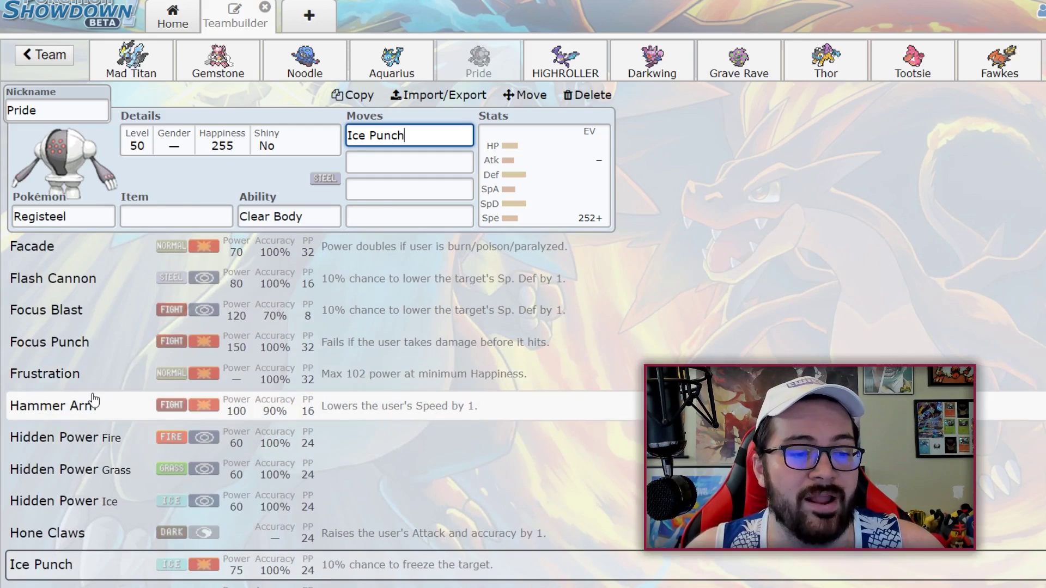
scroll(94, 402, down, 3)
scroll(96, 419, down, 3)
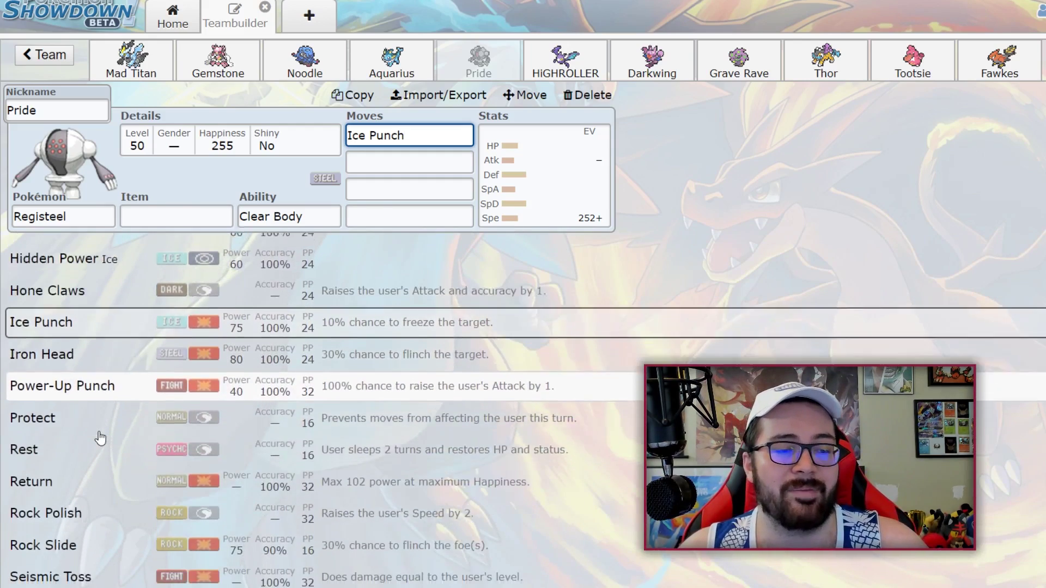
scroll(100, 439, down, 2)
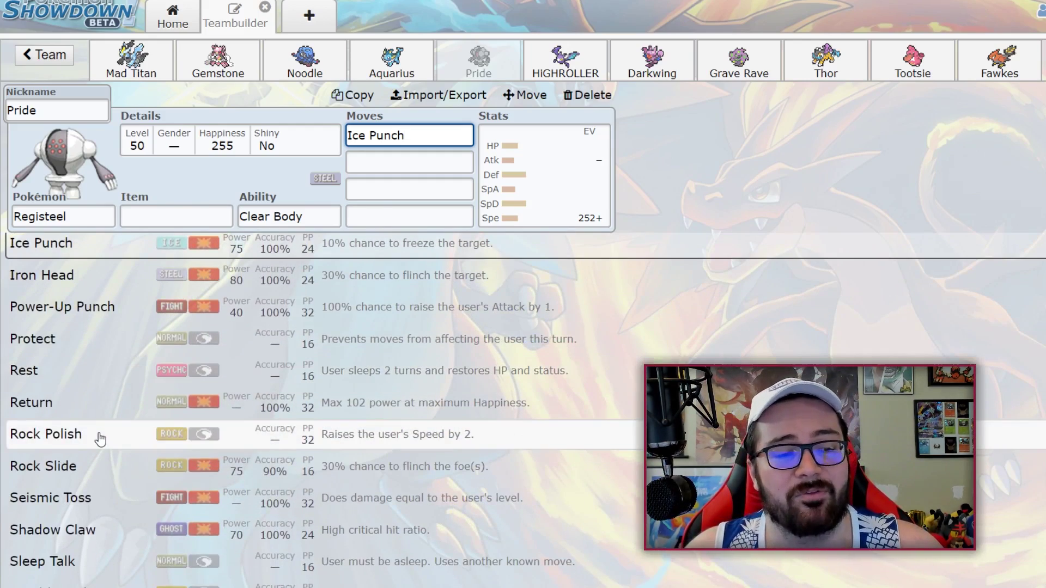
scroll(100, 438, down, 2)
scroll(109, 409, down, 2)
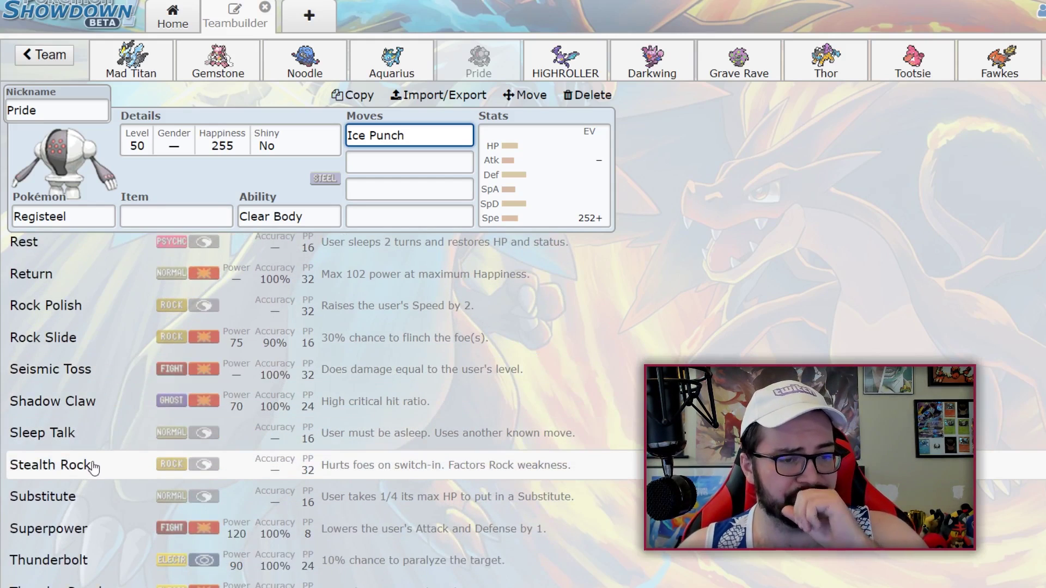
scroll(96, 469, down, 2)
scroll(98, 468, down, 2)
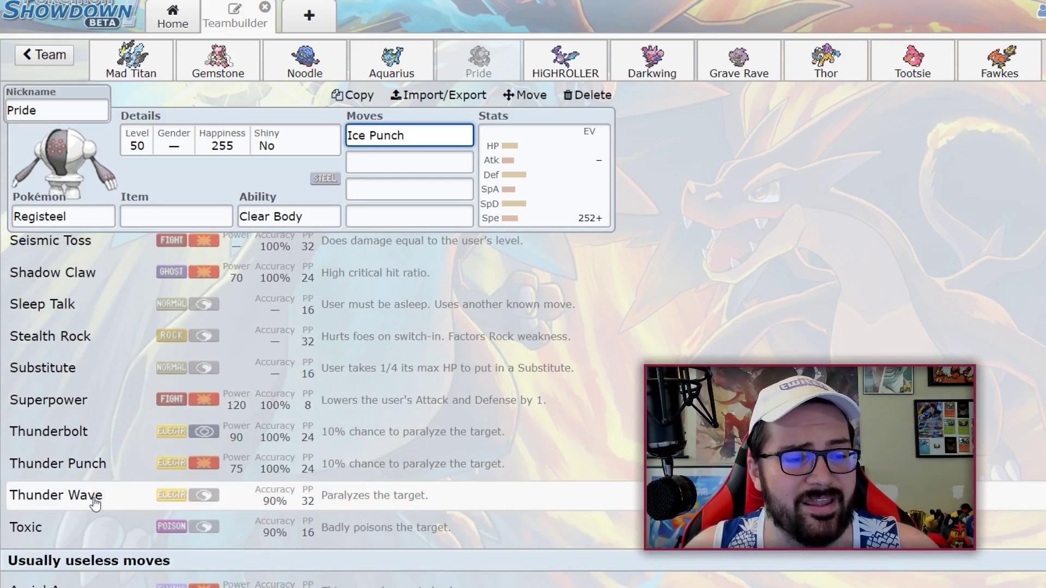
scroll(95, 504, down, 2)
scroll(109, 469, up, 12)
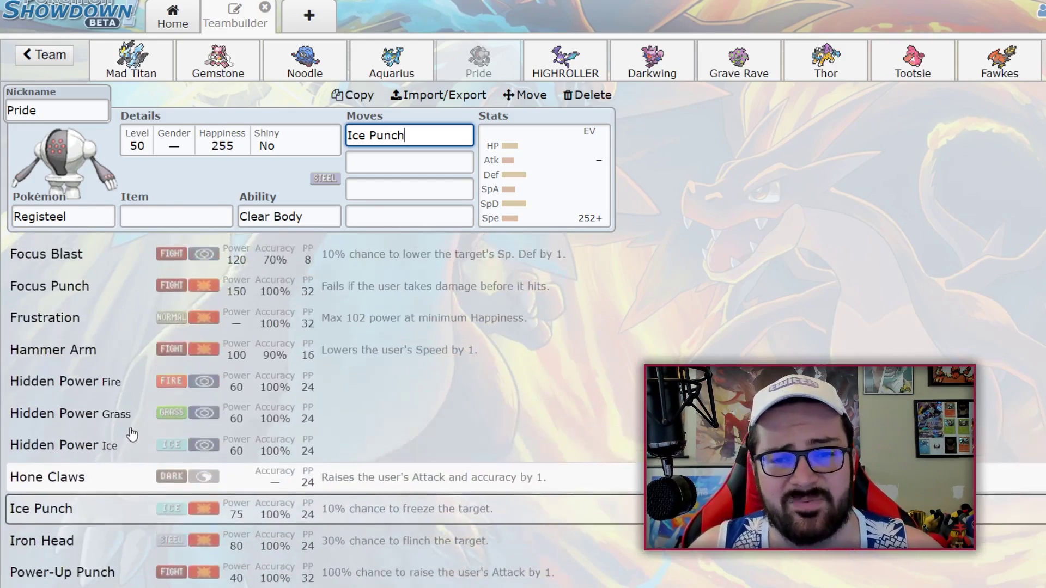
scroll(130, 433, up, 5)
click(549, 180)
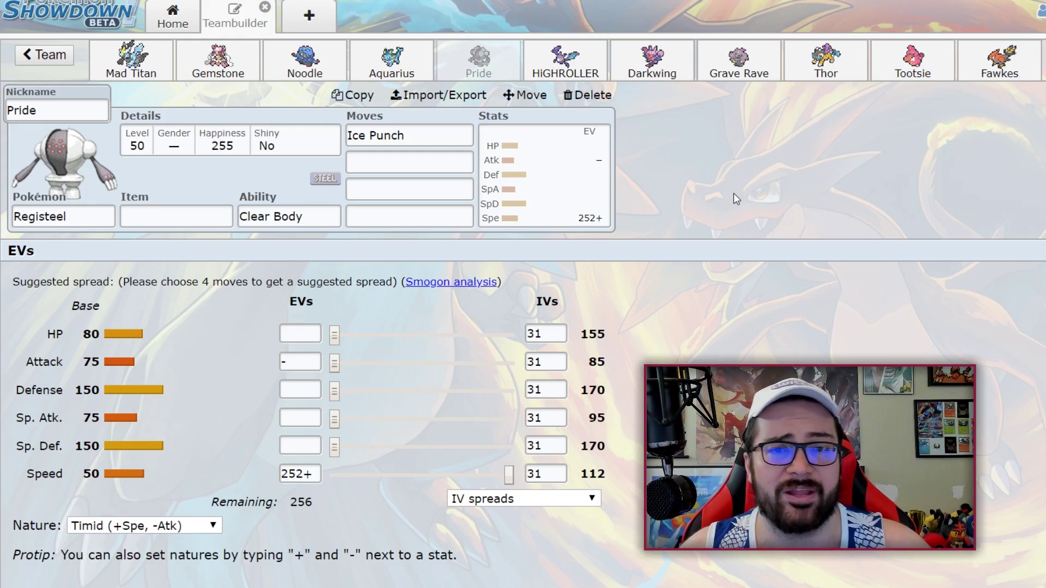
Step: Open HiGHROLLER, the shiny level-50 Crobat with Inner Focus and Haze
click(565, 58)
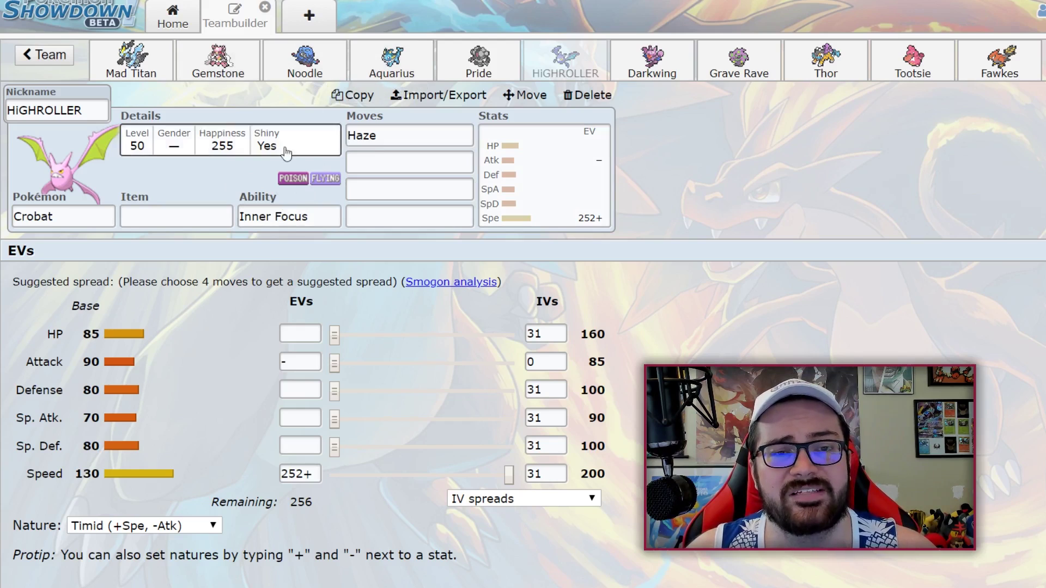
Step: List Crobat's abilities: Inner Focus and hidden ability Infiltrator
click(293, 216)
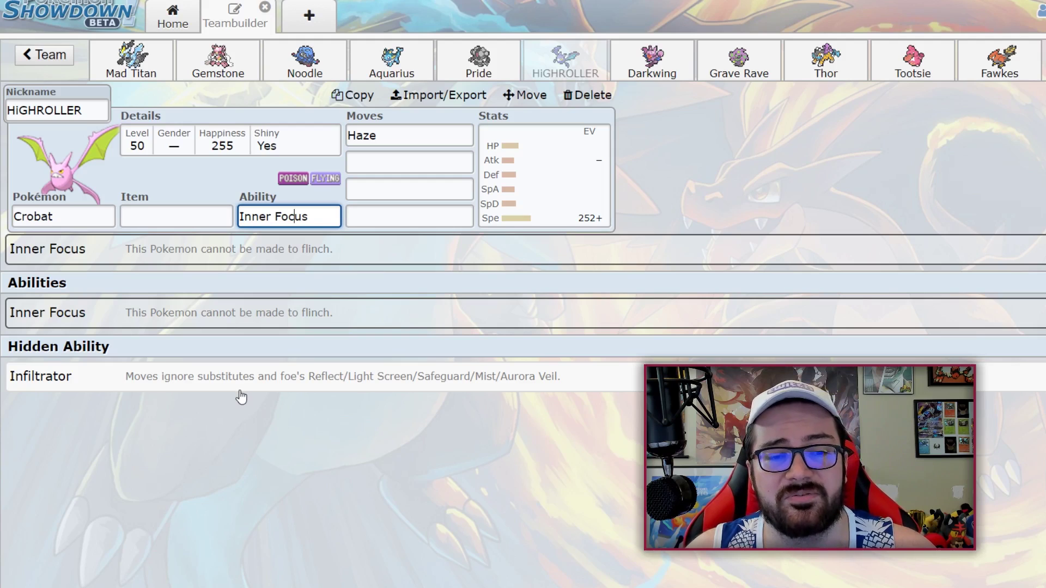
click(412, 161)
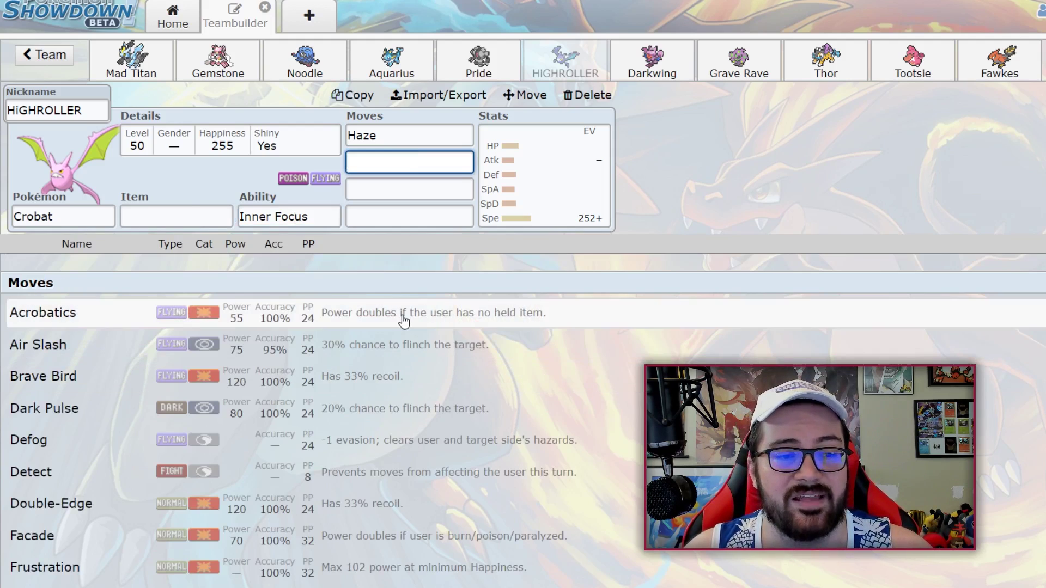
click(582, 207)
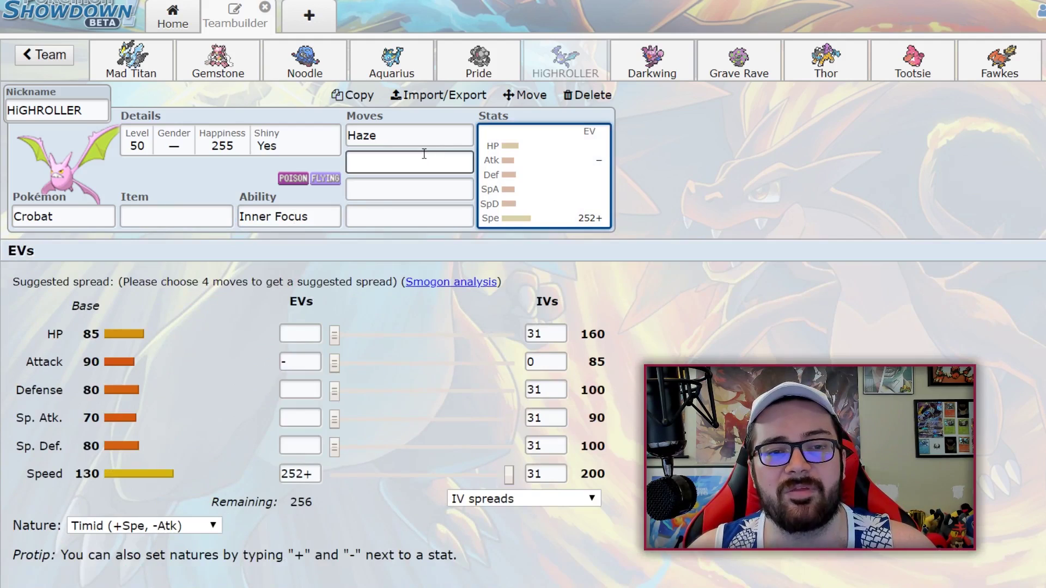
click(424, 156)
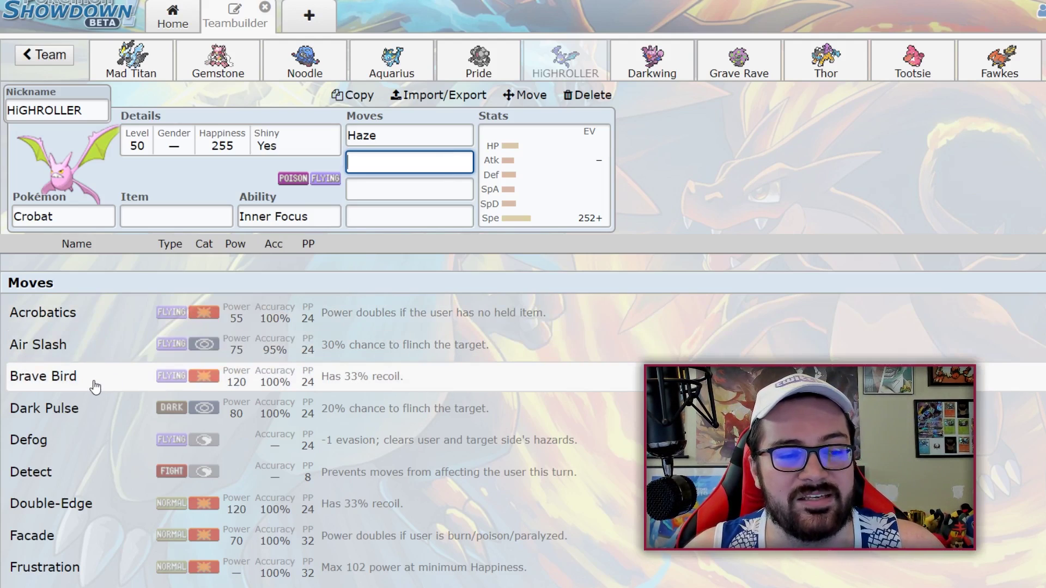
scroll(95, 387, down, 1)
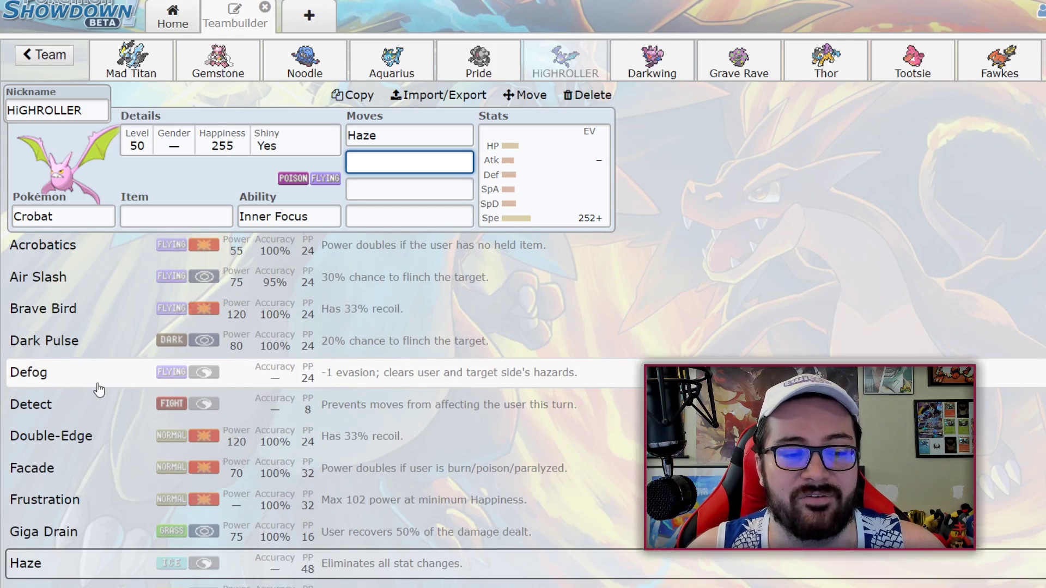
scroll(96, 392, down, 1)
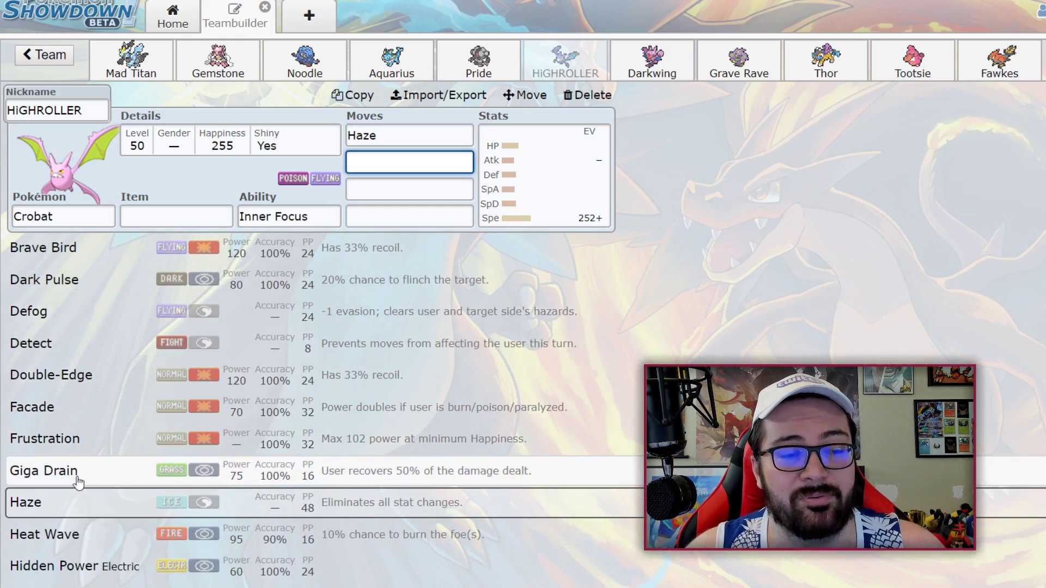
scroll(87, 479, down, 1)
scroll(86, 481, down, 3)
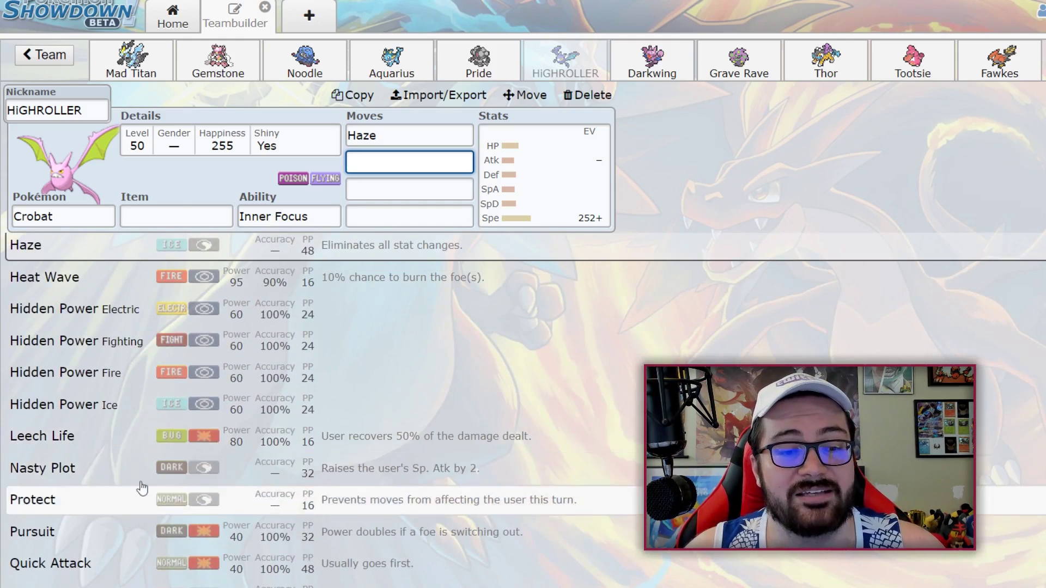
scroll(103, 474, down, 1)
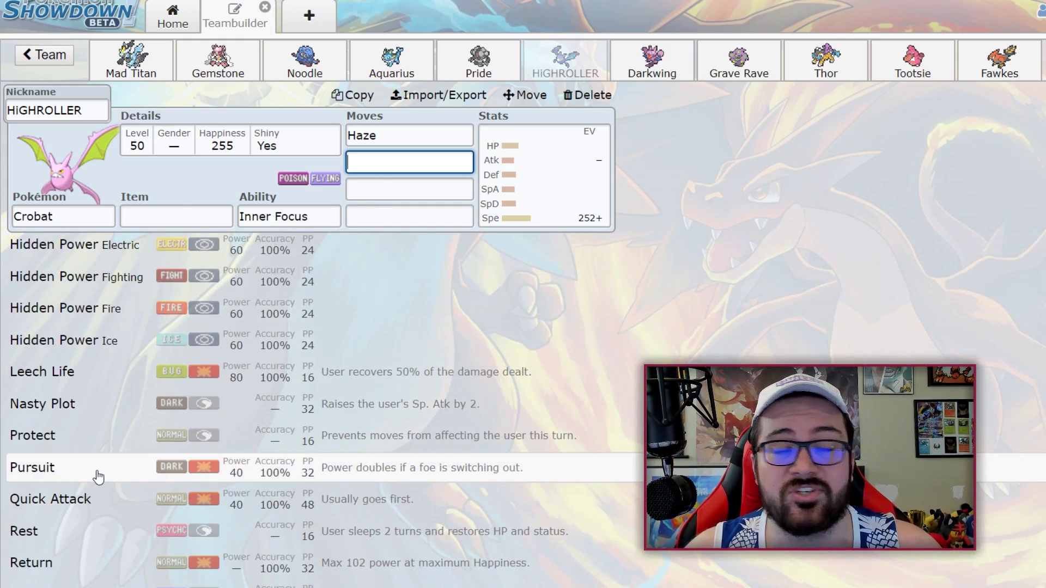
scroll(87, 471, down, 2)
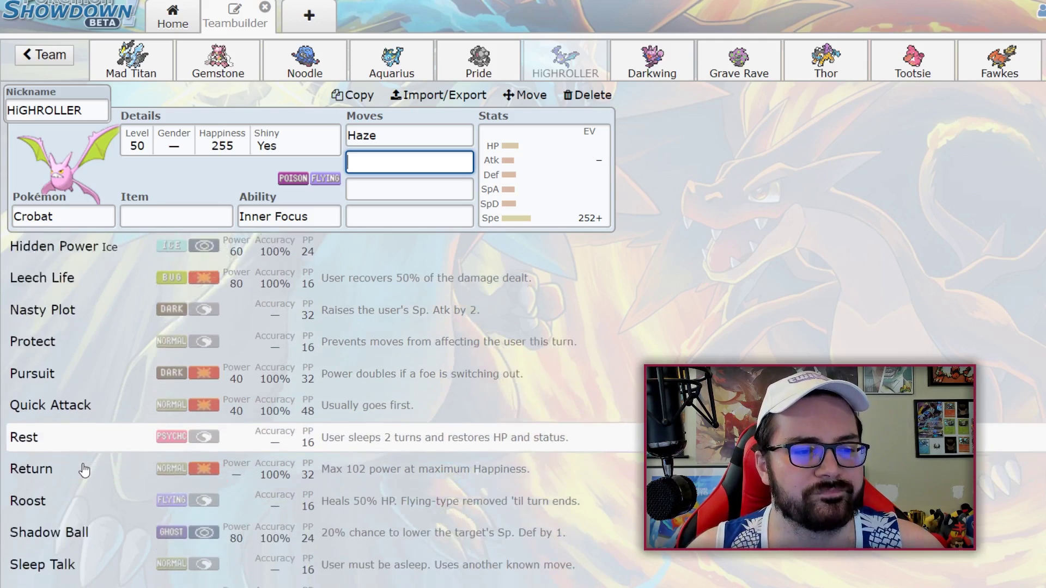
scroll(85, 469, down, 2)
scroll(90, 414, down, 2)
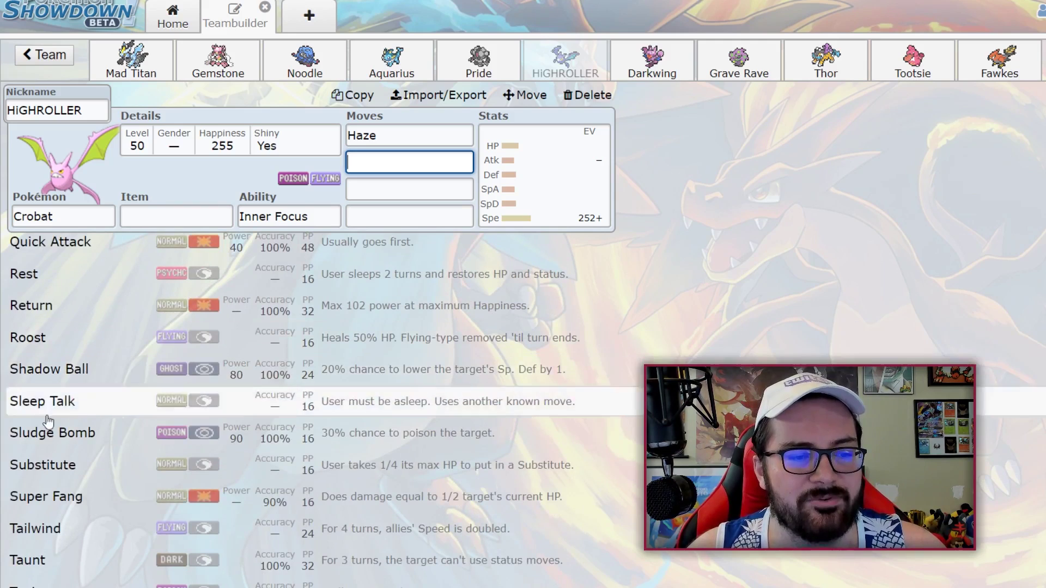
scroll(73, 489, down, 2)
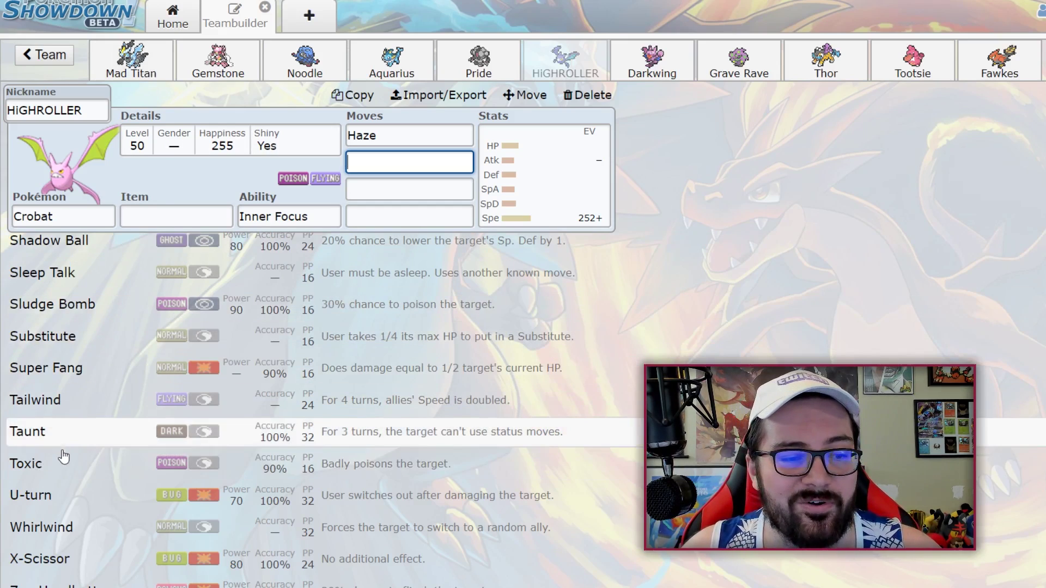
scroll(76, 452, down, 2)
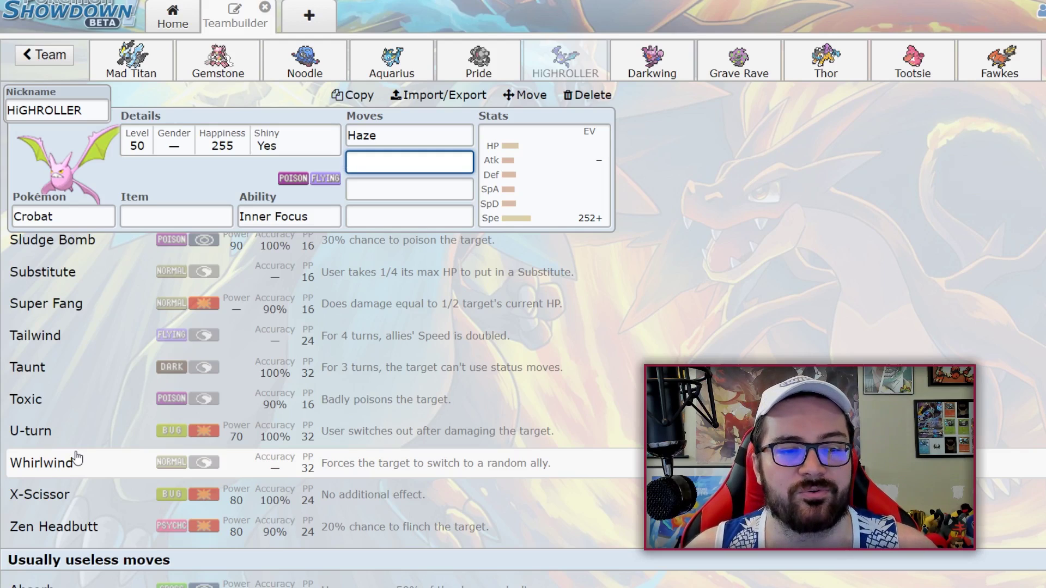
scroll(77, 460, down, 1)
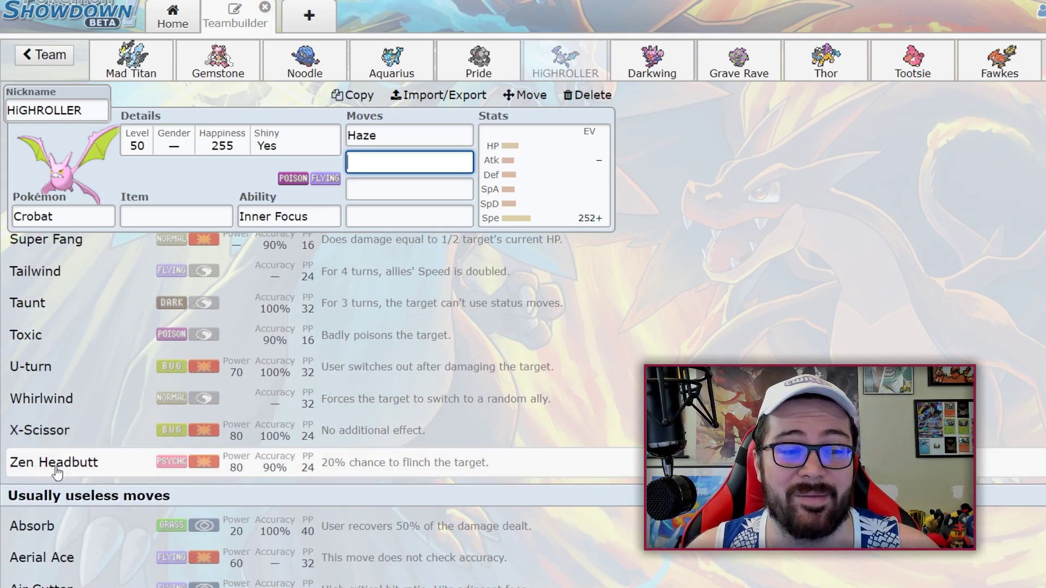
Step: Scroll Crobat's movepool and view its EV spread, then open Darkwing, the shiny Hyper Cutter Gligar
scroll(66, 445, down, 1)
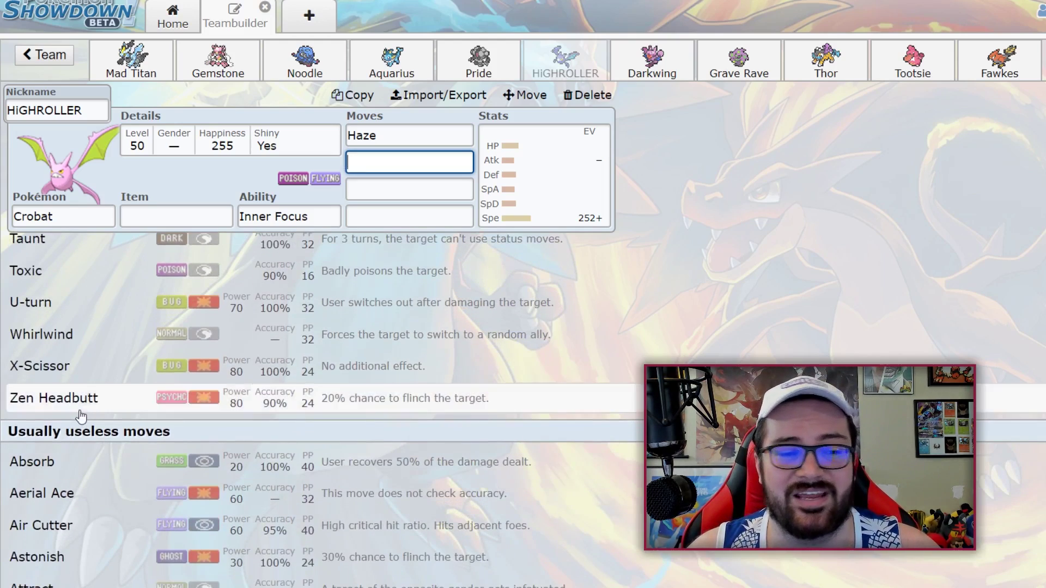
scroll(64, 445, down, 6)
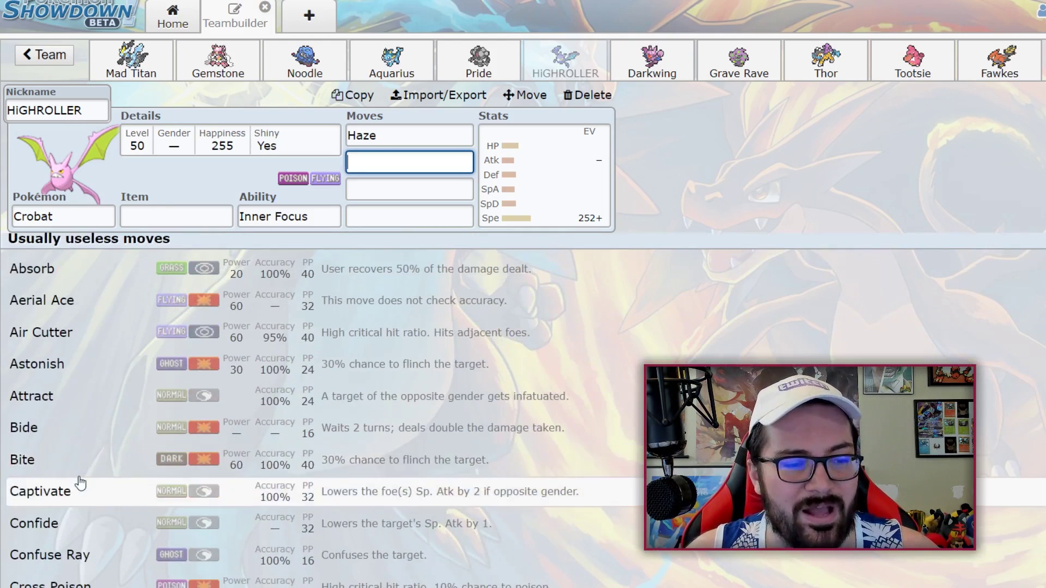
scroll(114, 409, down, 12)
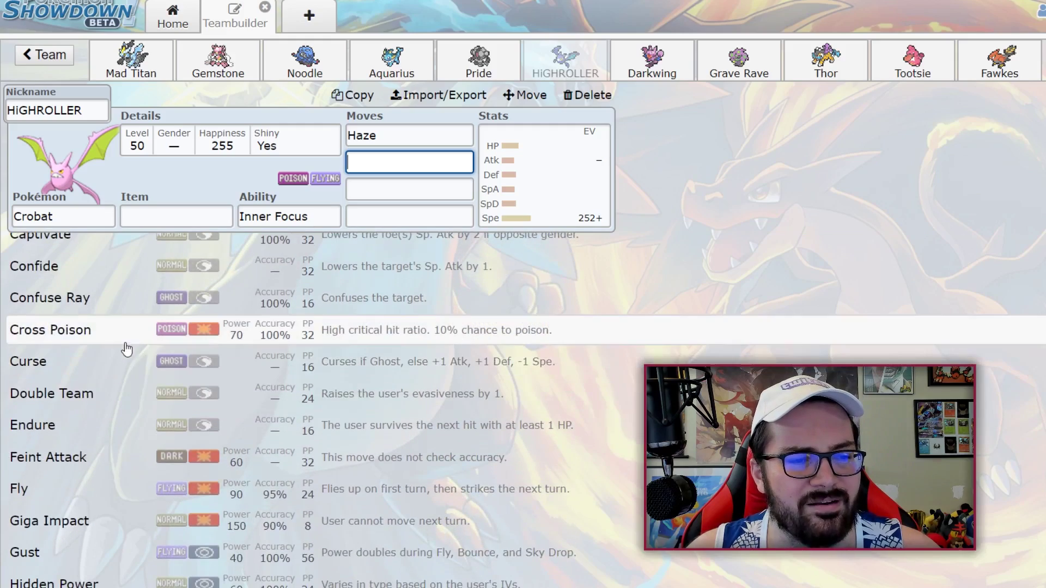
scroll(102, 421, down, 2)
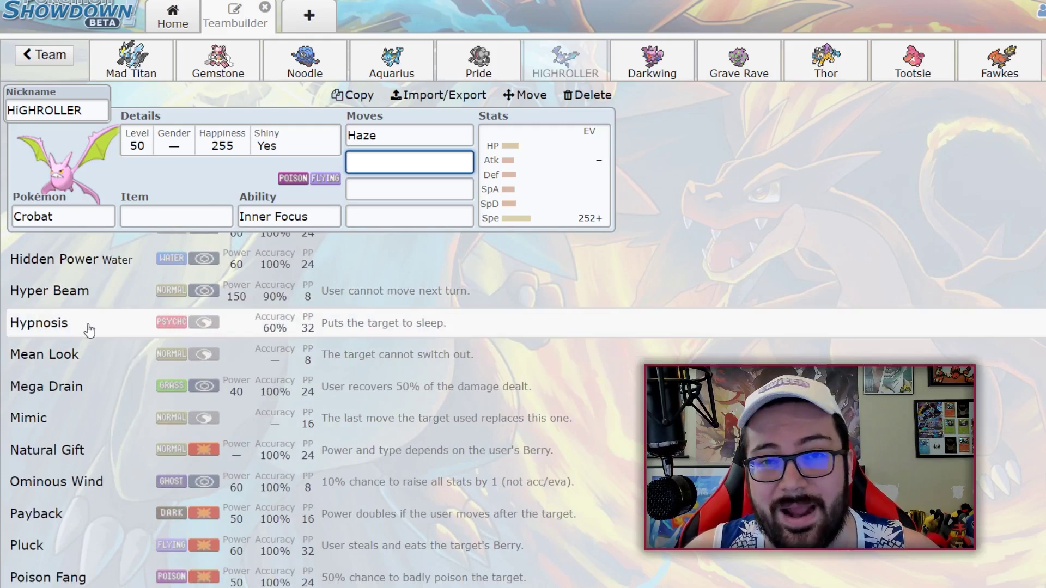
scroll(88, 403, down, 7)
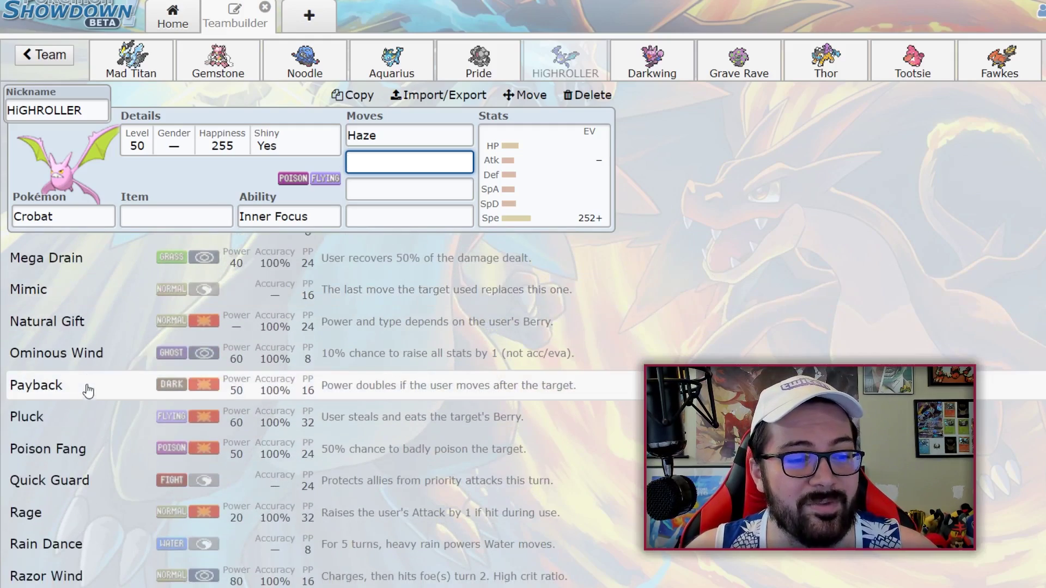
scroll(79, 422, down, 5)
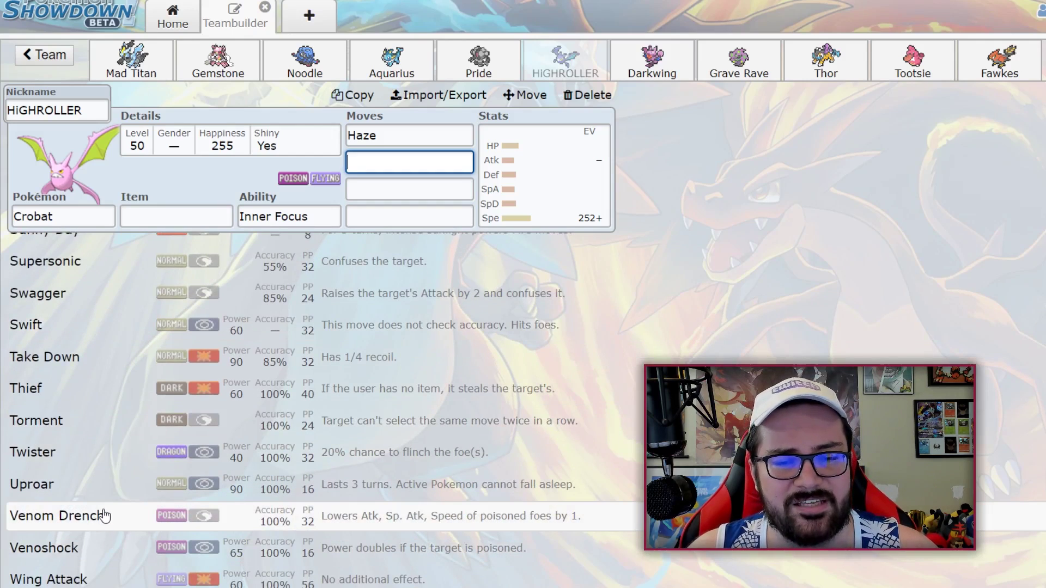
scroll(106, 525, up, 20)
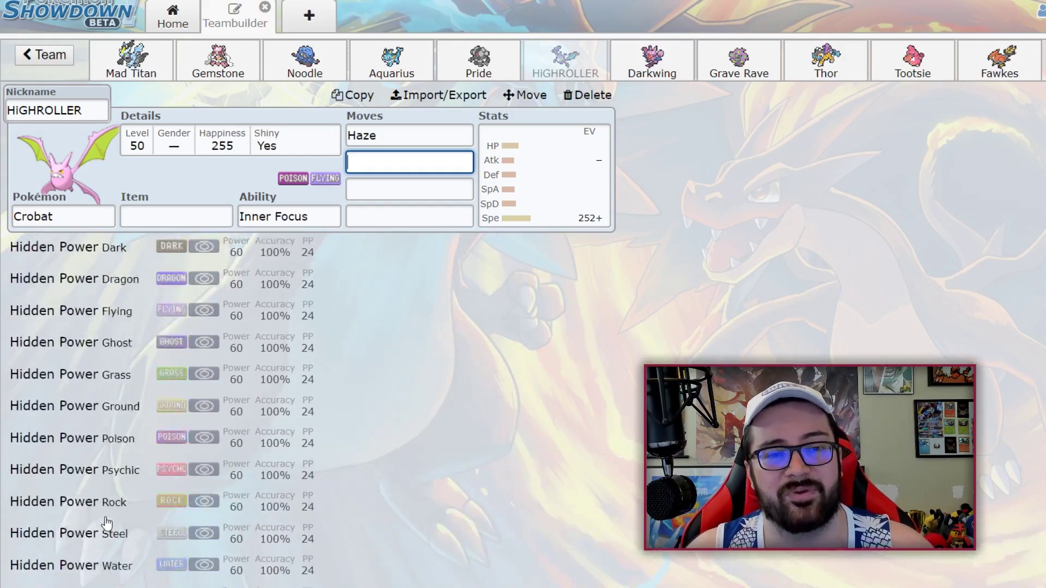
scroll(154, 528, down, 15)
scroll(160, 517, up, 8)
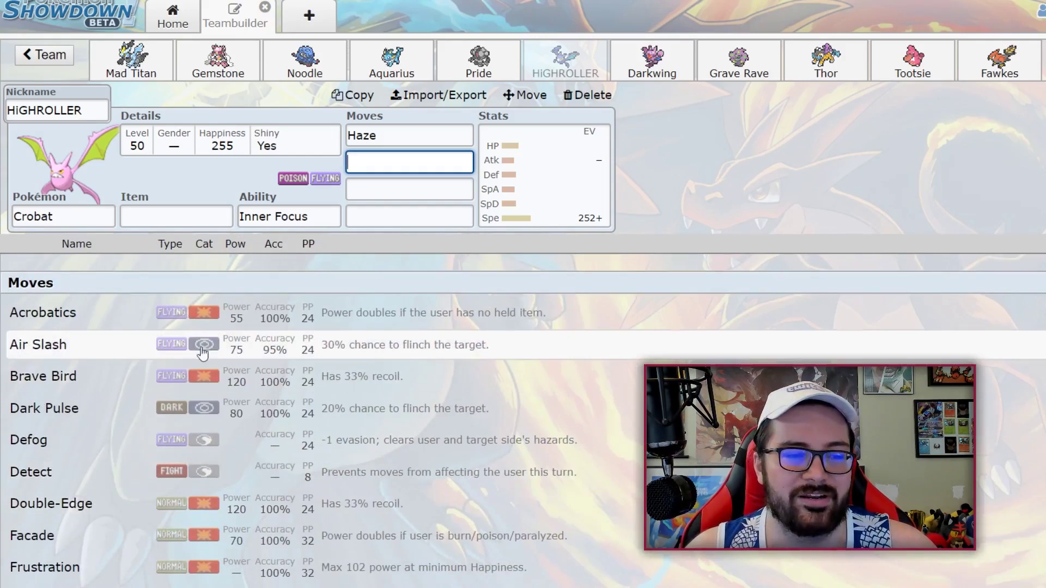
click(578, 218)
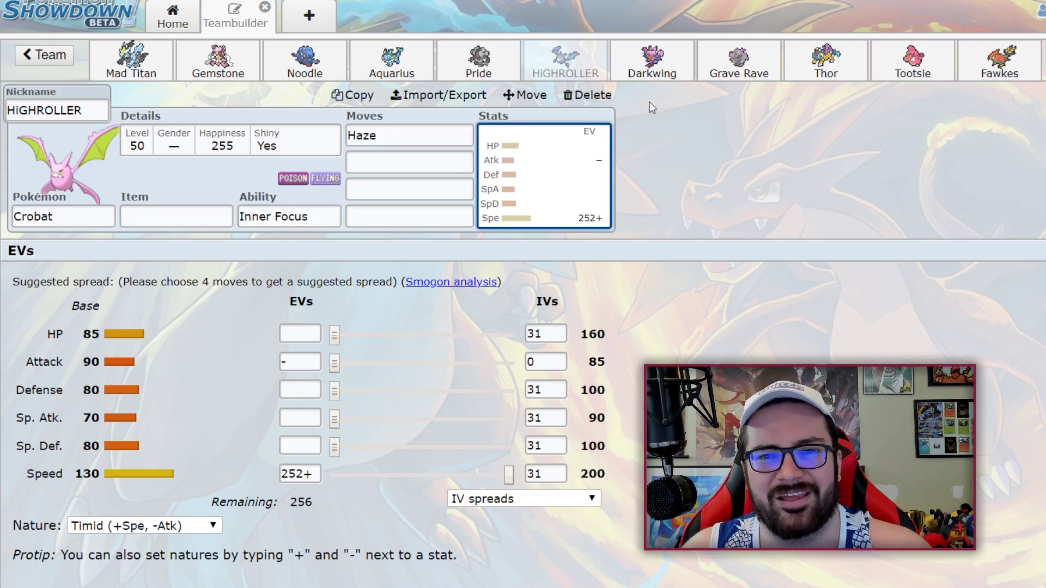
click(652, 59)
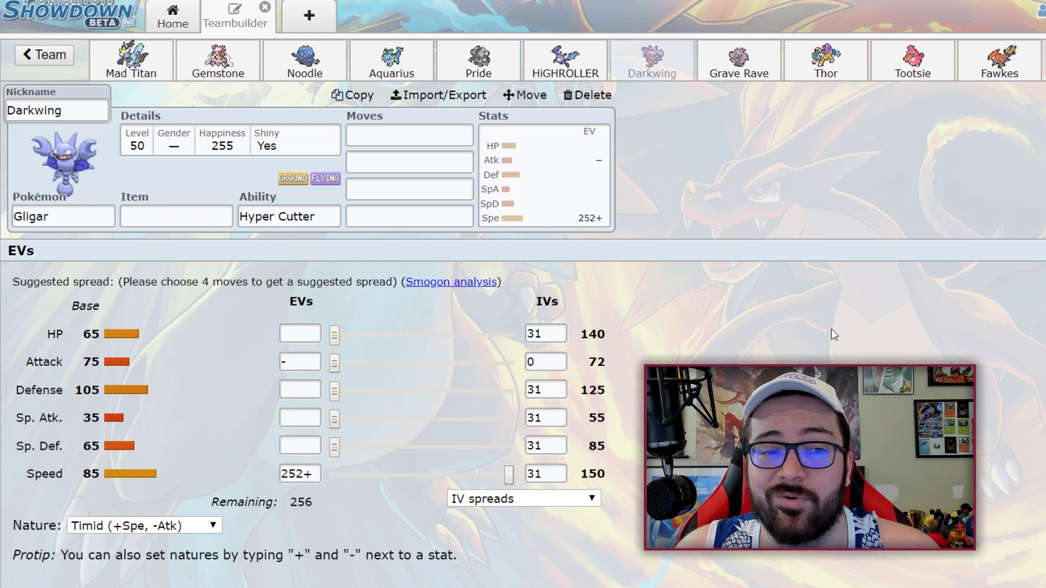
Step: Check Gligar's abilities and stats, then list its learnable moves such as Acrobatics, Agility and Aqua Tail
click(319, 225)
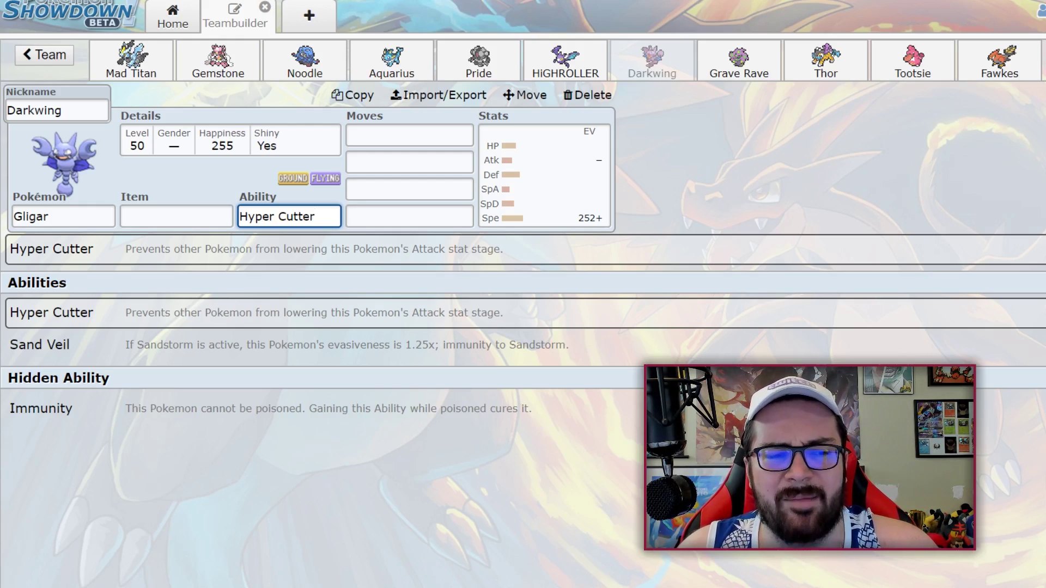
click(548, 181)
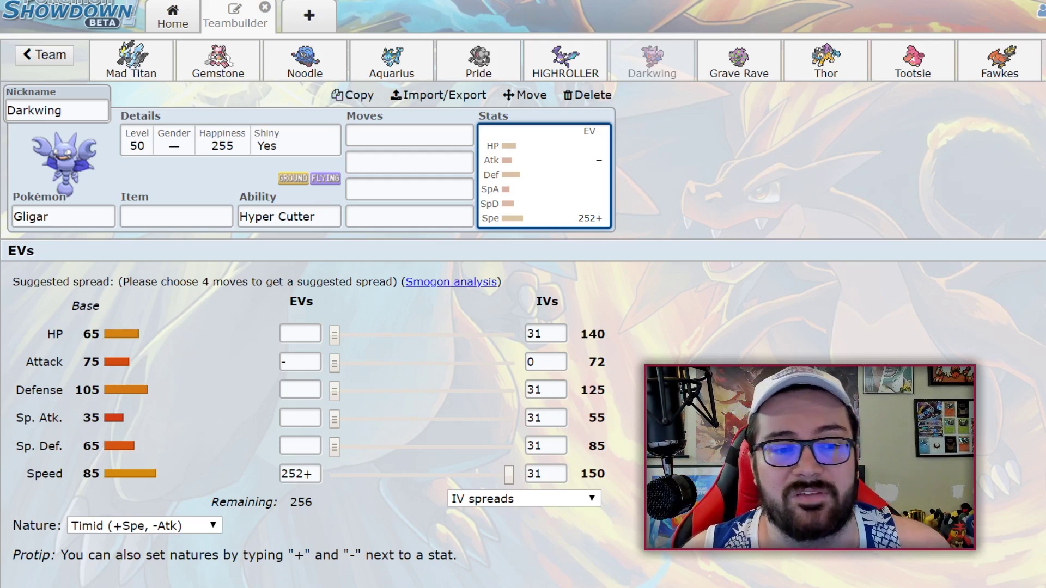
click(441, 131)
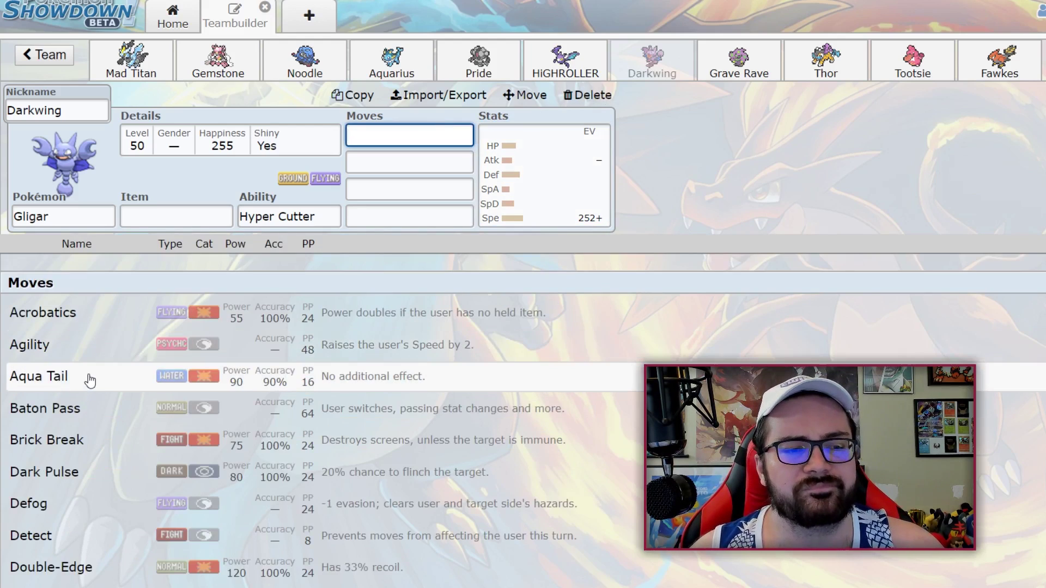
scroll(82, 389, down, 1)
scroll(90, 352, down, 1)
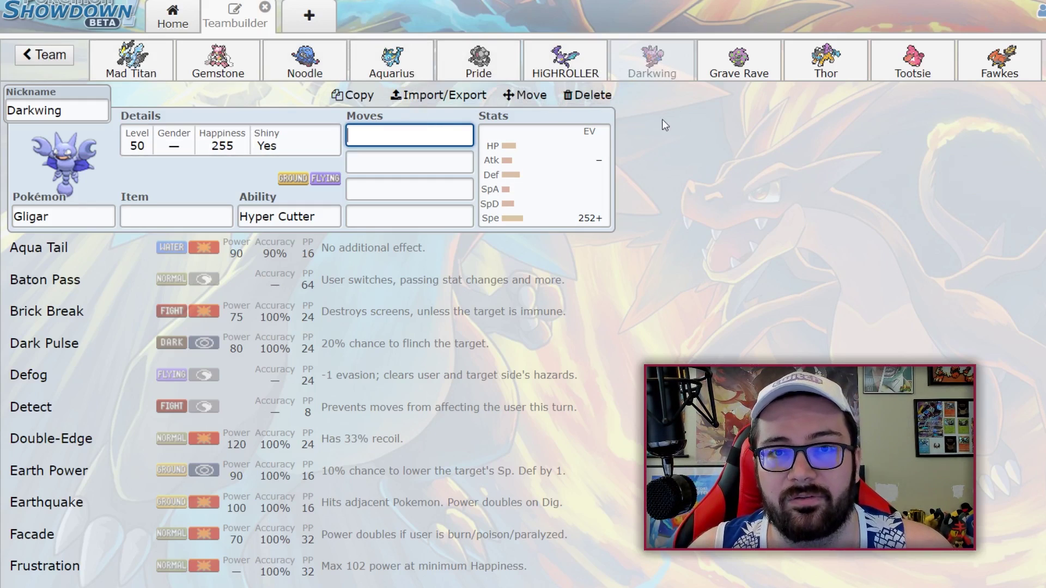
scroll(218, 326, down, 2)
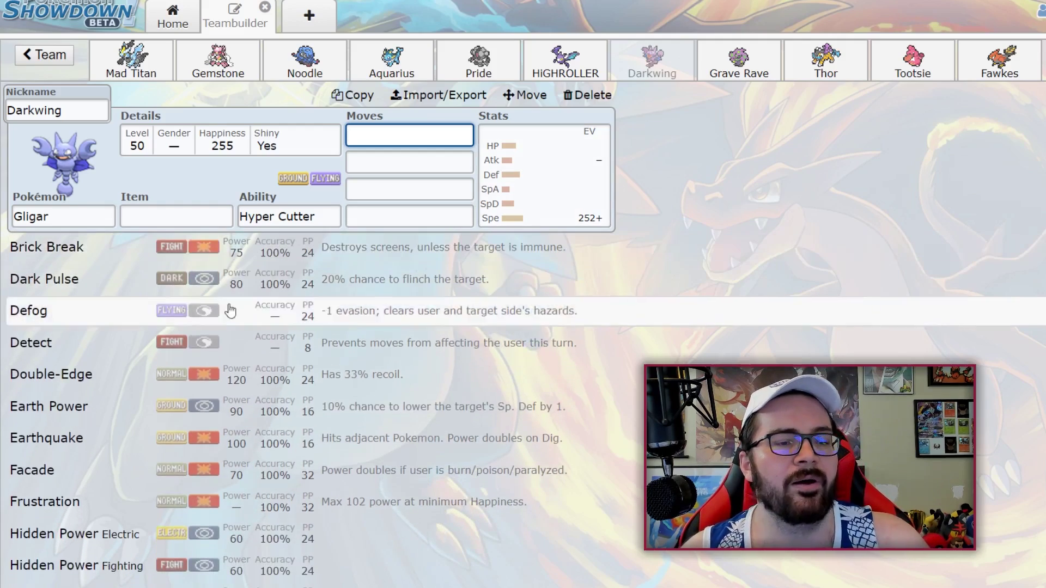
scroll(162, 391, down, 5)
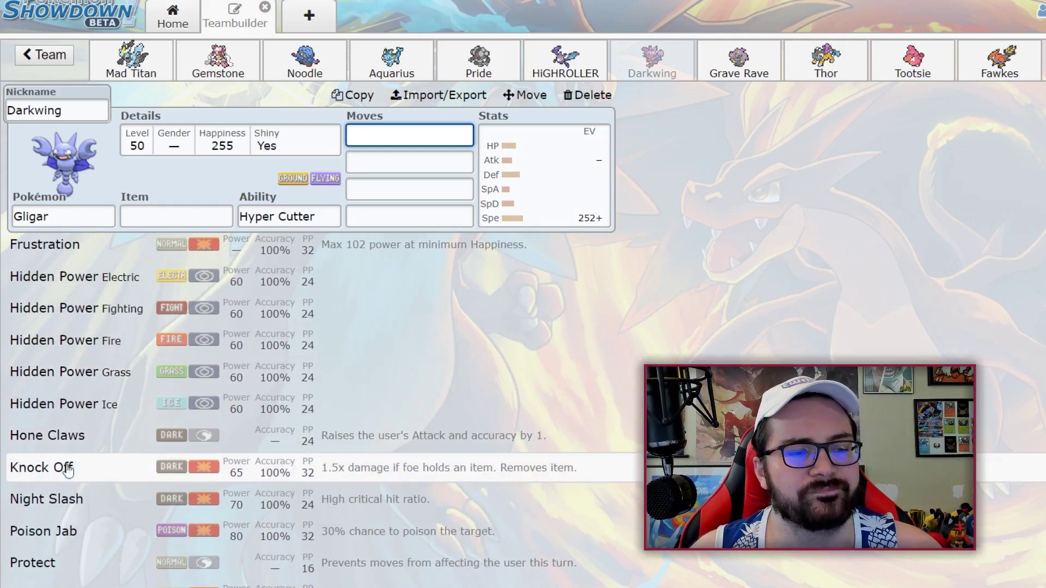
scroll(67, 476, down, 5)
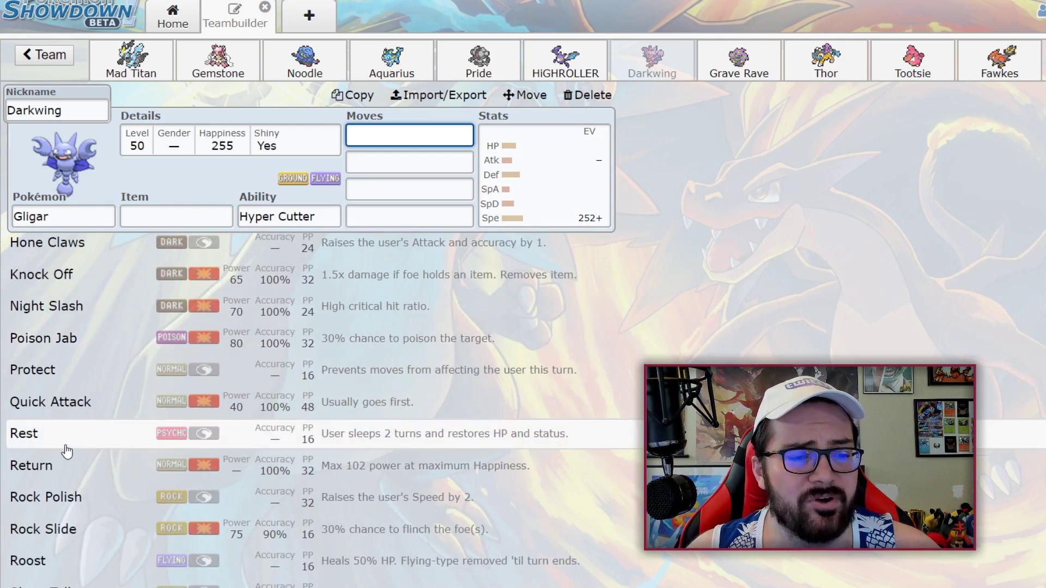
scroll(66, 446, down, 1)
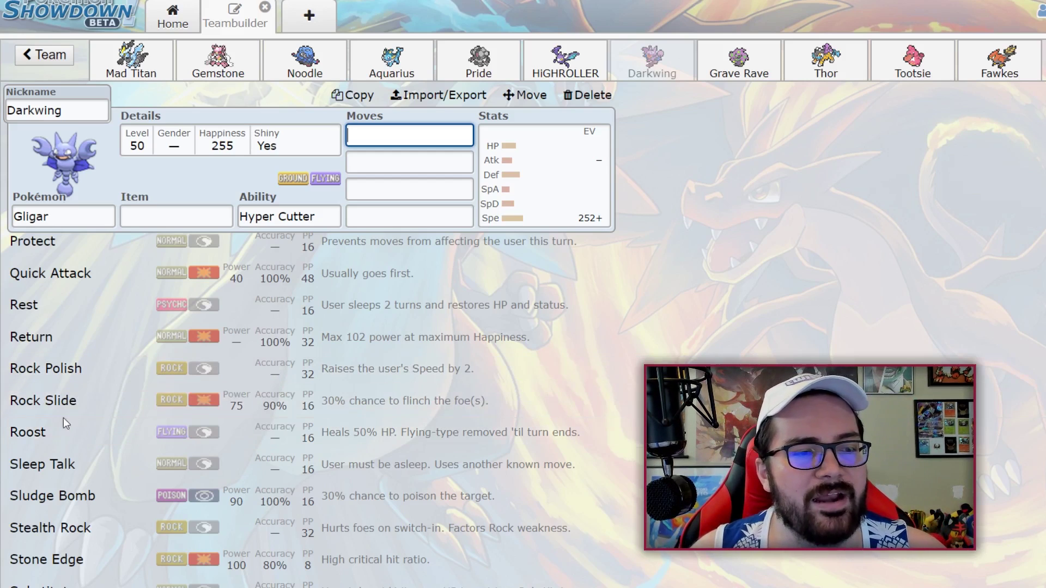
scroll(77, 430, down, 1)
scroll(88, 426, down, 1)
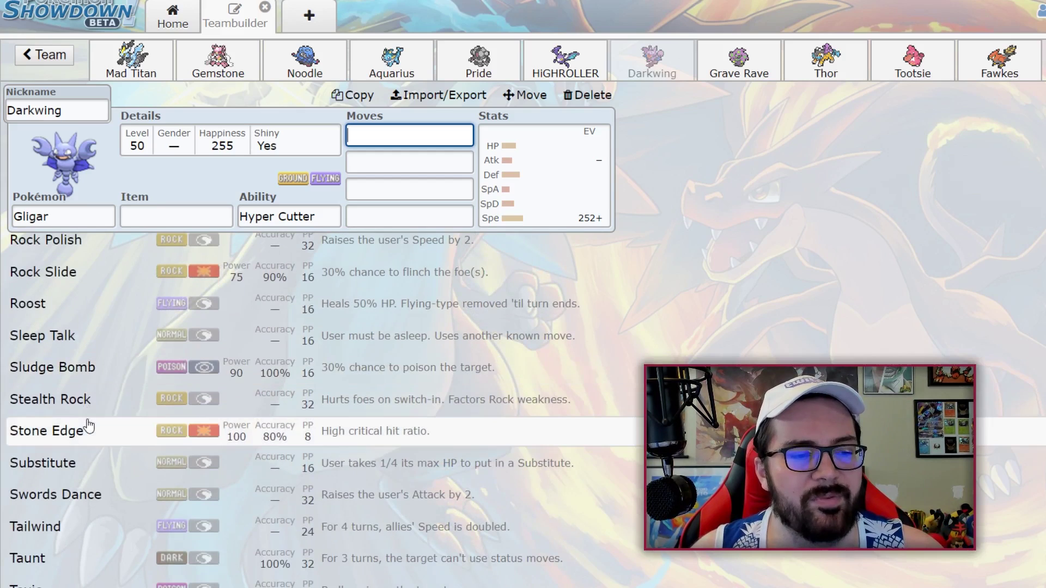
scroll(89, 428, down, 1)
scroll(93, 430, down, 1)
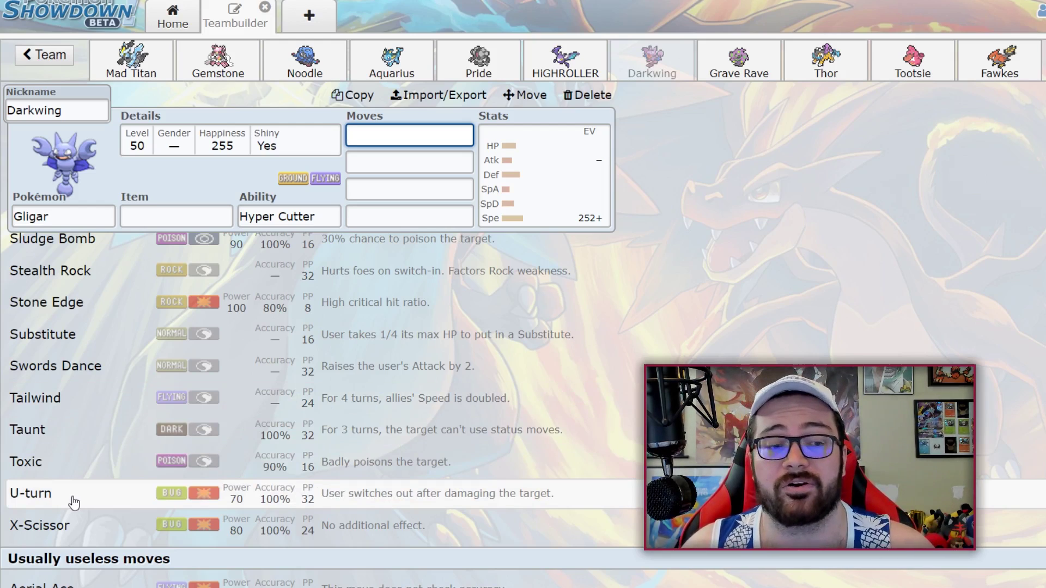
Step: Show Darkwing's EV spread: Timid, 252 Speed EVs, 0 Attack IV, 256 remaining
click(563, 208)
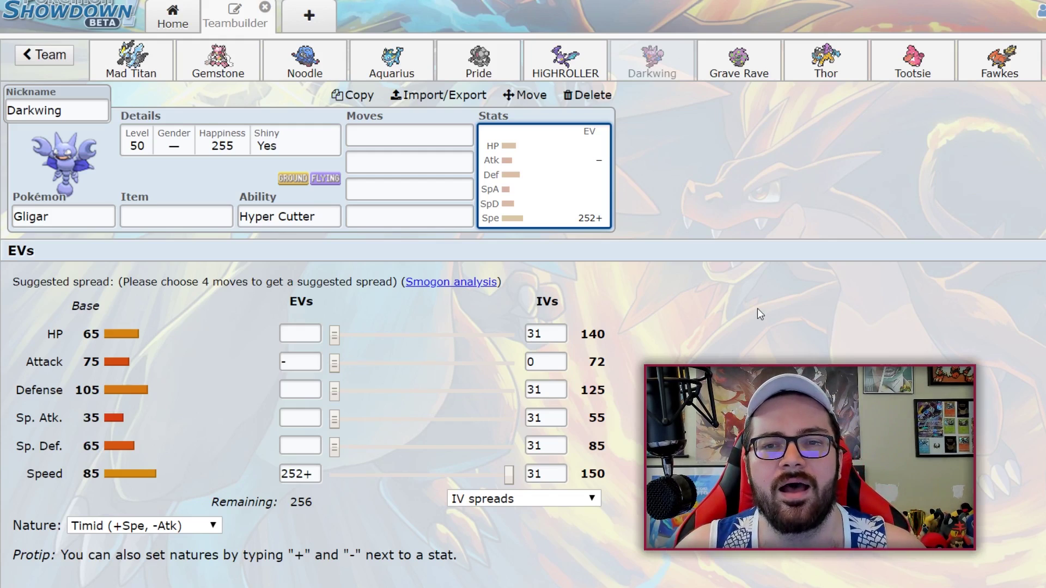
Step: Open Grave Rave the Spiritomb, check its Pressure ability options, and view its Timid 252-Speed EV spread
click(756, 77)
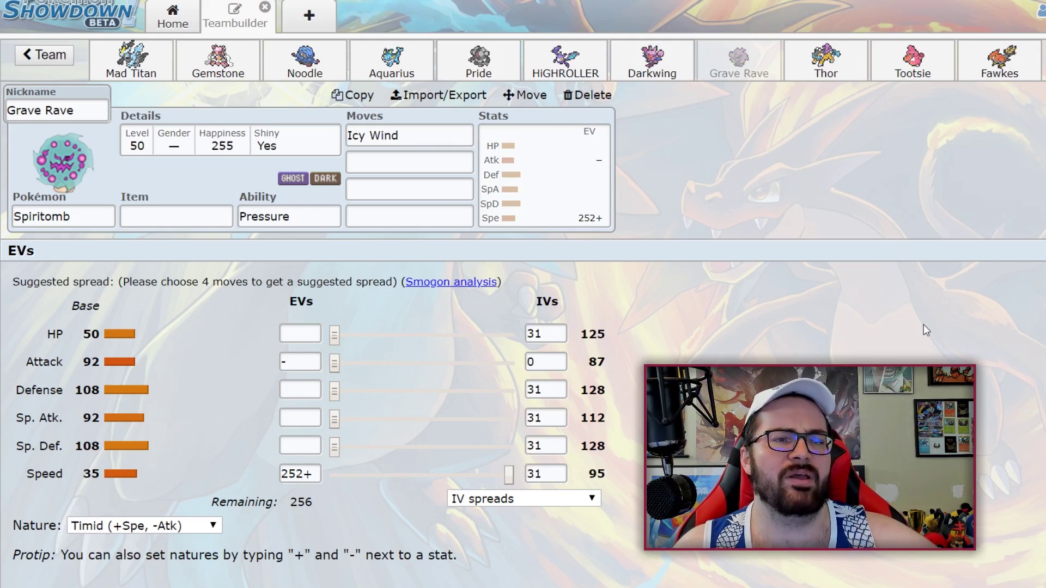
click(288, 217)
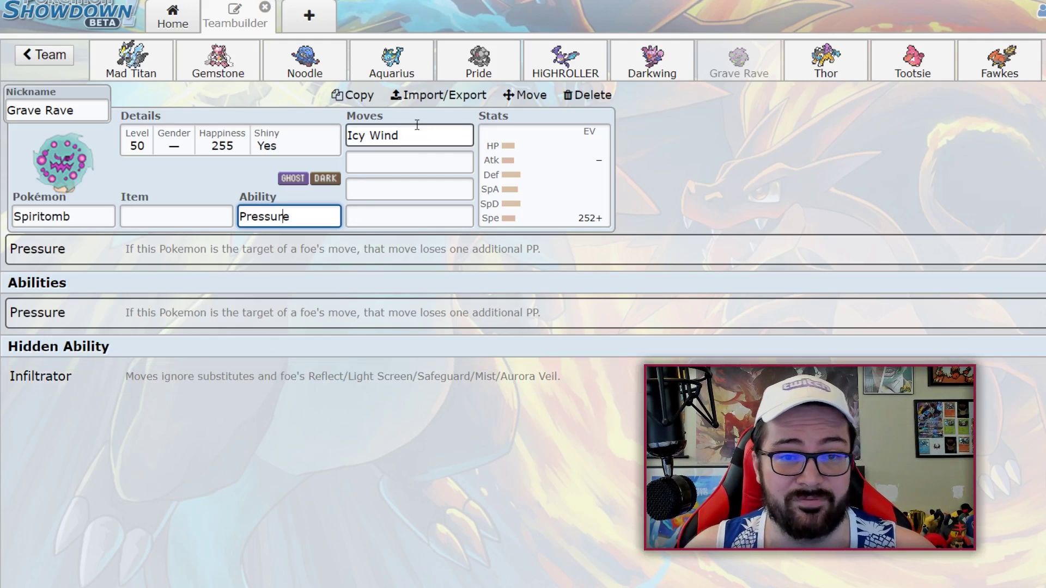
key(Tab)
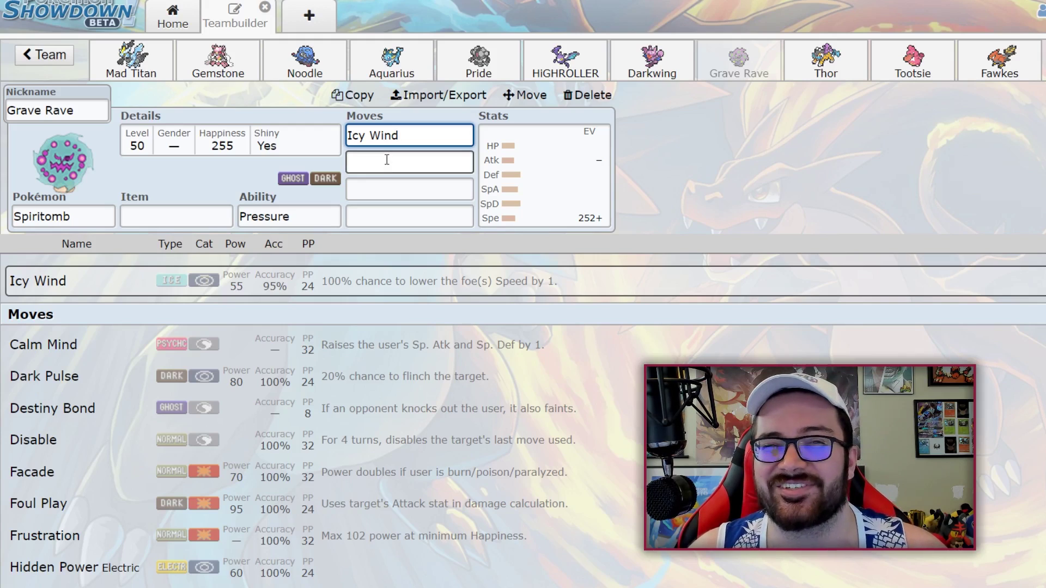
click(537, 191)
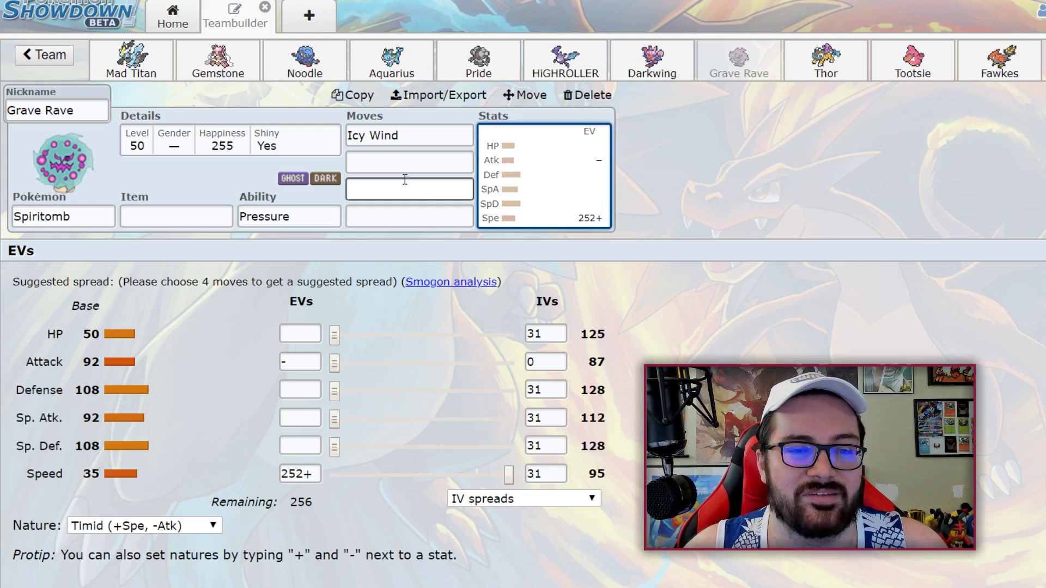
Step: Scroll Spiritomb's second-slot move list down to Will-O-Wisp, then view its 0 Attack IV spread
click(406, 162)
scroll(415, 314, down, 1)
scroll(409, 307, up, 1)
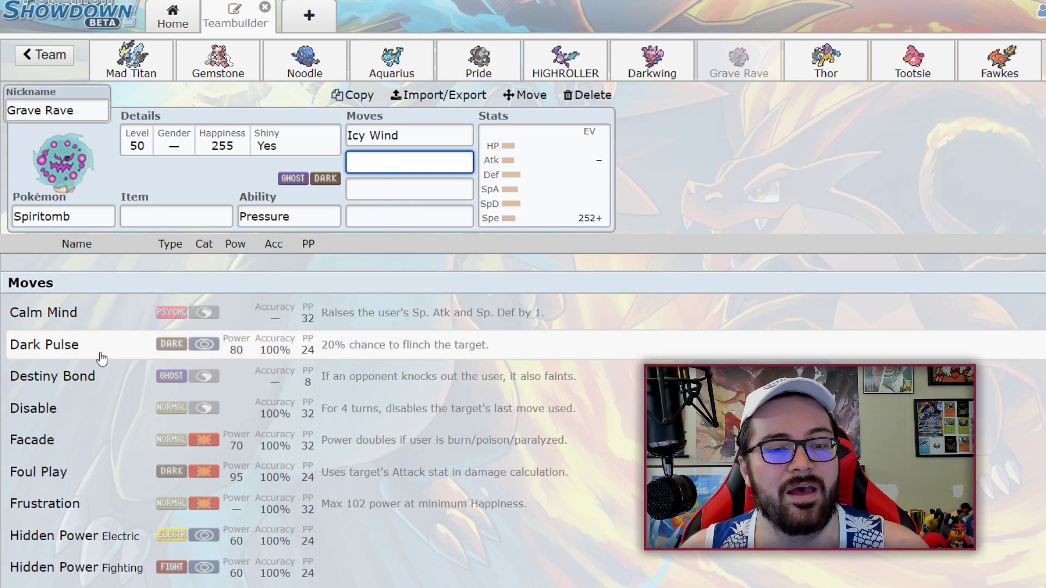
scroll(93, 419, down, 5)
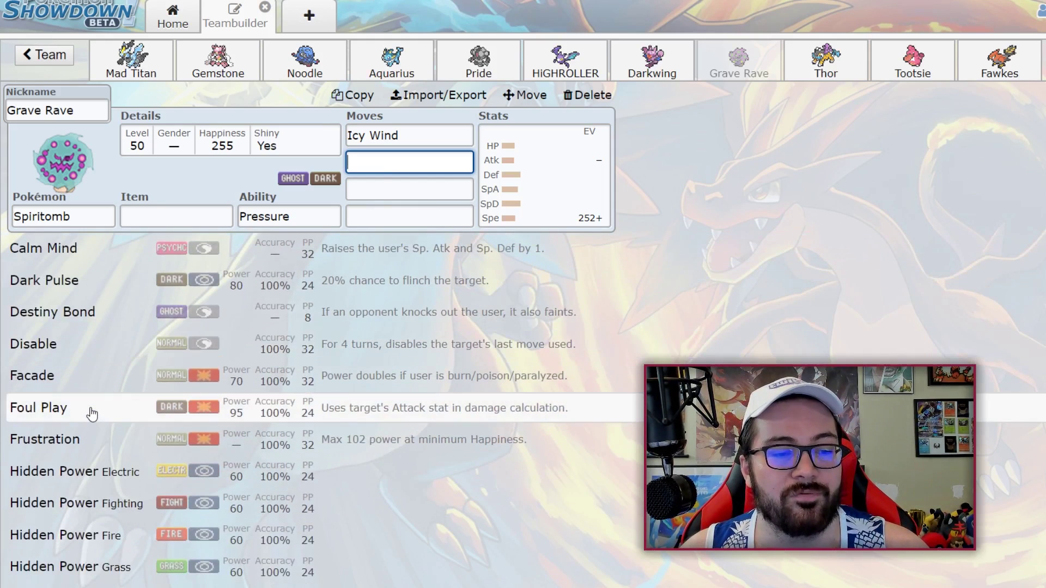
scroll(92, 414, down, 5)
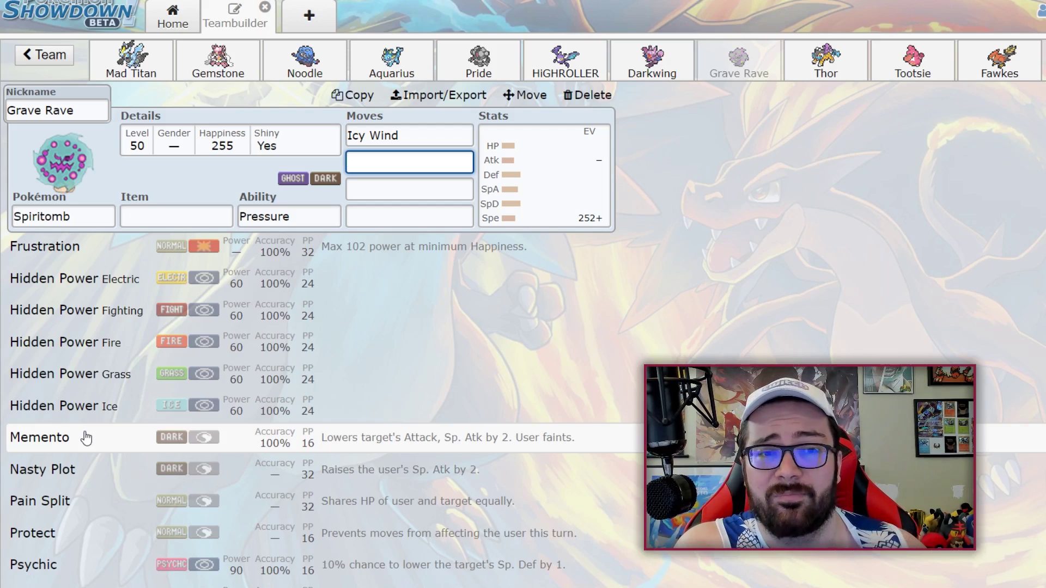
scroll(87, 452, down, 2)
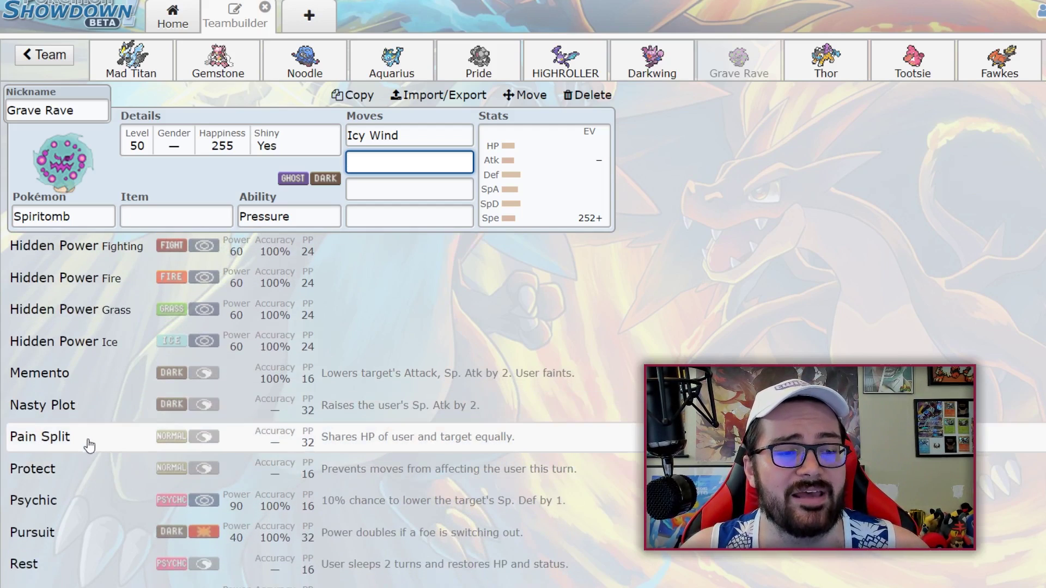
scroll(87, 438, down, 3)
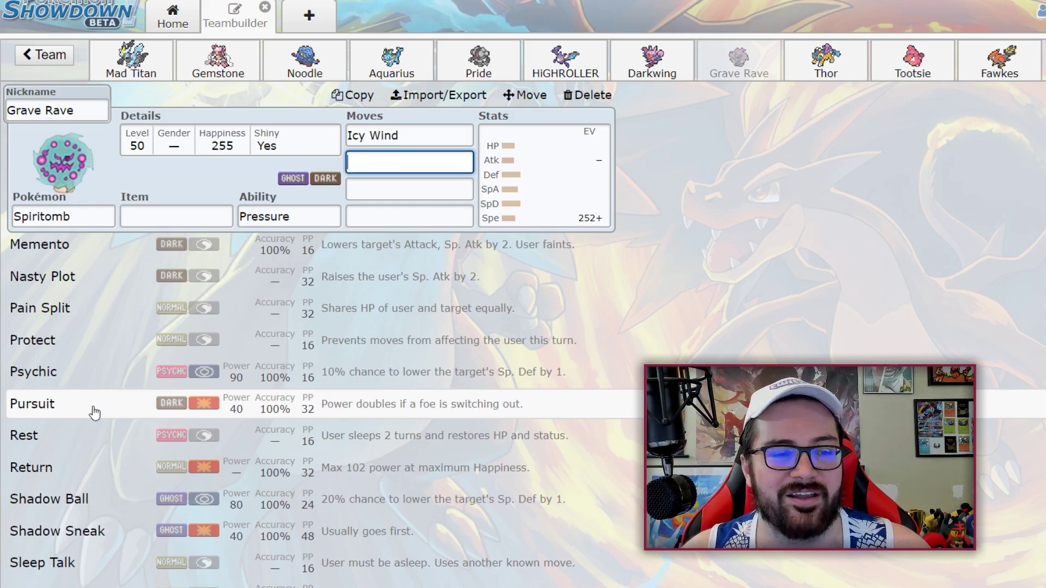
scroll(89, 401, down, 1)
scroll(79, 376, down, 1)
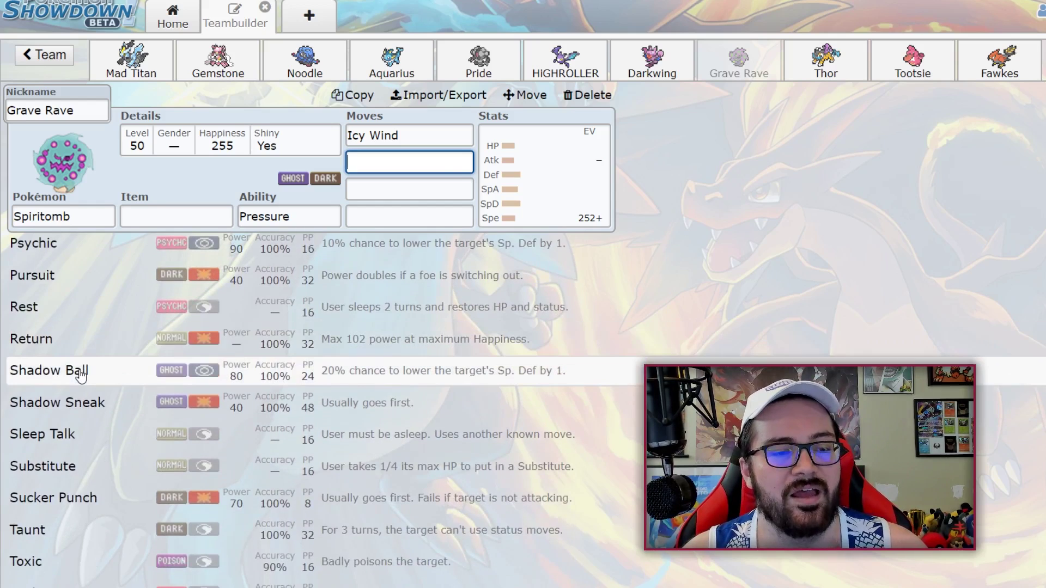
scroll(101, 392, down, 1)
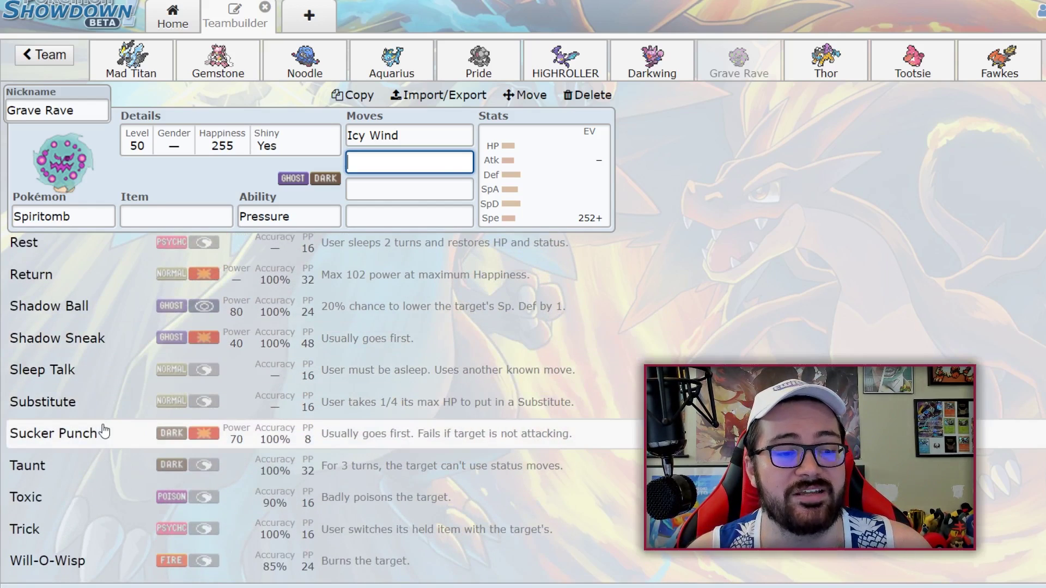
scroll(105, 431, down, 1)
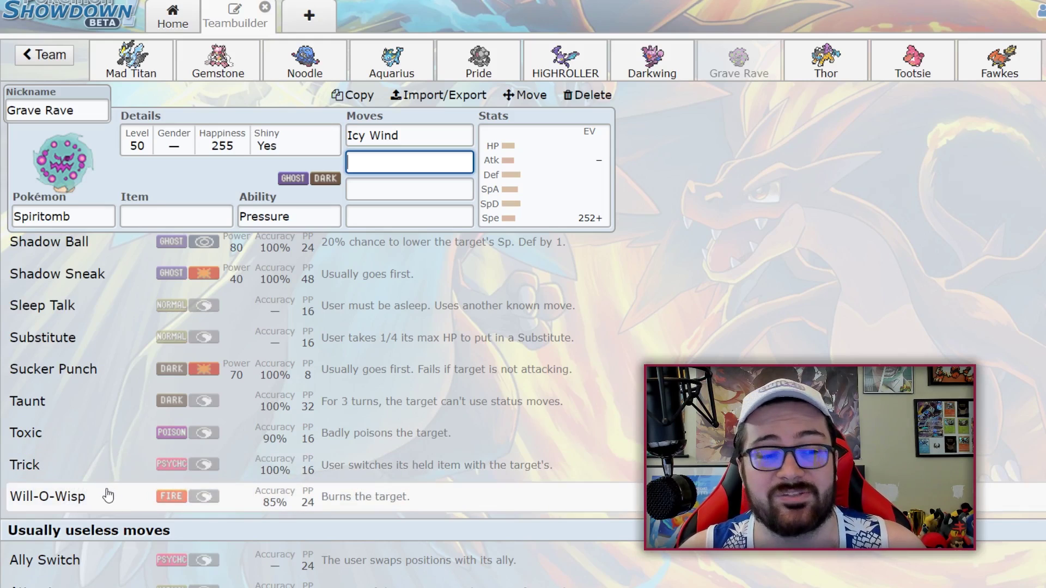
click(517, 204)
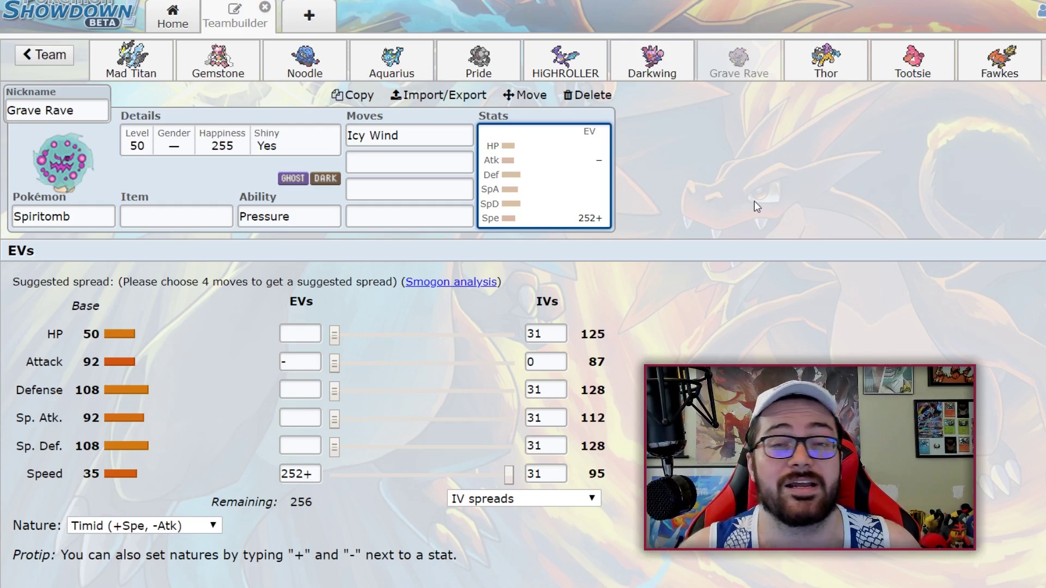
Step: Open Thor the shiny Raikou, showing Pressure, Timid nature and 252 Speed EVs for 183 Speed
click(832, 62)
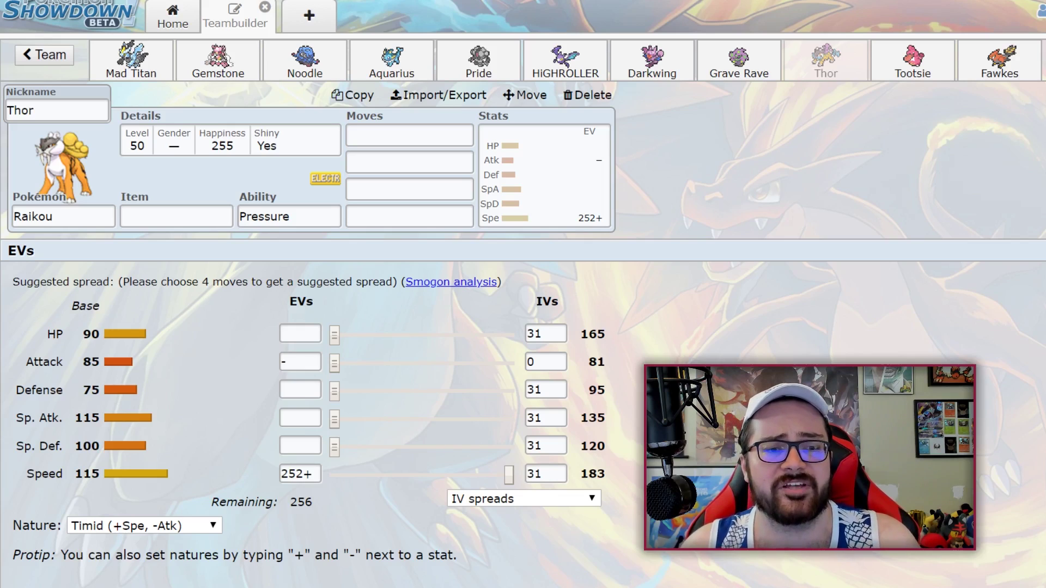
Step: List Raikou's learnable moves for Thor's first slot and glance at its EV editor
click(444, 136)
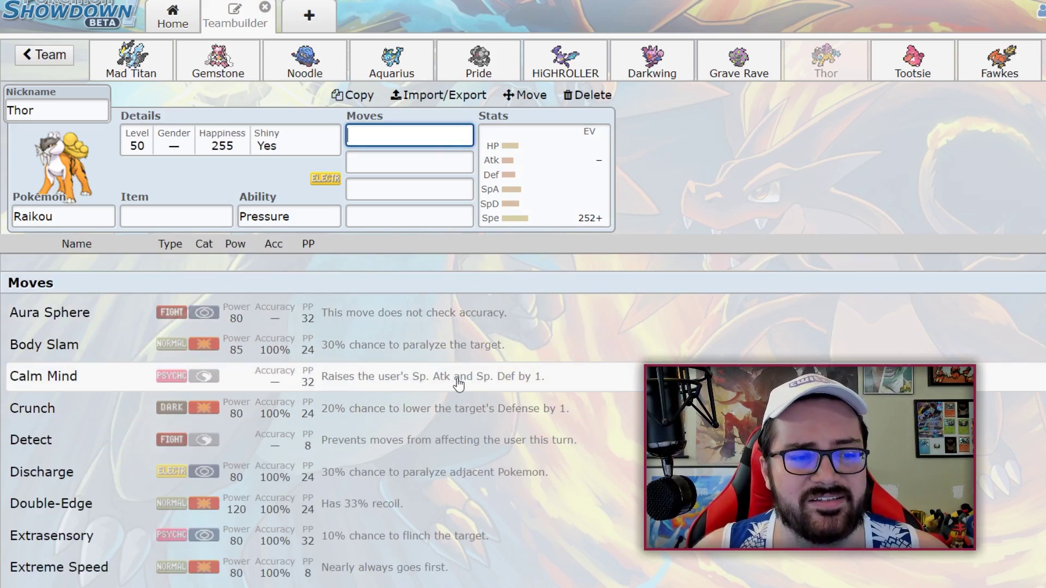
scroll(463, 354, down, 1)
scroll(425, 424, down, 1)
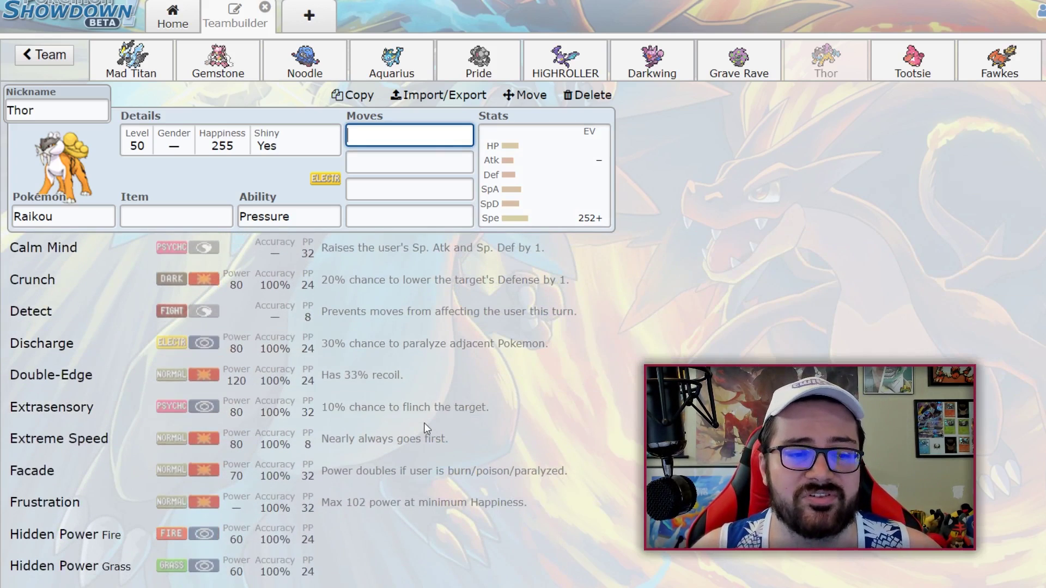
scroll(424, 414, down, 1)
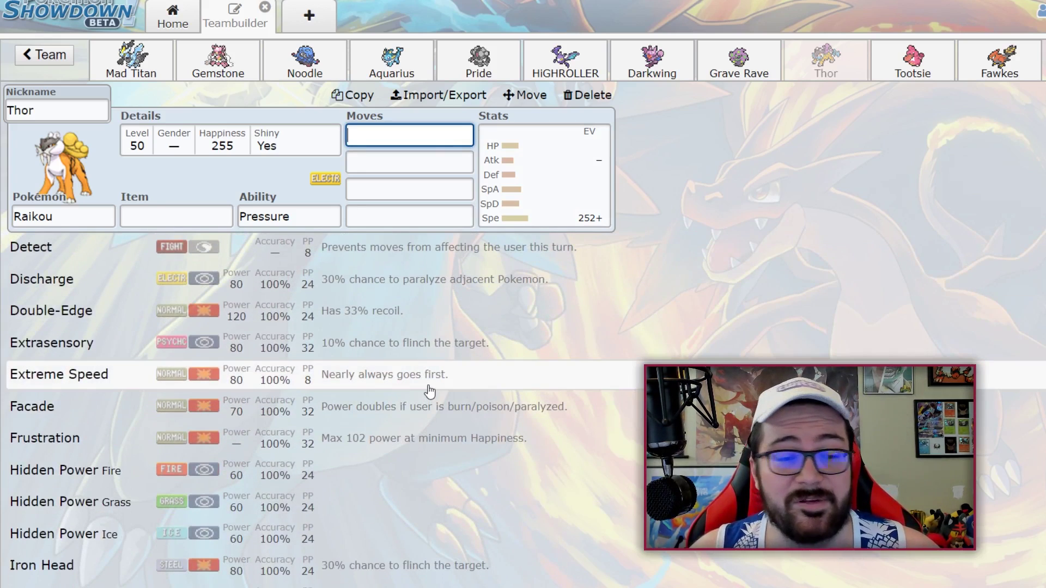
scroll(381, 400, down, 2)
click(570, 174)
Step: Scroll through Raikou's full learnable movepool from the first move slot
click(410, 135)
scroll(425, 327, down, 3)
scroll(113, 474, down, 4)
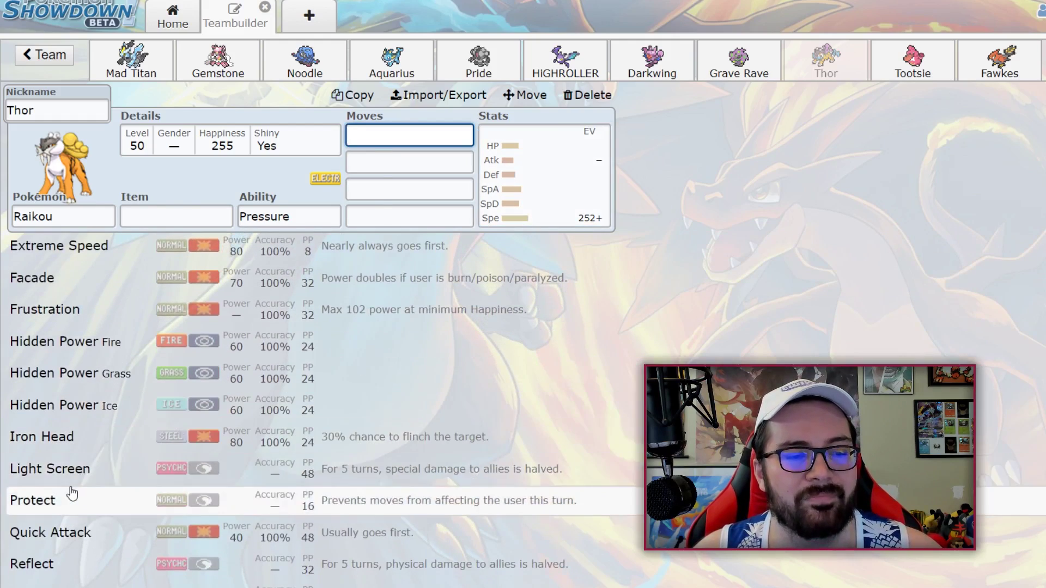
scroll(70, 483, down, 4)
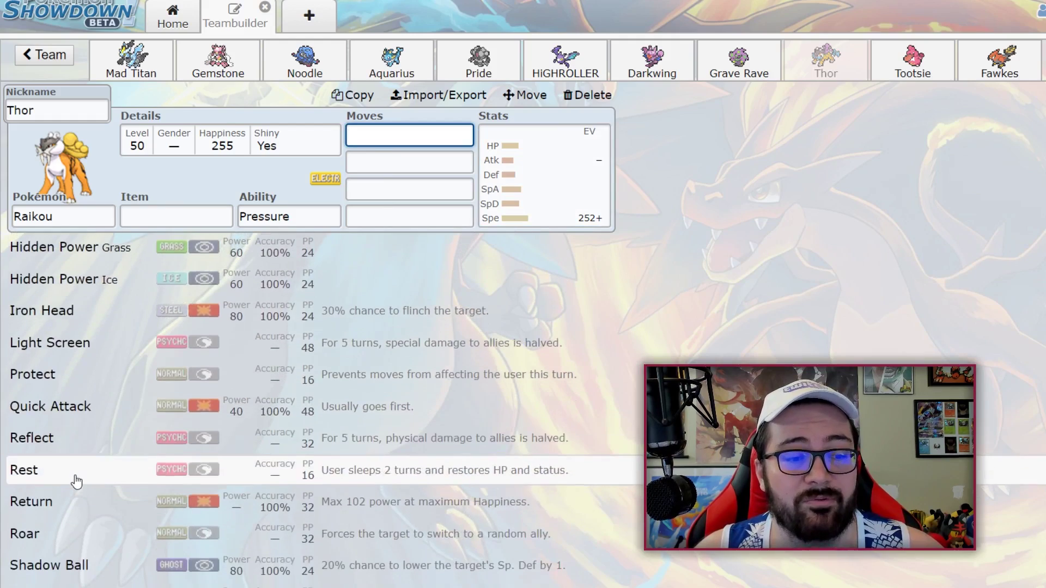
scroll(81, 490, down, 6)
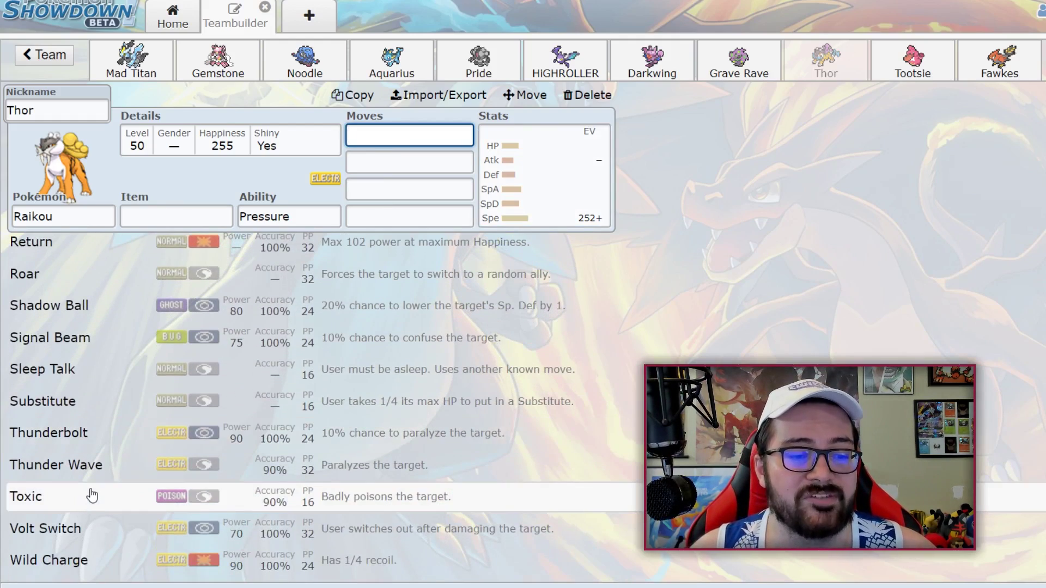
scroll(86, 501, down, 2)
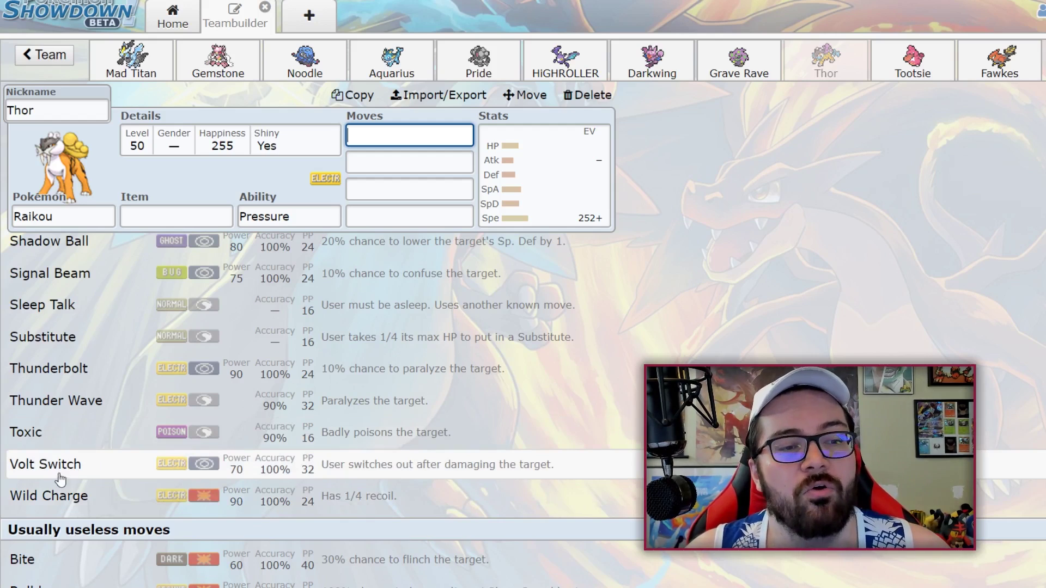
scroll(117, 432, down, 1)
scroll(114, 430, down, 9)
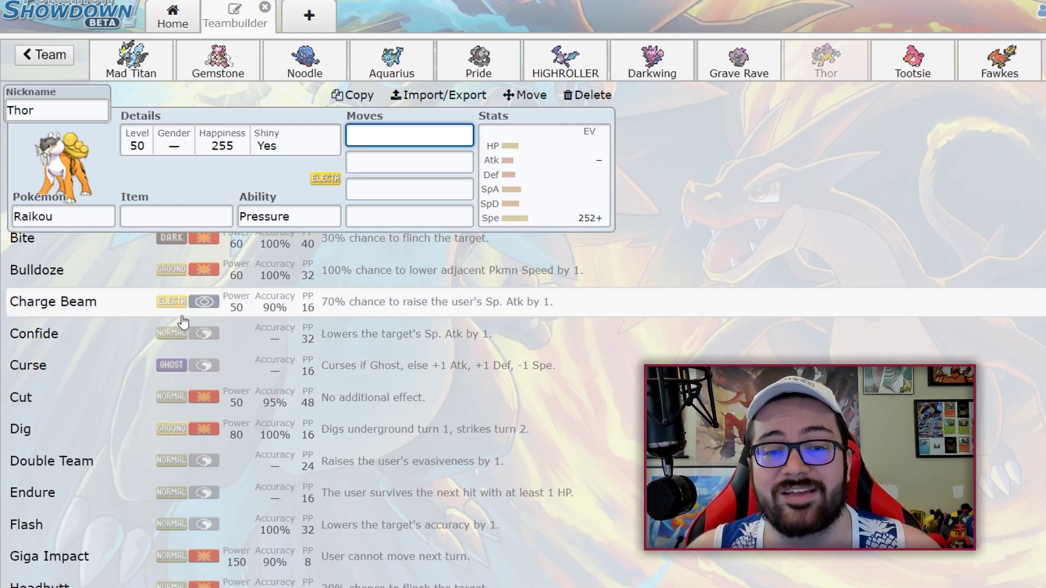
scroll(133, 375, down, 8)
scroll(134, 379, down, 16)
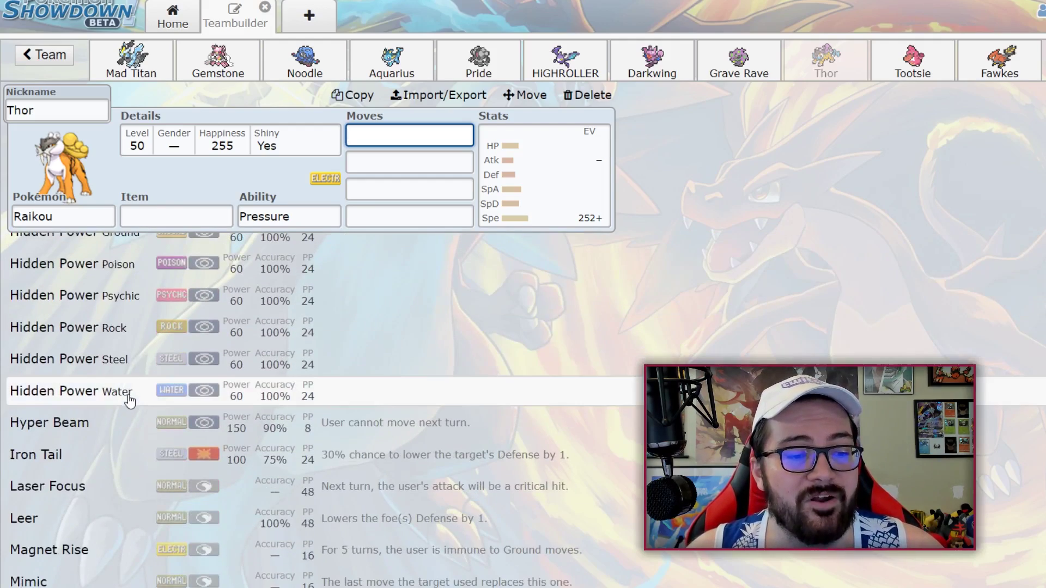
scroll(95, 469, down, 12)
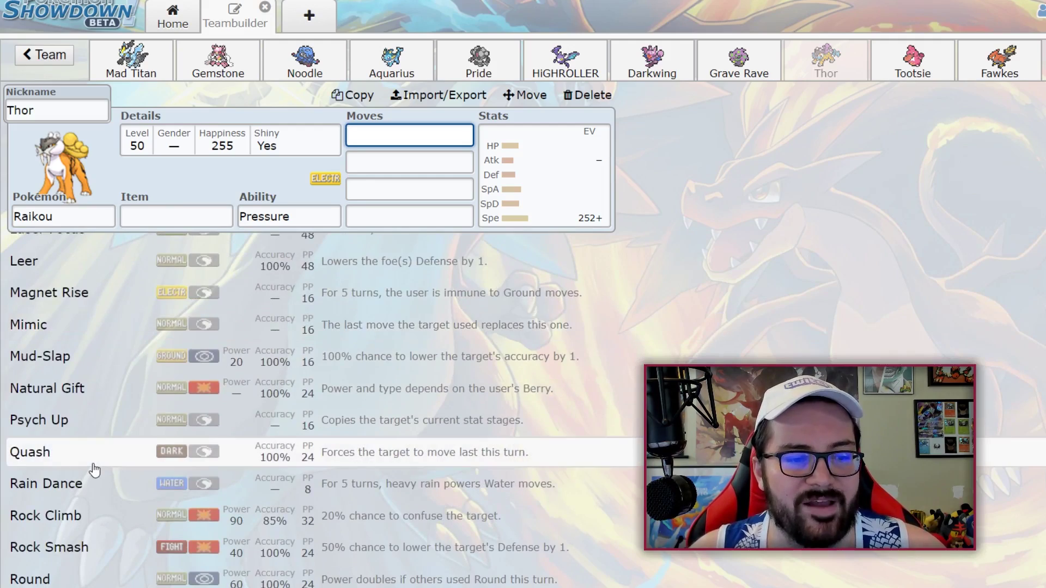
scroll(94, 470, down, 10)
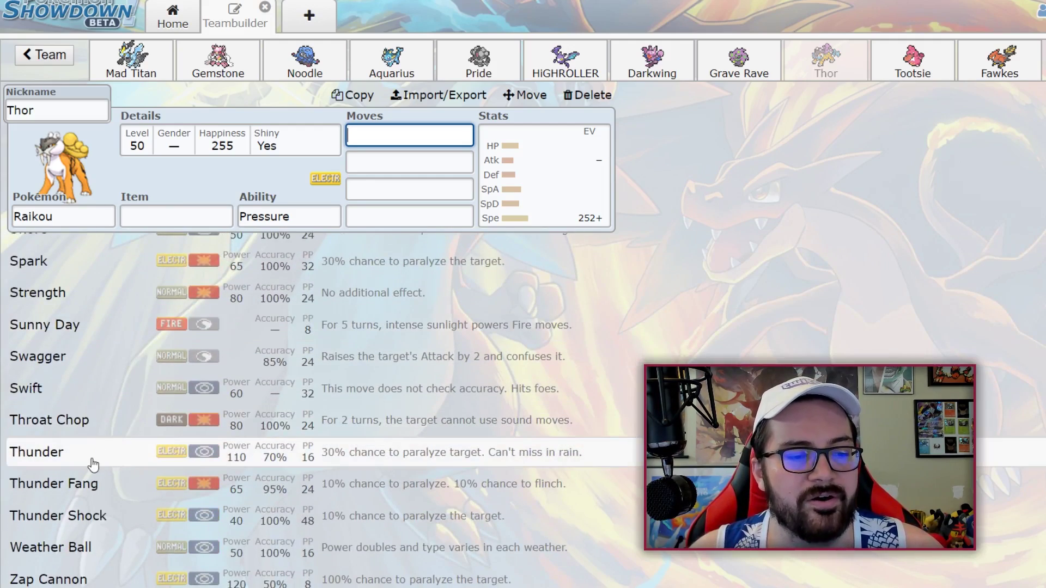
Step: Return to Raikou's EV and IV editor, then open Tootsie the Lickilicky
scroll(120, 429, up, 10)
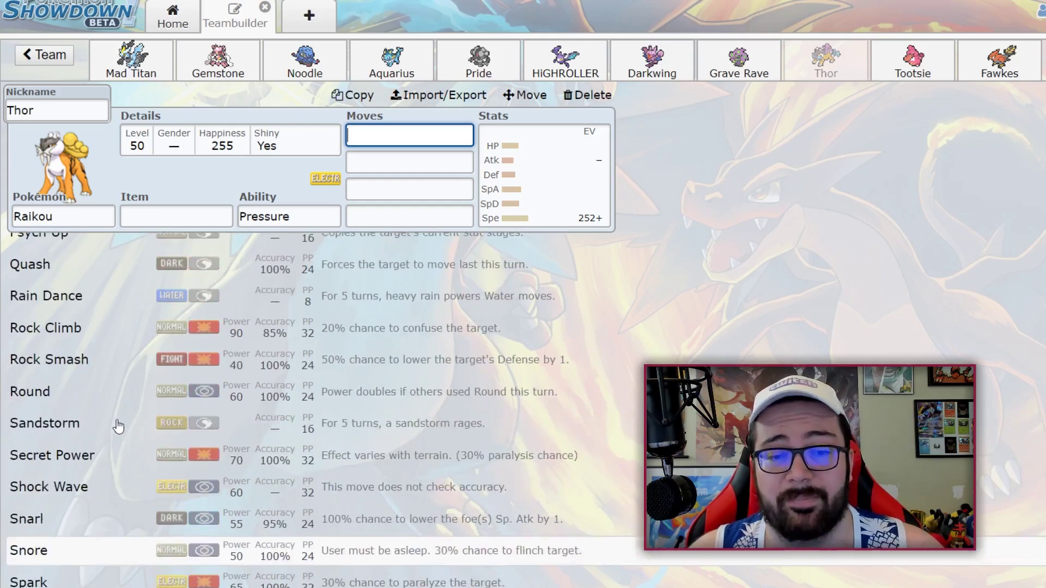
scroll(131, 447, up, 20)
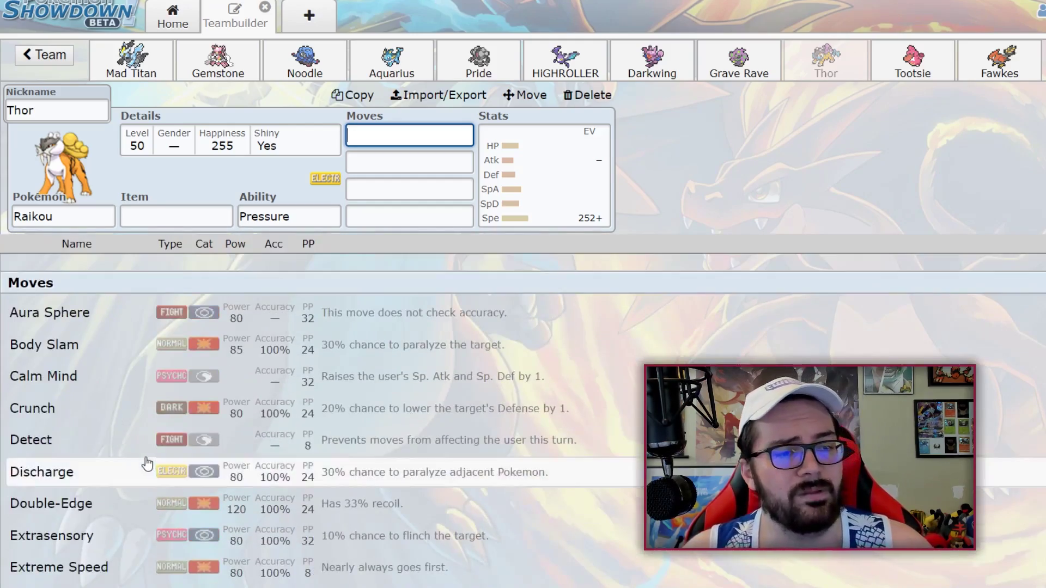
click(564, 198)
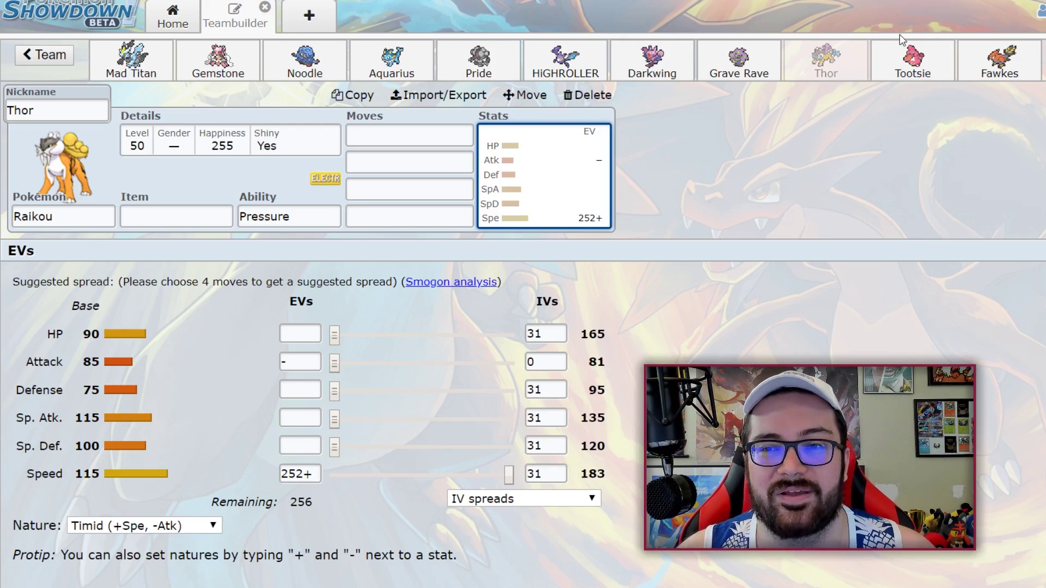
click(904, 54)
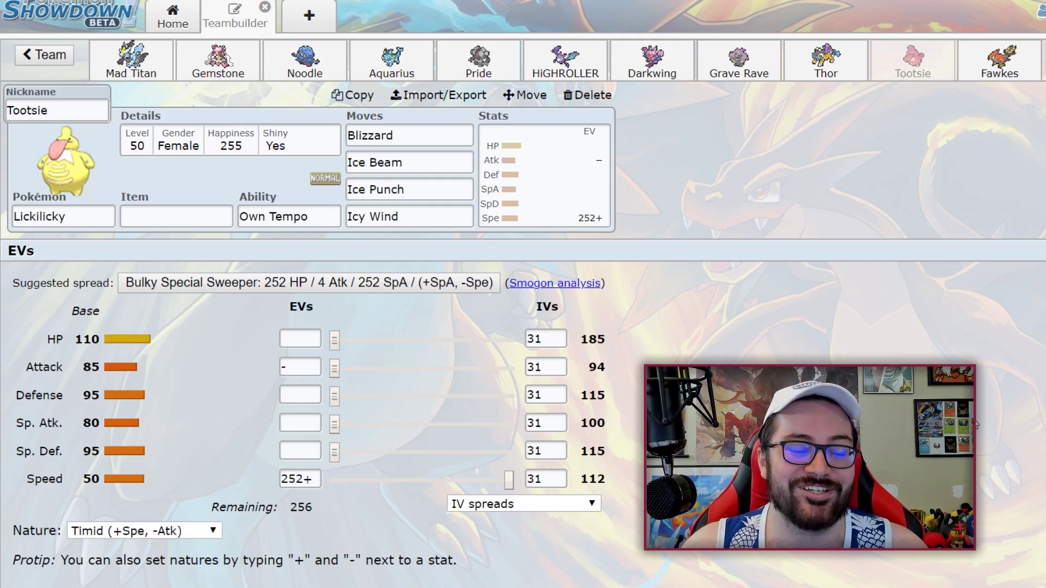
Step: View Lickilicky's abilities and EV editor, then list moves that could replace Icy Wind
click(272, 216)
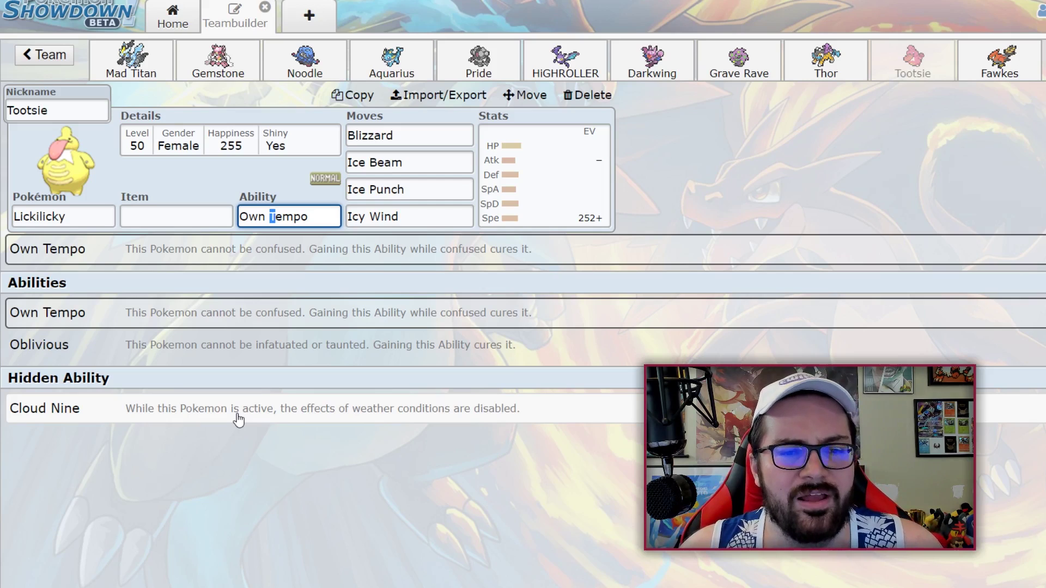
click(500, 206)
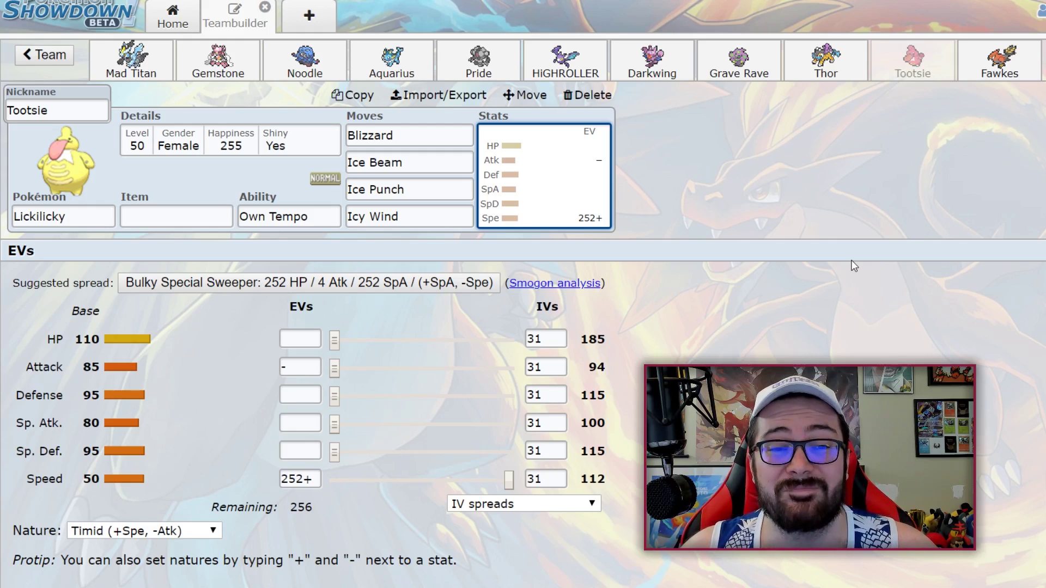
click(417, 218)
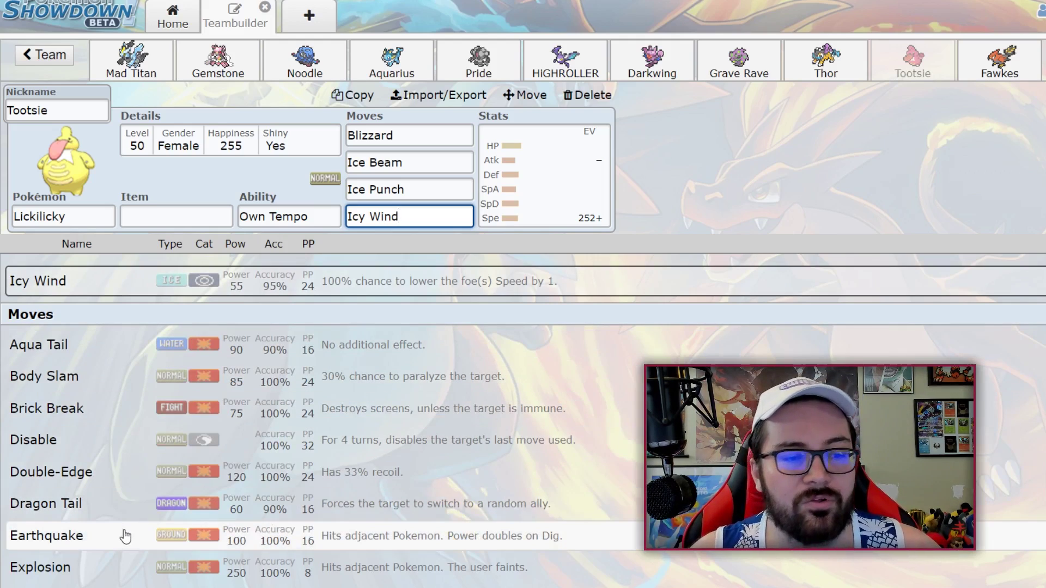
Step: Scroll through Lickilicky's entire movepool, then open Tootsie's Timid-nature EV and stat spread
scroll(134, 389, down, 1)
scroll(122, 451, down, 2)
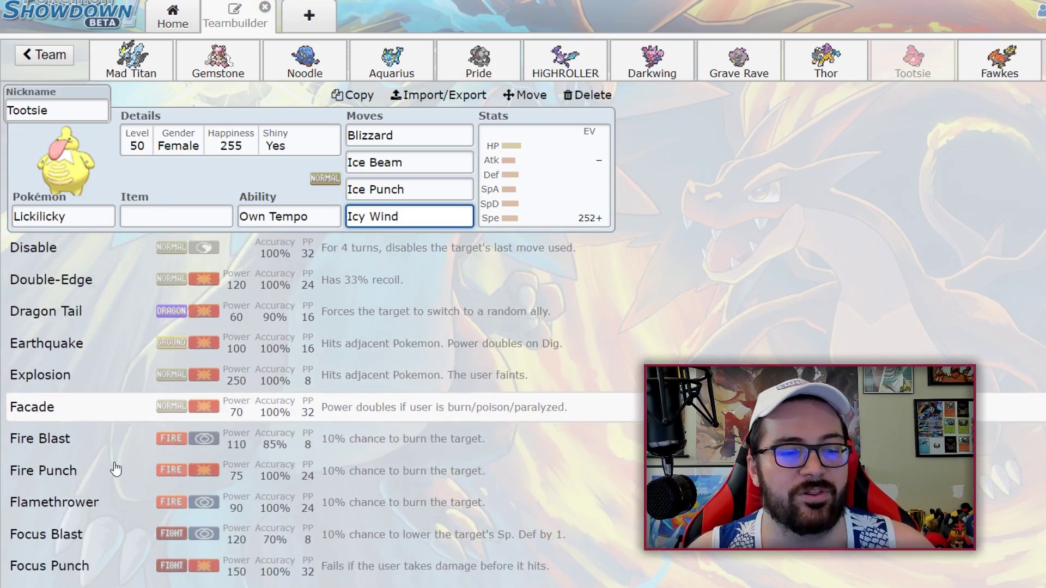
scroll(117, 472, down, 3)
scroll(116, 473, down, 1)
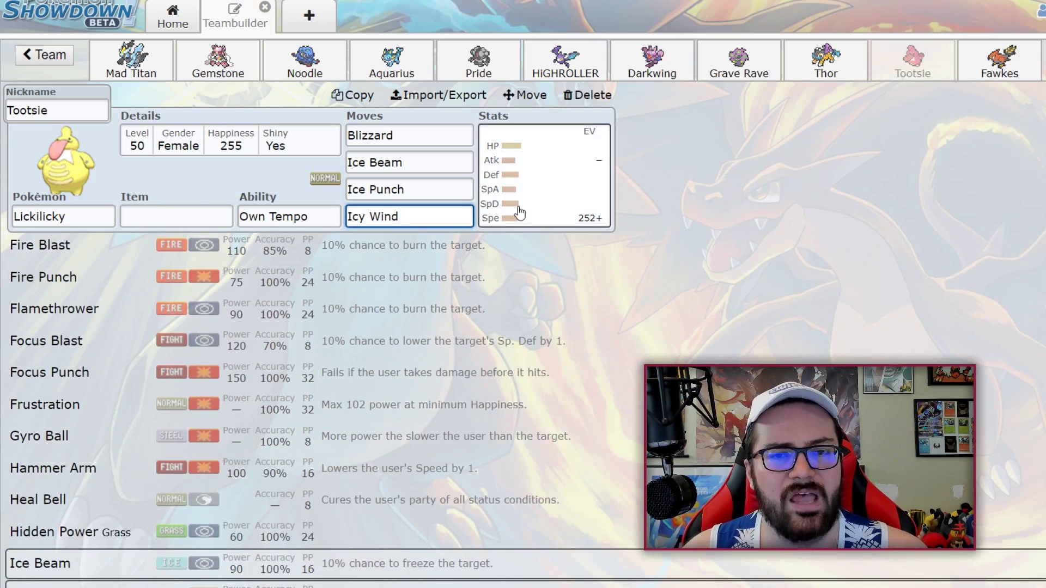
scroll(119, 454, down, 1)
scroll(119, 453, down, 4)
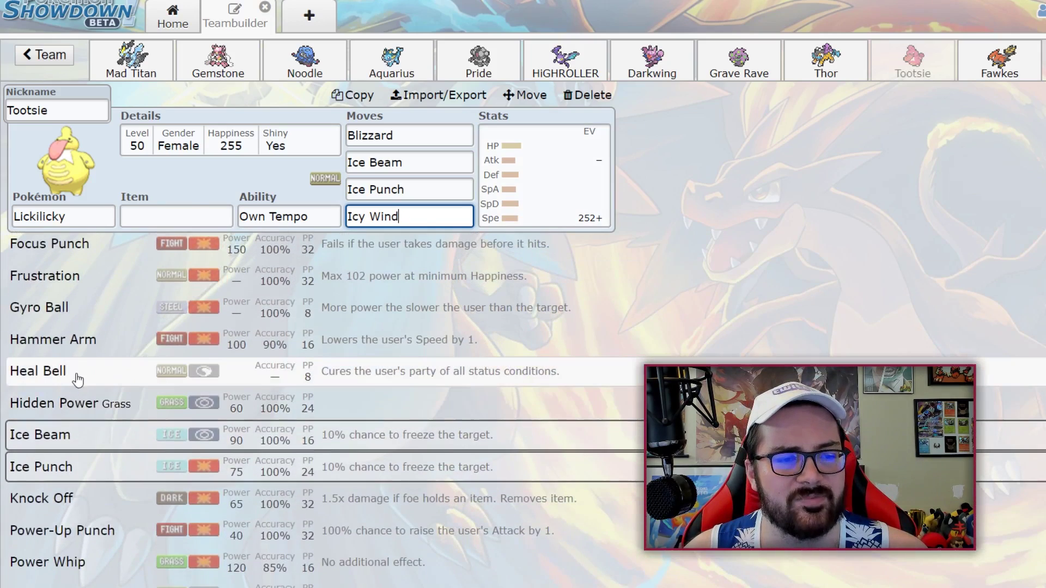
scroll(77, 435, down, 2)
scroll(84, 425, down, 2)
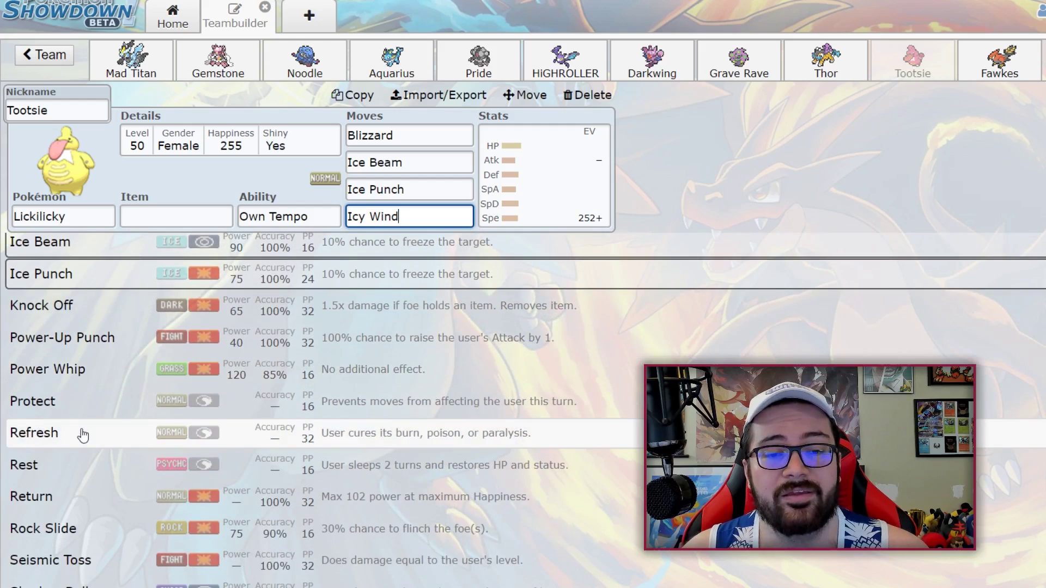
scroll(85, 420, down, 2)
scroll(85, 417, down, 4)
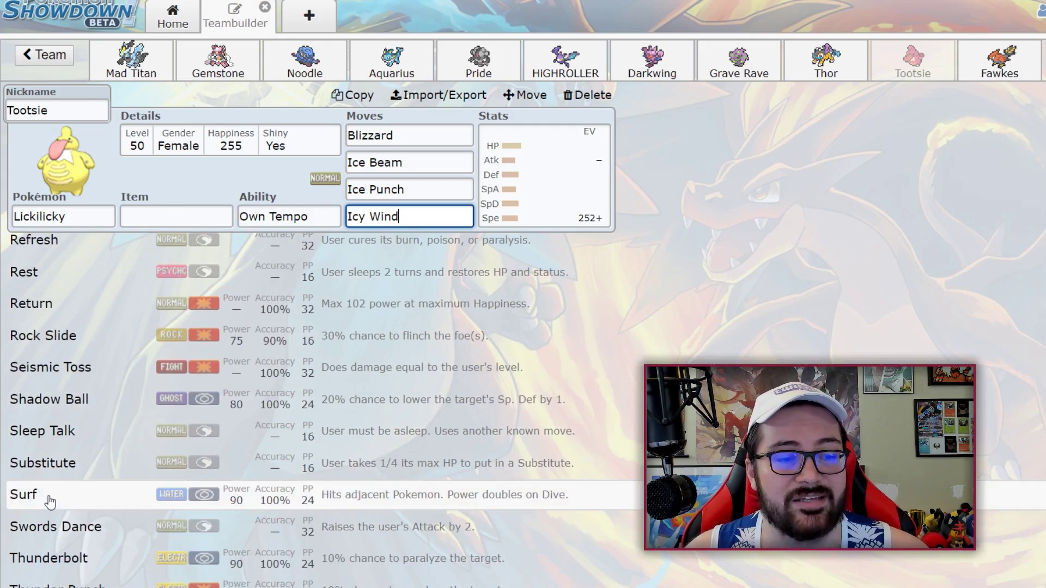
scroll(79, 436, down, 2)
scroll(70, 499, down, 2)
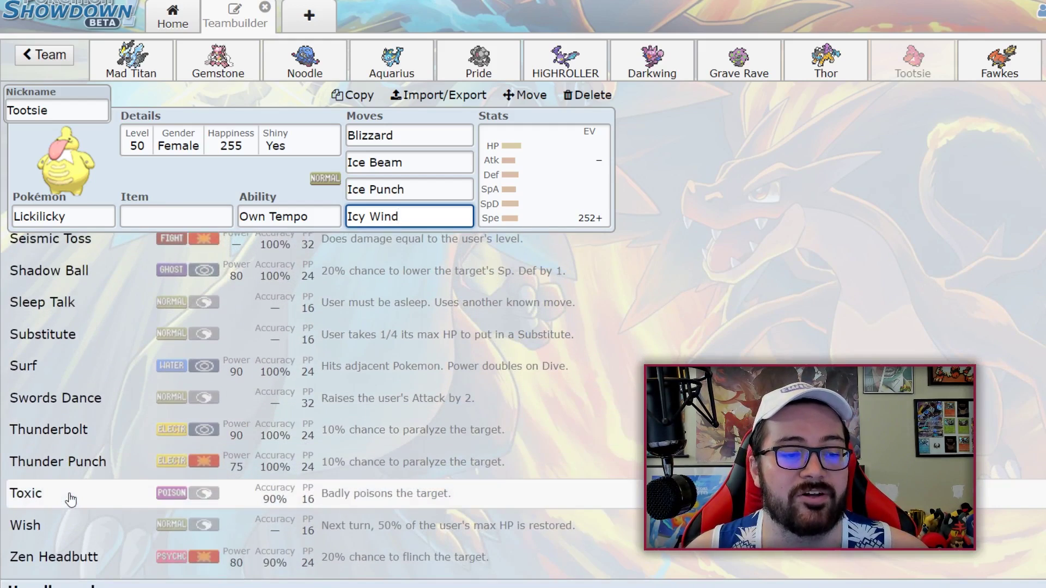
scroll(60, 515, down, 5)
scroll(56, 528, down, 3)
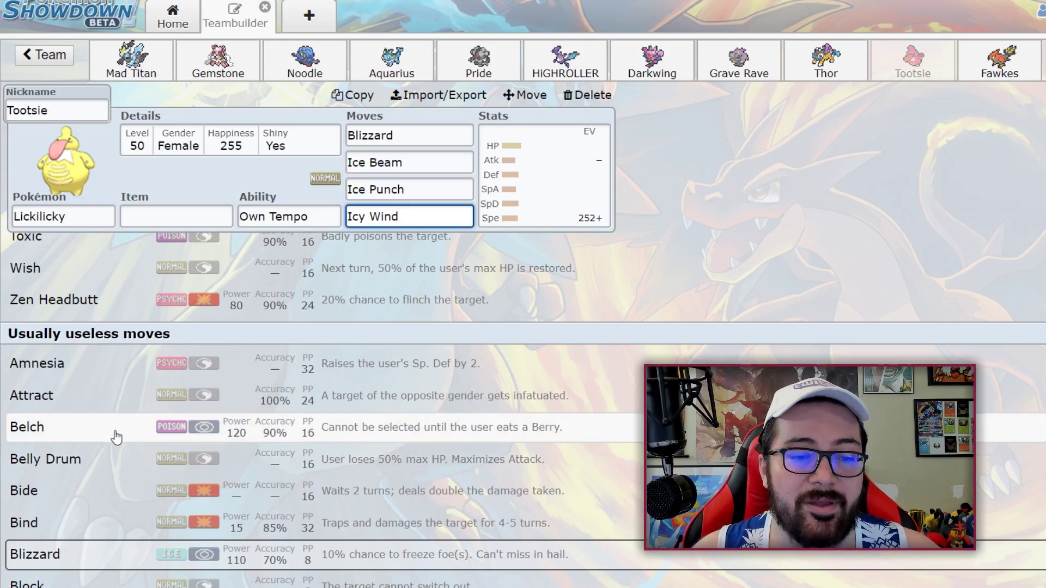
scroll(116, 436, down, 6)
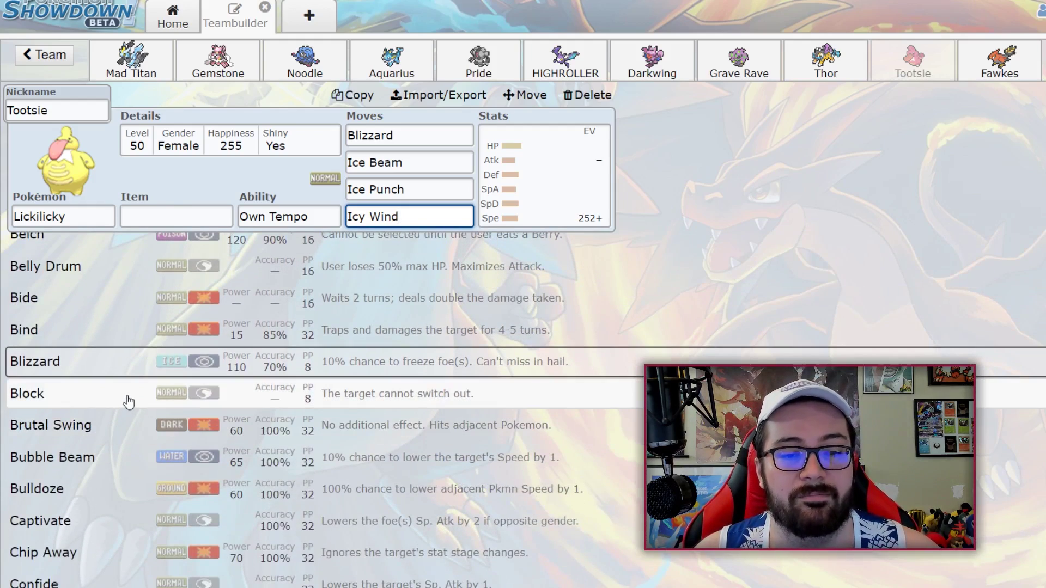
scroll(129, 402, down, 6)
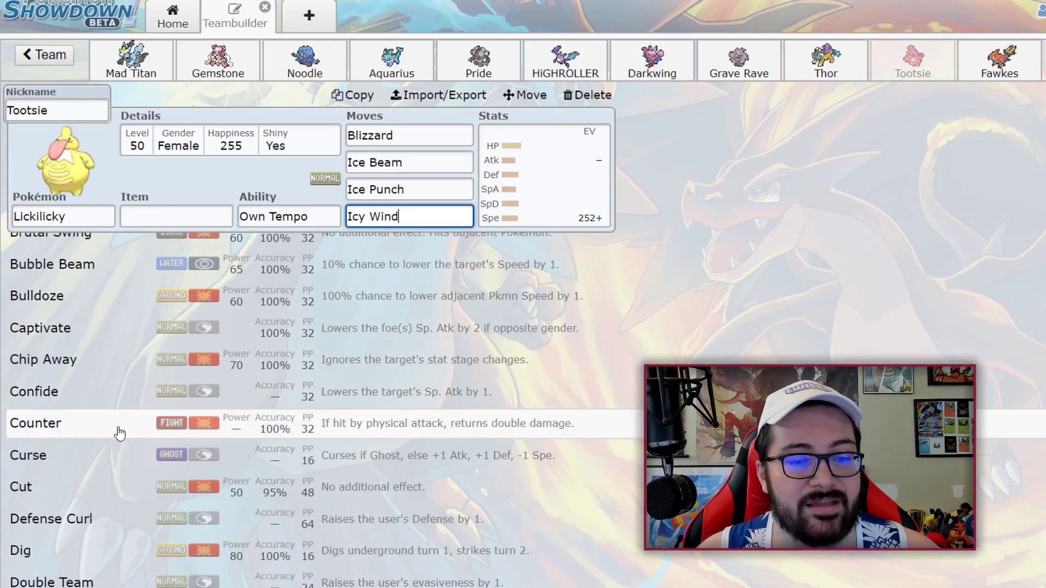
scroll(121, 431, down, 14)
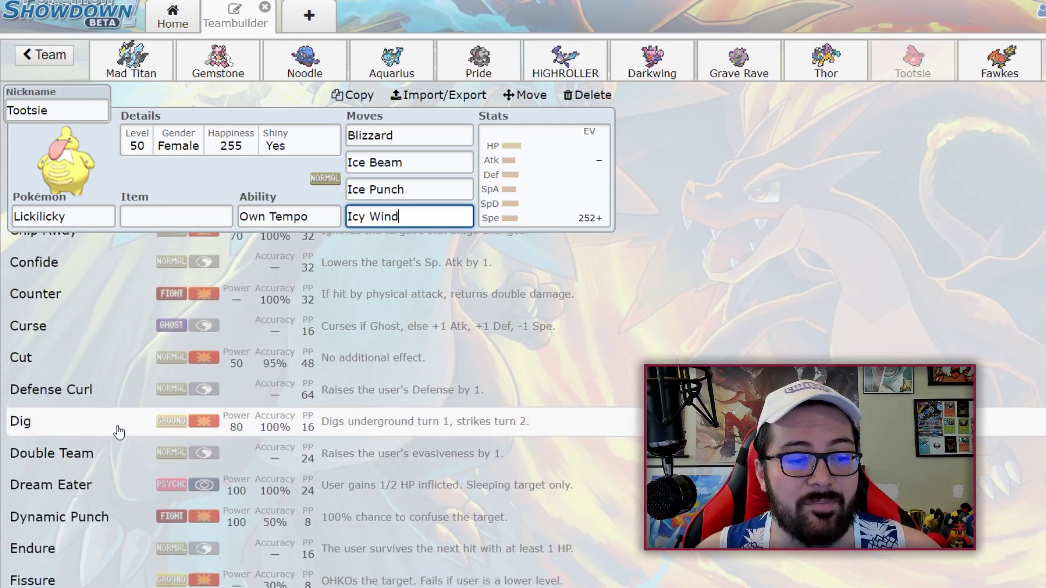
scroll(119, 435, down, 20)
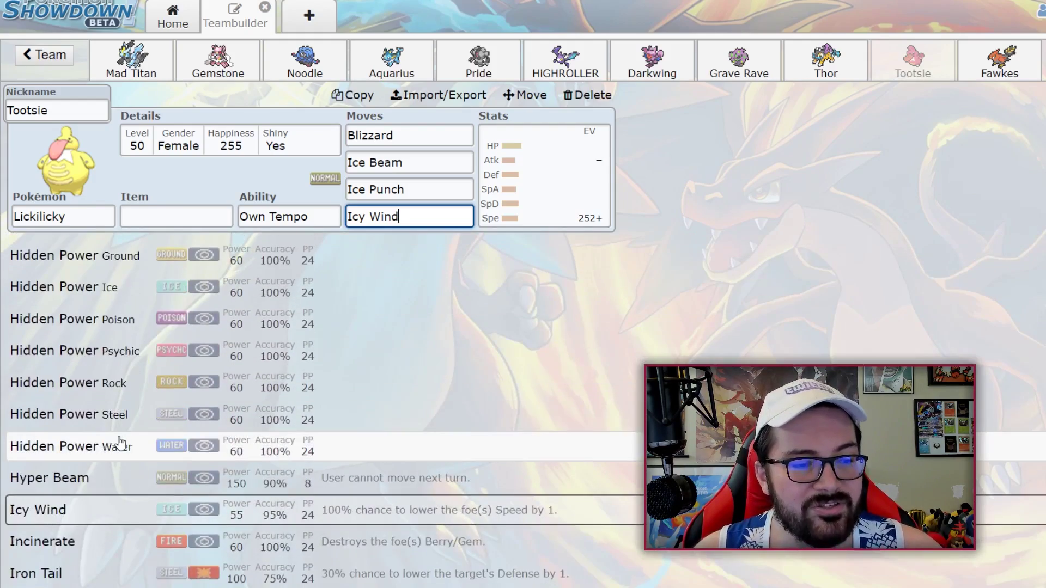
scroll(120, 443, down, 10)
scroll(109, 455, down, 6)
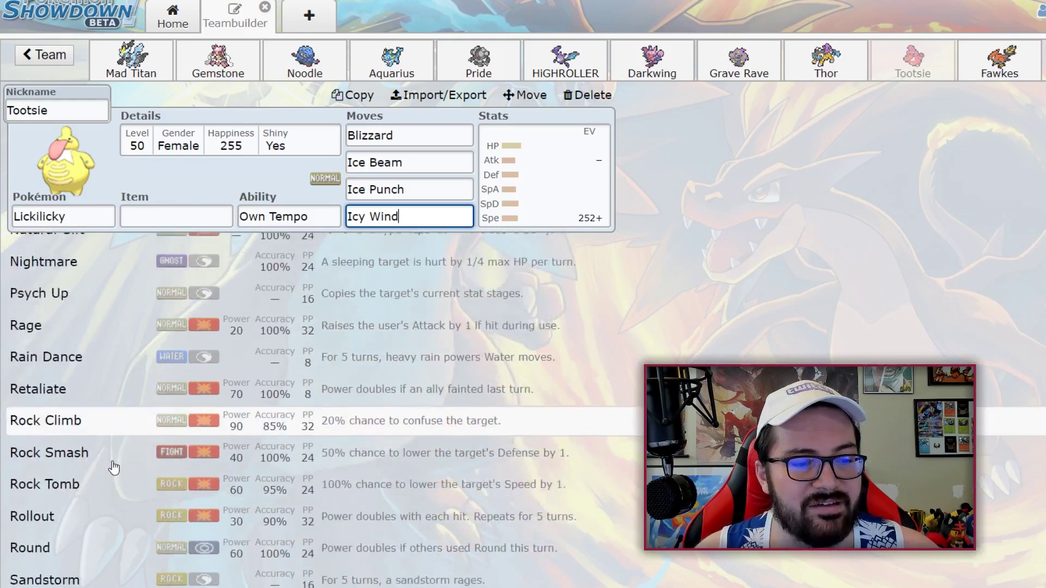
scroll(143, 436, down, 6)
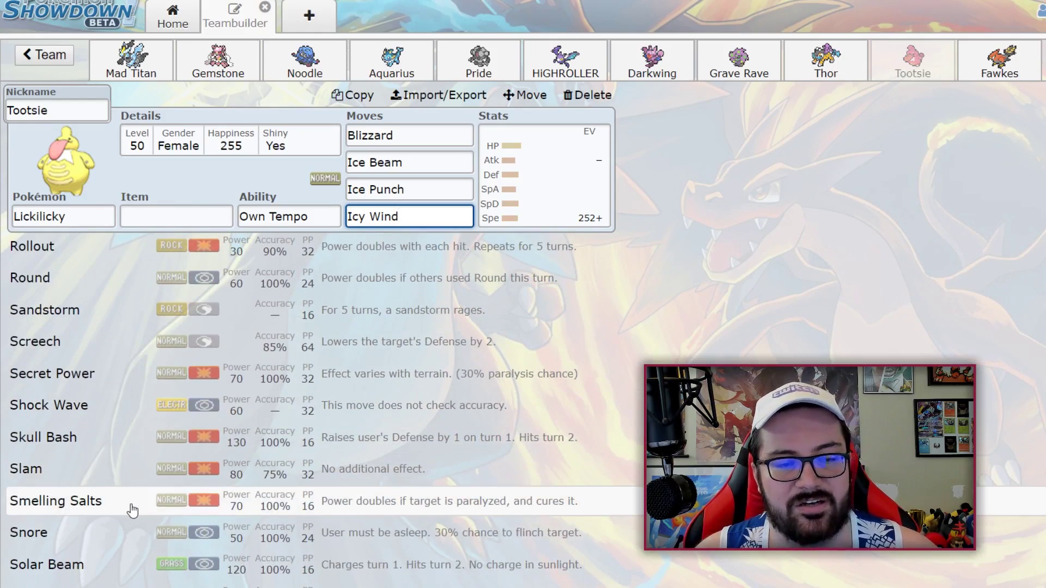
scroll(133, 506, down, 12)
scroll(136, 502, down, 5)
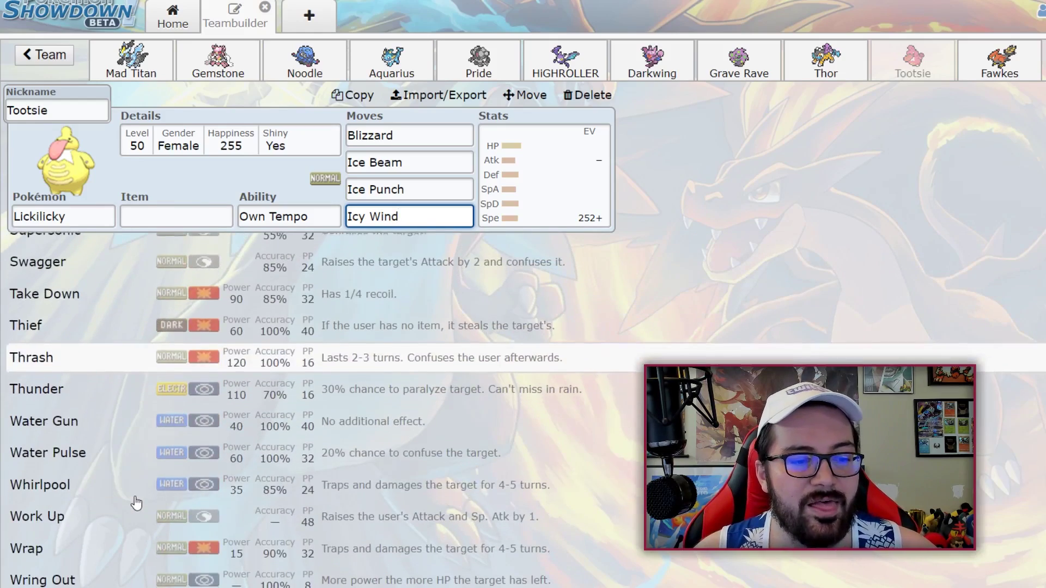
scroll(136, 502, up, 12)
scroll(136, 504, up, 20)
scroll(172, 474, down, 20)
scroll(172, 474, up, 20)
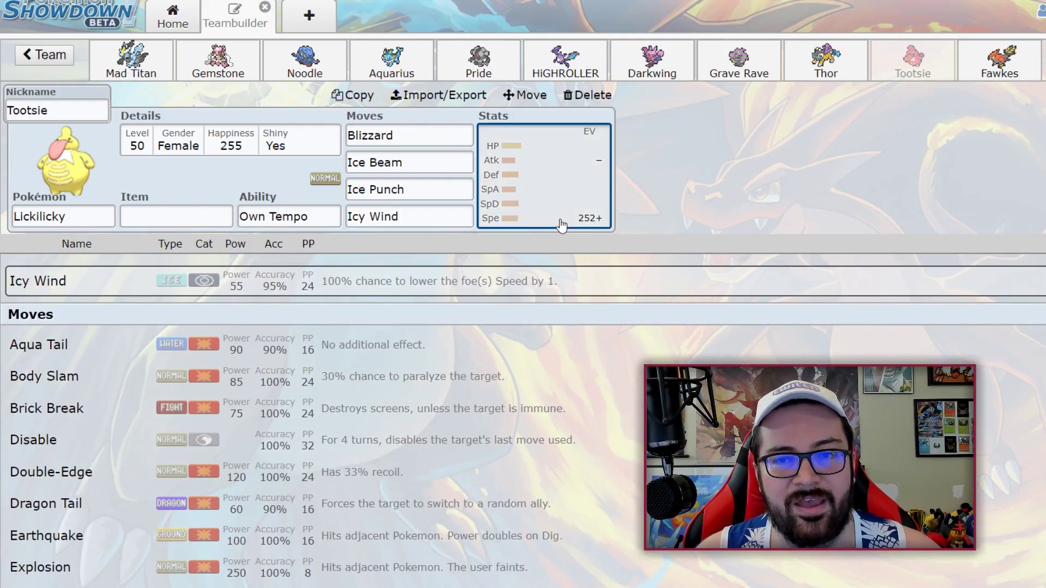
click(560, 220)
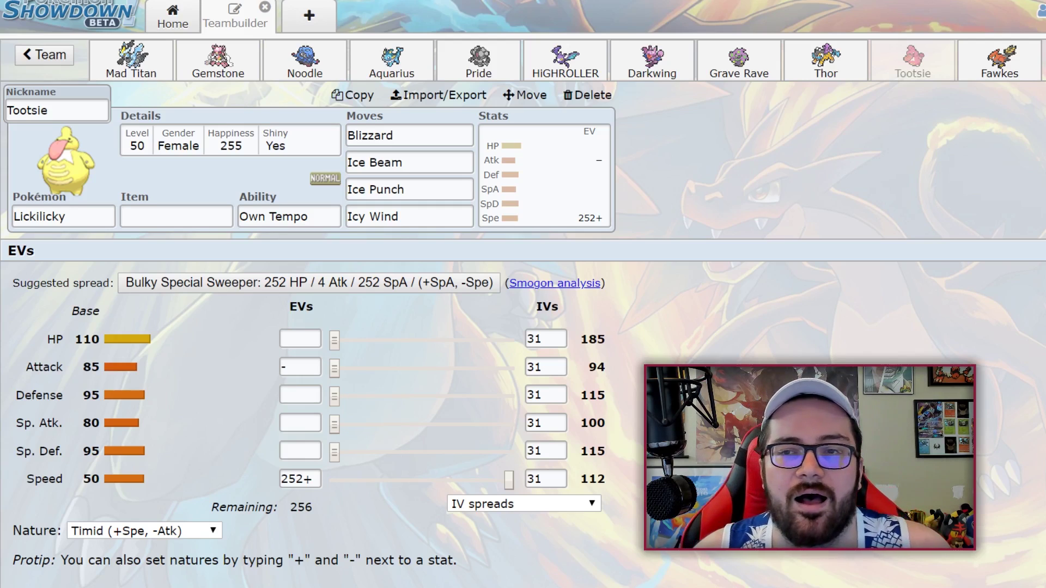
Step: Open Fawkes the Talonflame, check its Flame Body ability options and stats, then list its learnable moves
click(999, 59)
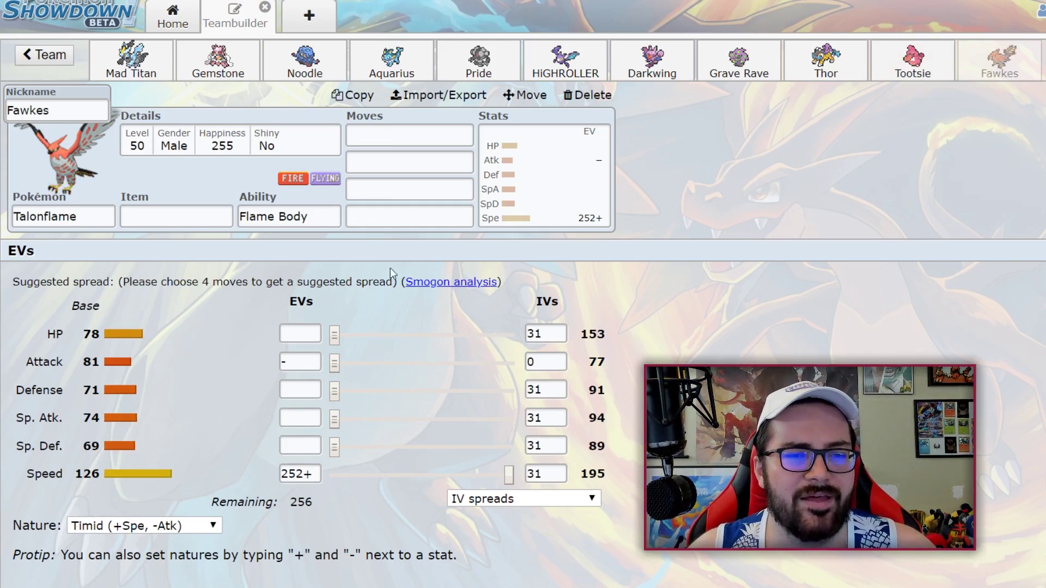
click(286, 216)
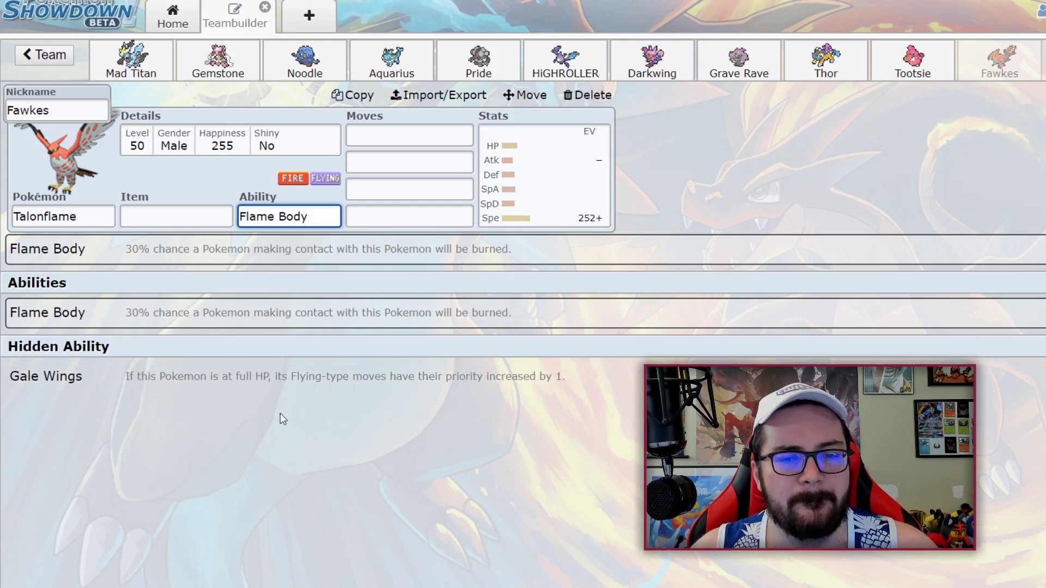
click(541, 191)
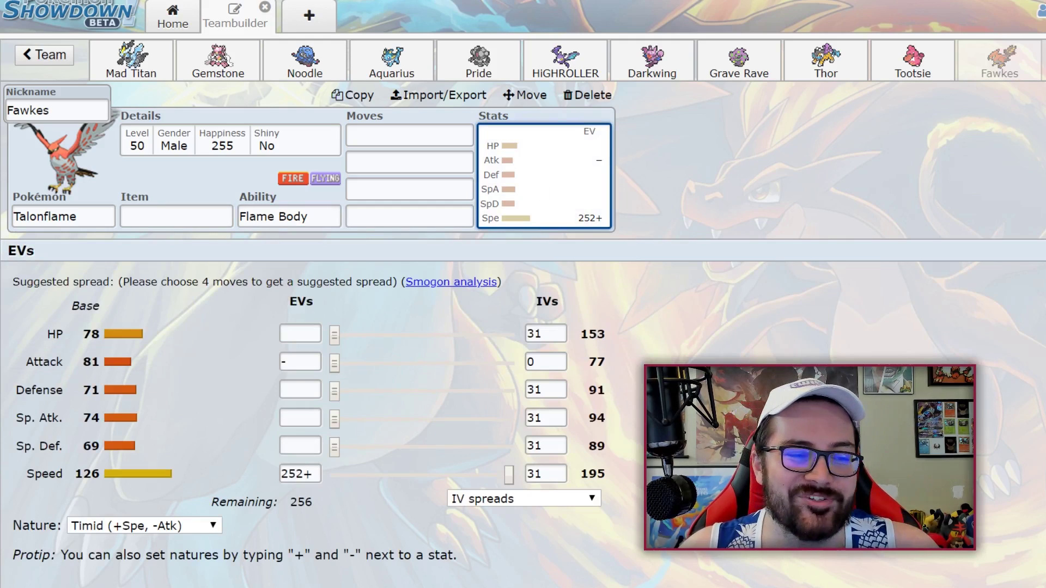
click(409, 135)
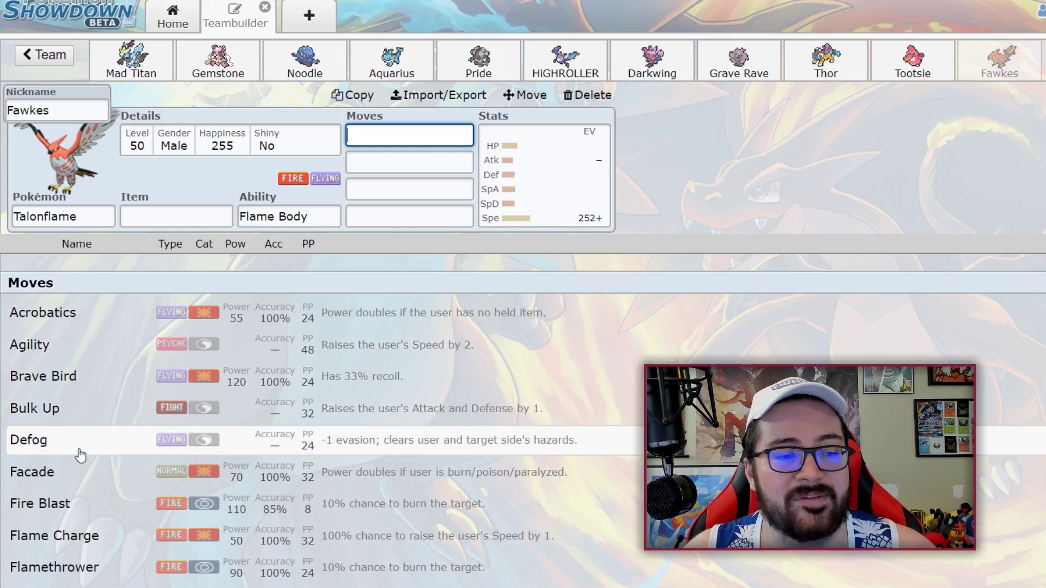
scroll(82, 454, down, 1)
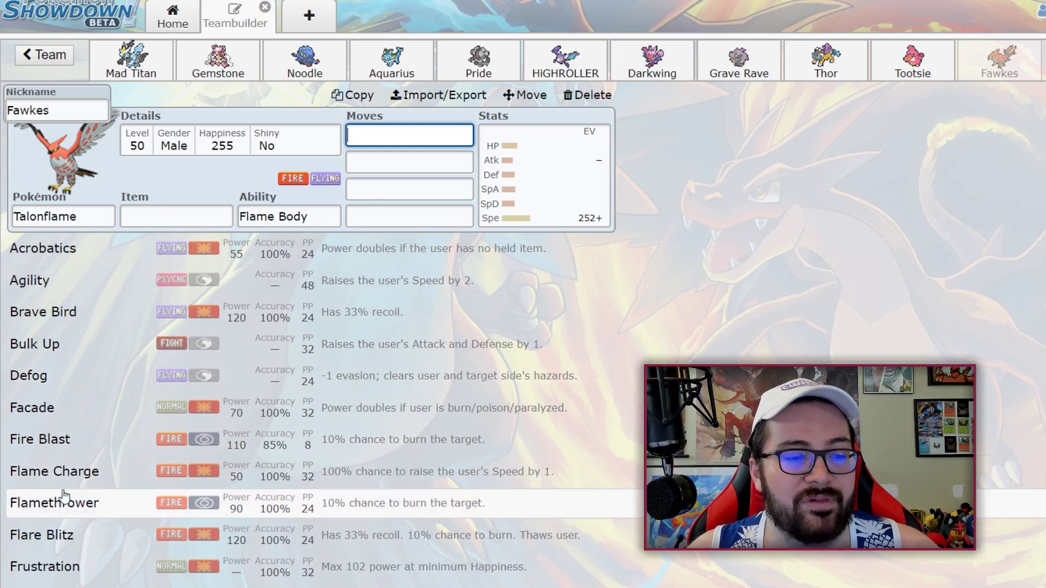
scroll(67, 480, down, 5)
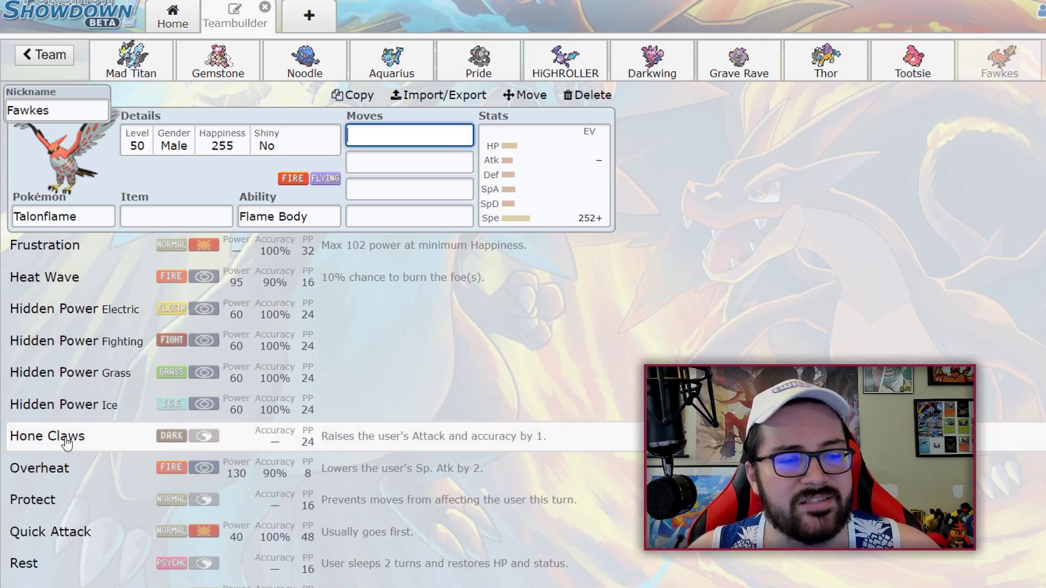
scroll(66, 444, down, 1)
click(535, 189)
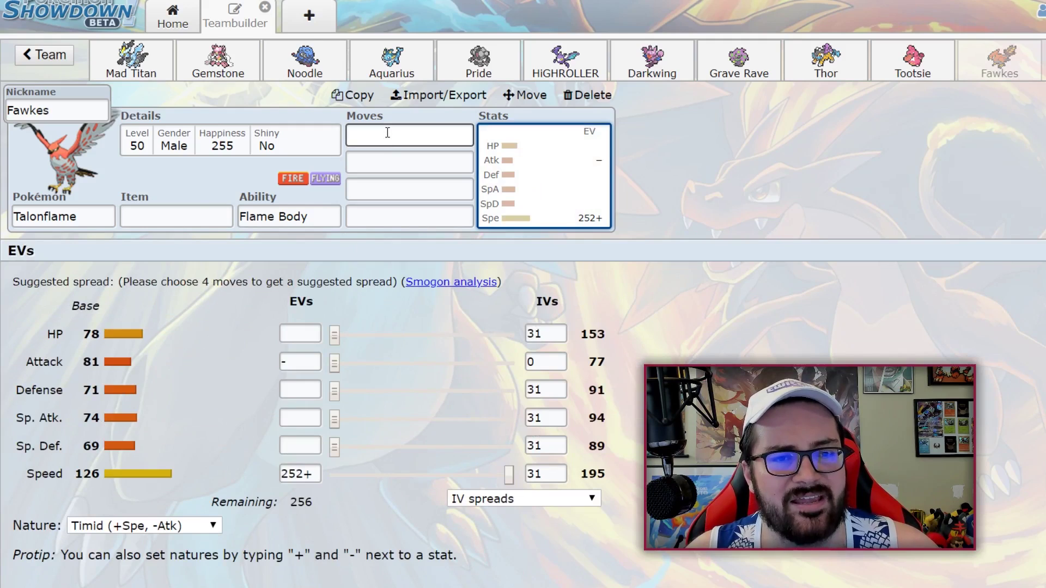
click(409, 134)
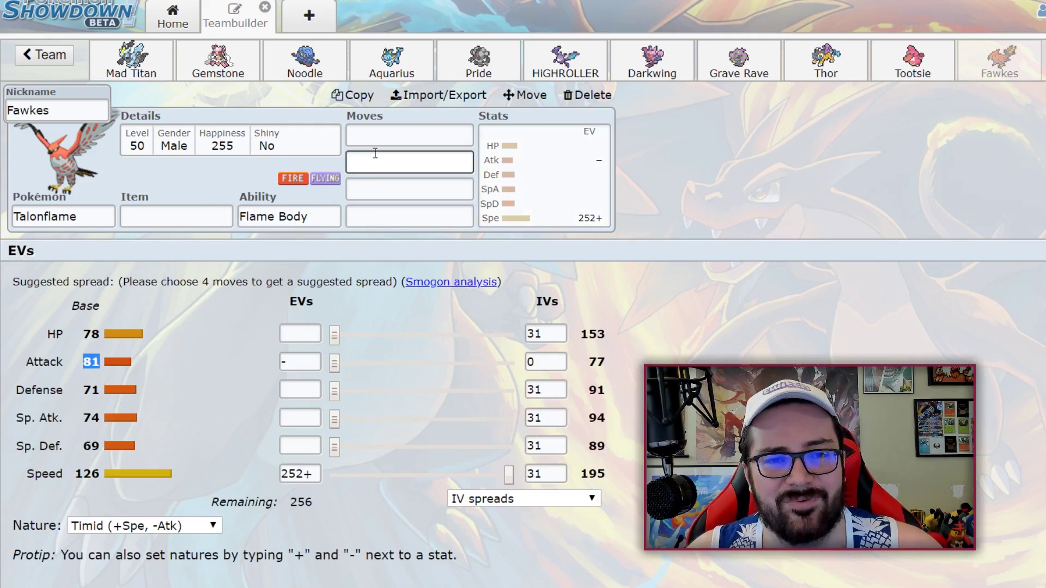
scroll(163, 392, down, 15)
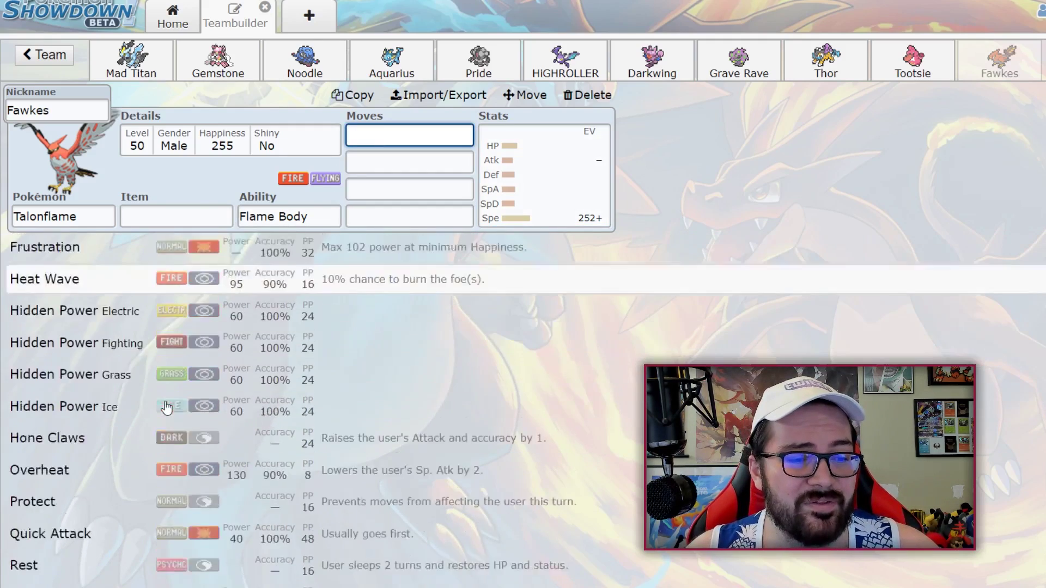
scroll(154, 400, down, 2)
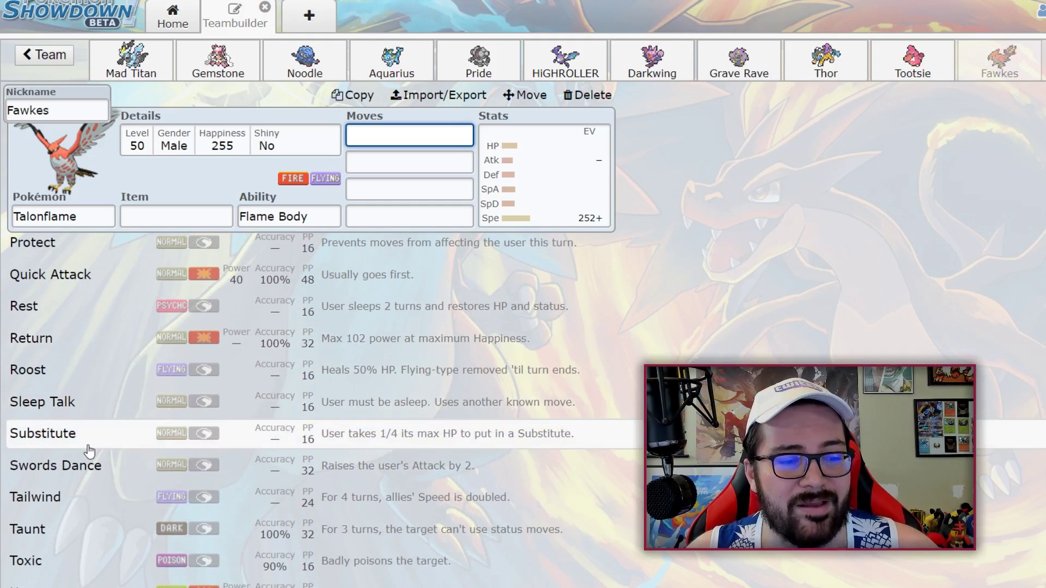
scroll(106, 433, down, 2)
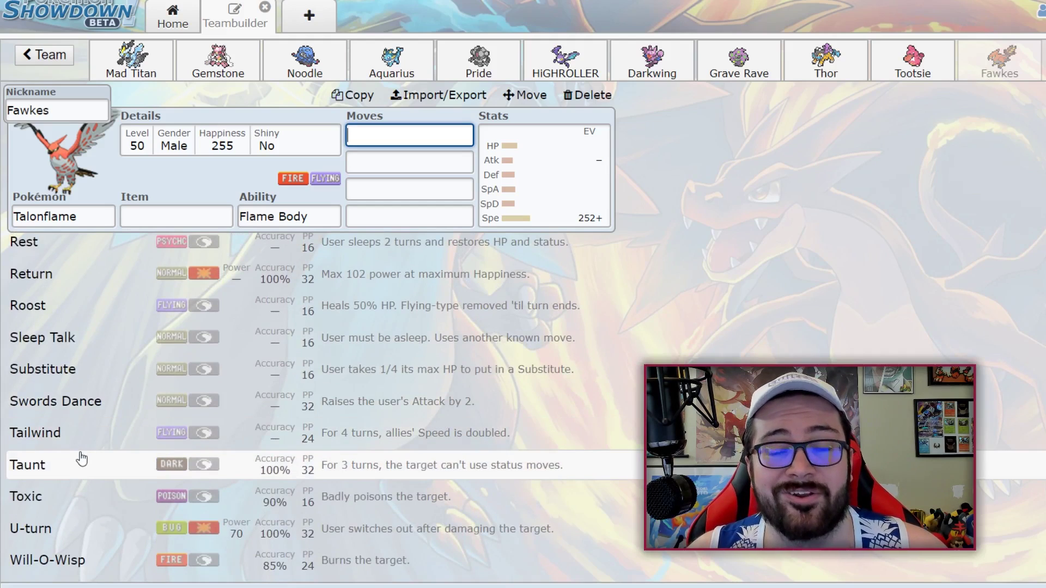
scroll(80, 493, down, 2)
scroll(78, 483, down, 2)
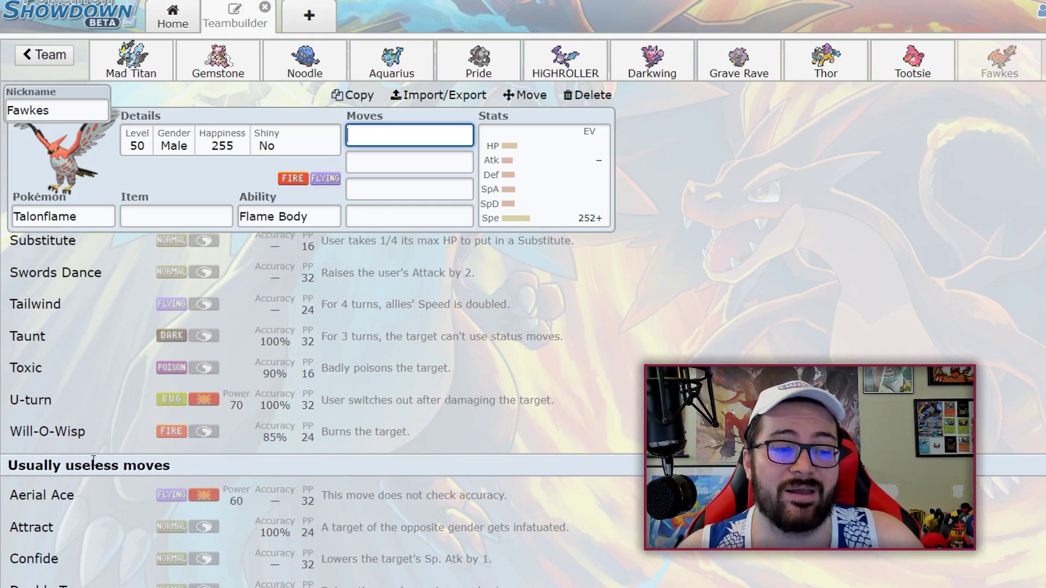
click(606, 221)
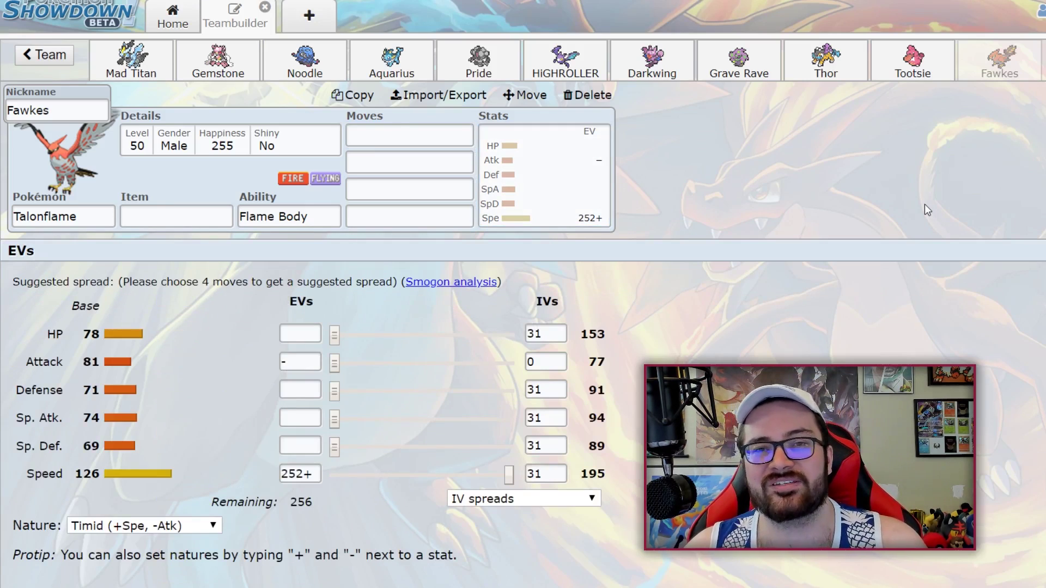